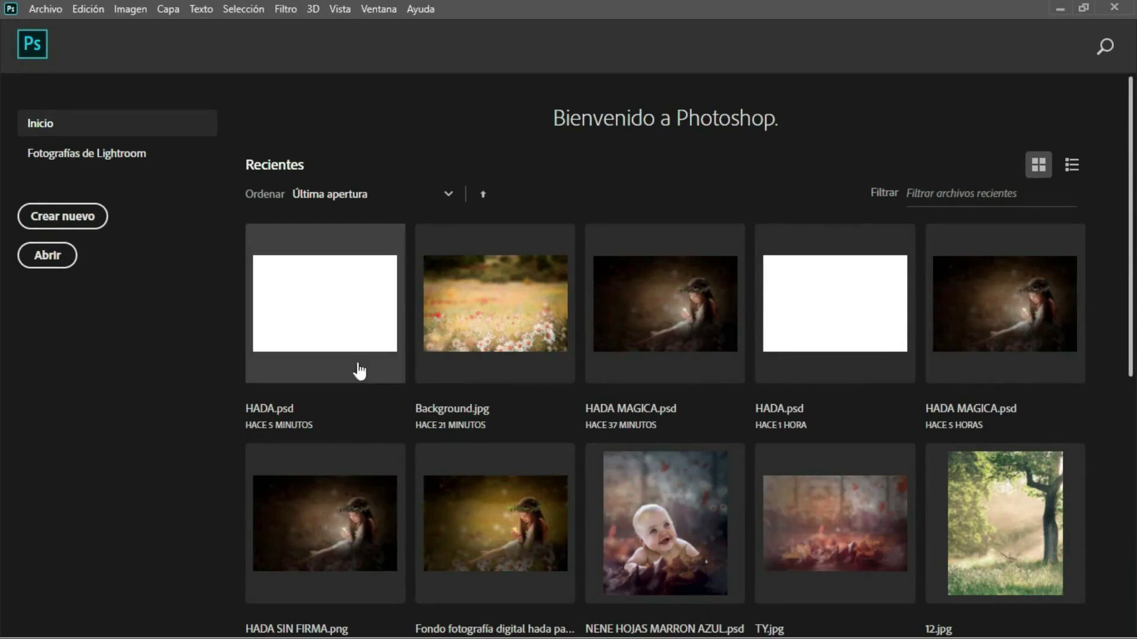
# Step: Open Background.jpg from recent files, assigning the working RGB colour profile
pyautogui.click(480, 330)
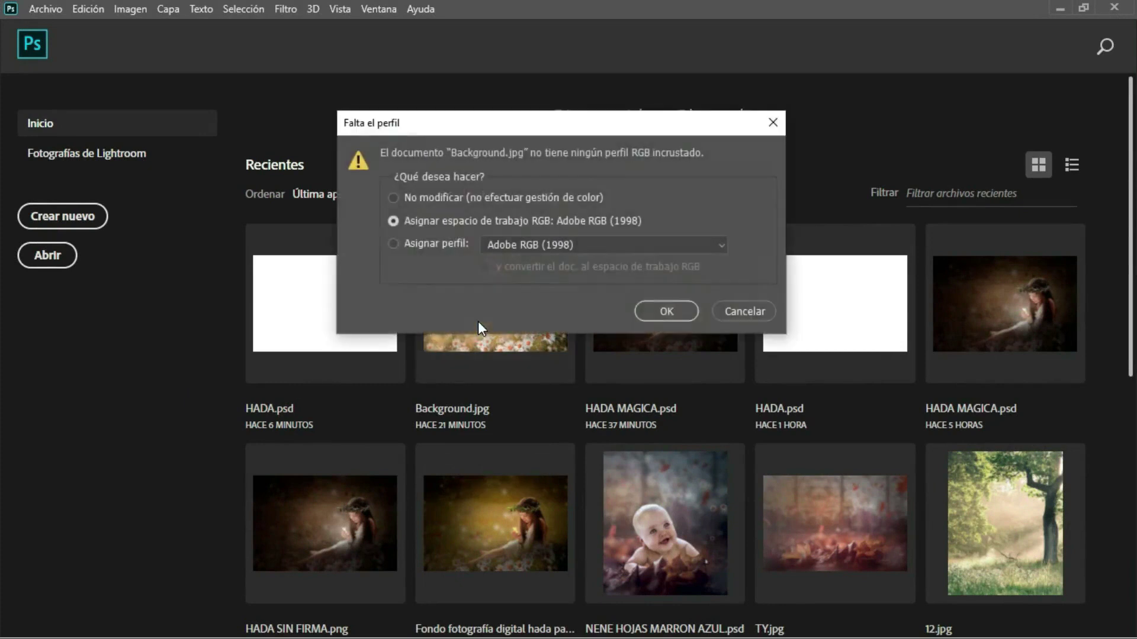
pyautogui.click(657, 312)
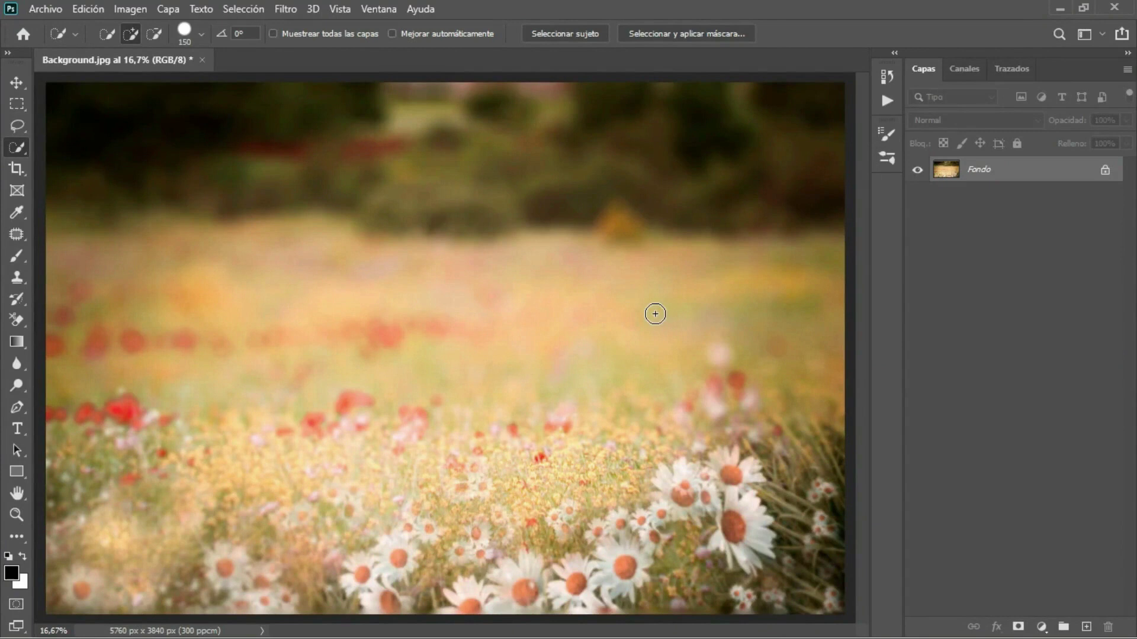
# Step: Add a new layer filled black with the Paint Bucket and set its opacity to 46%
pyautogui.click(1087, 627)
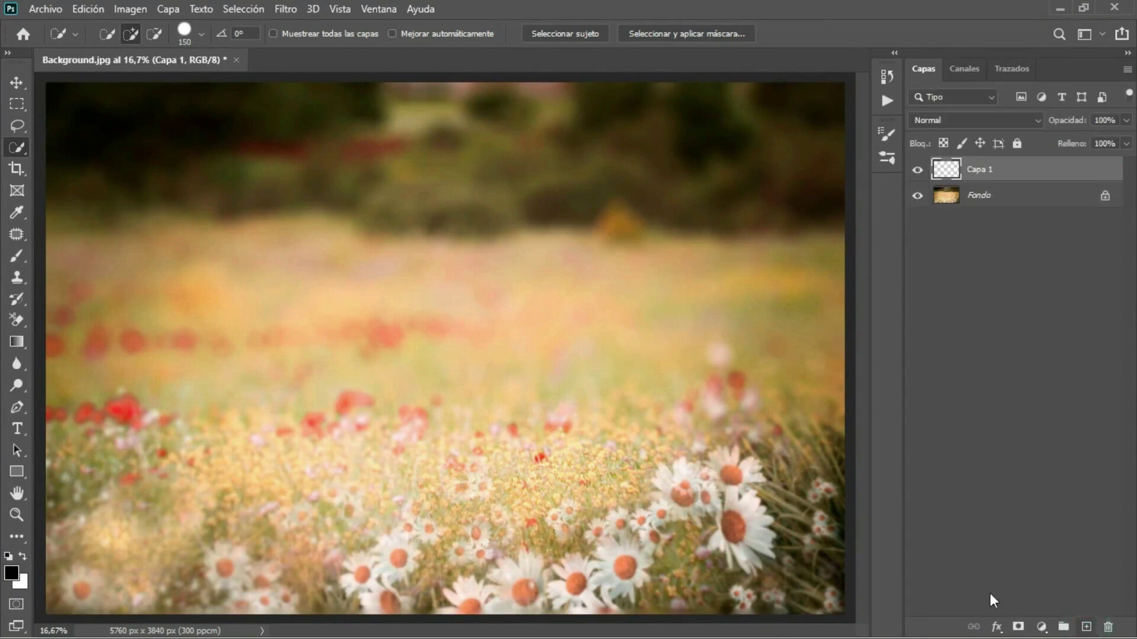
pyautogui.click(17, 343)
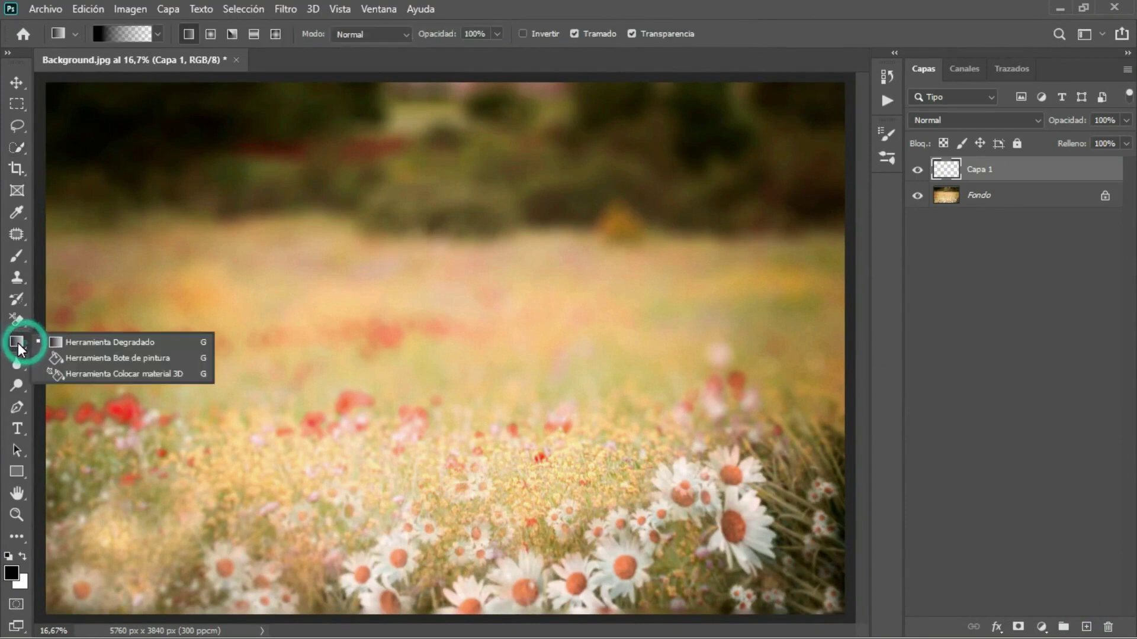
pyautogui.click(151, 357)
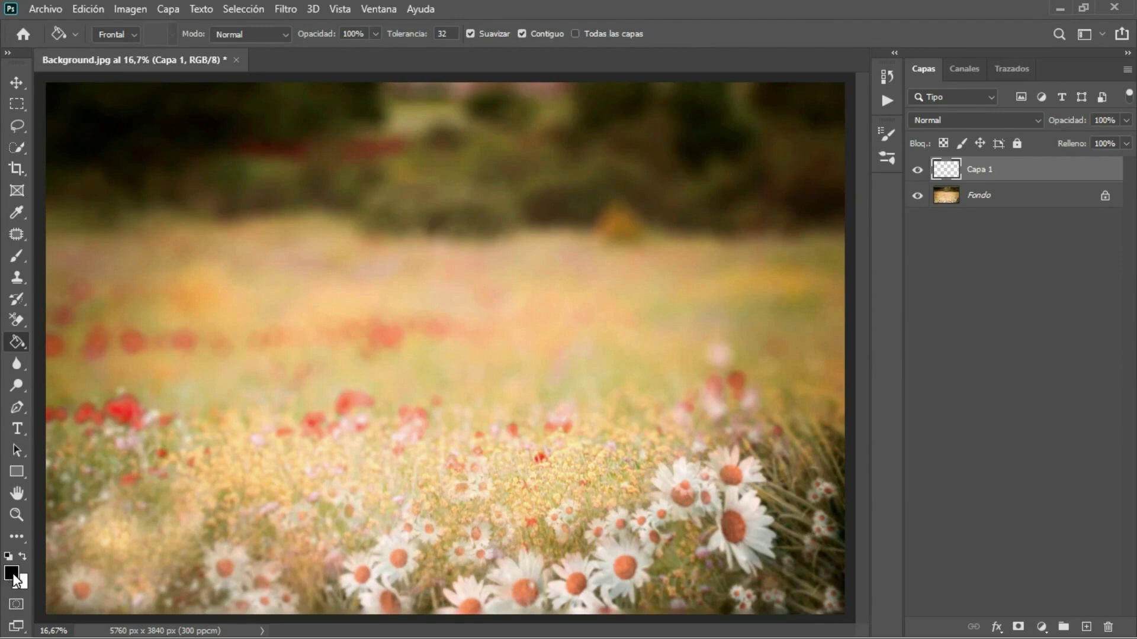
pyautogui.click(400, 290)
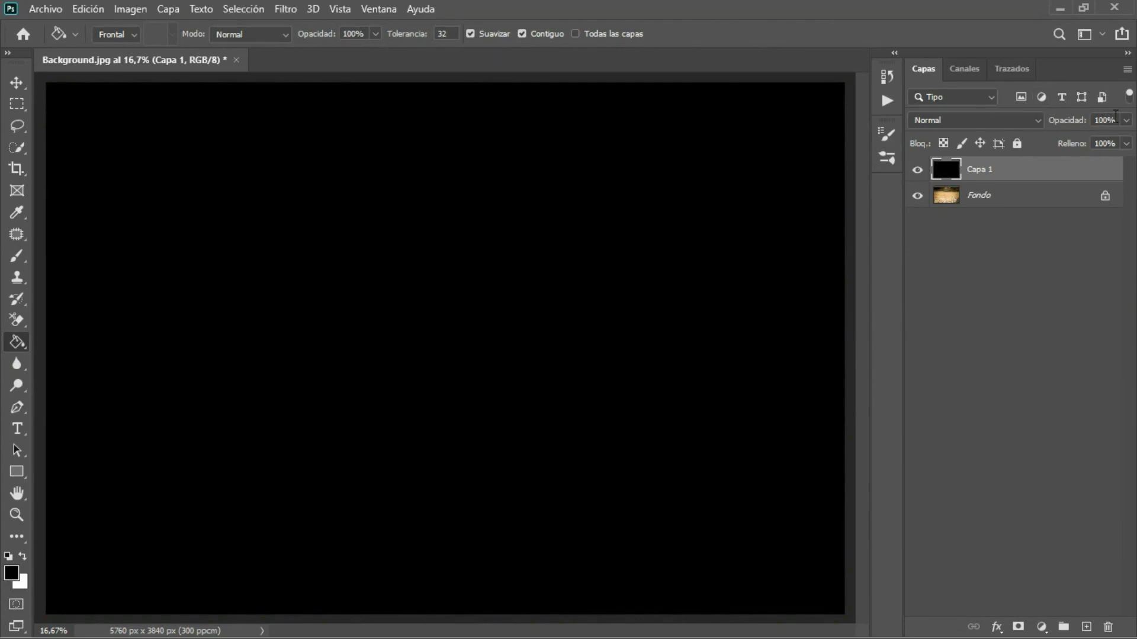
pyautogui.click(1126, 121)
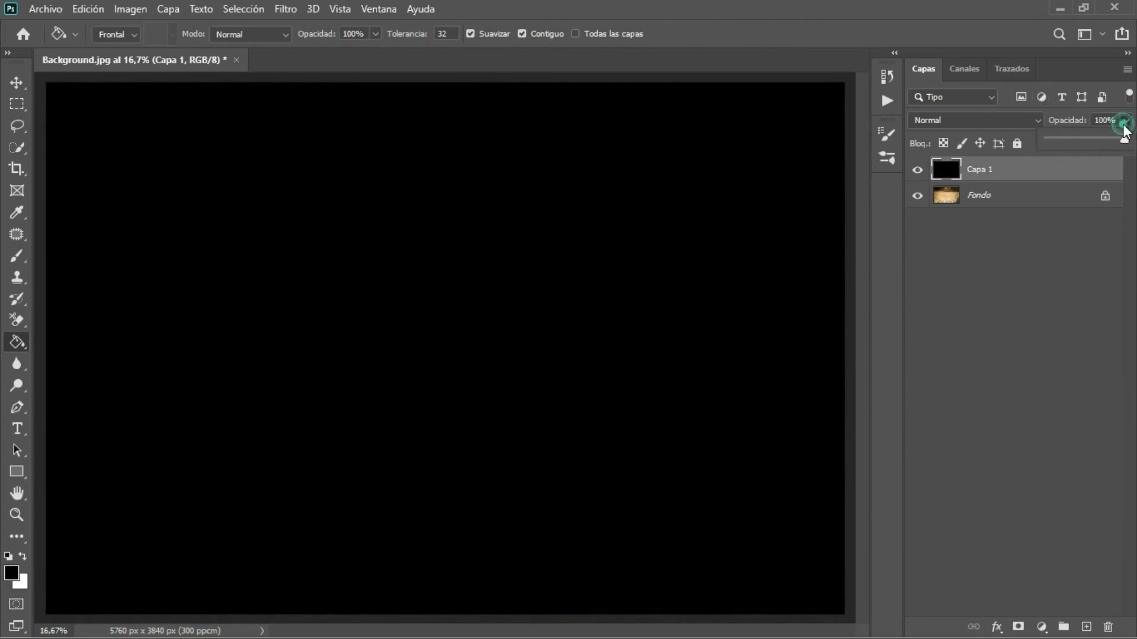
pyautogui.click(1099, 138)
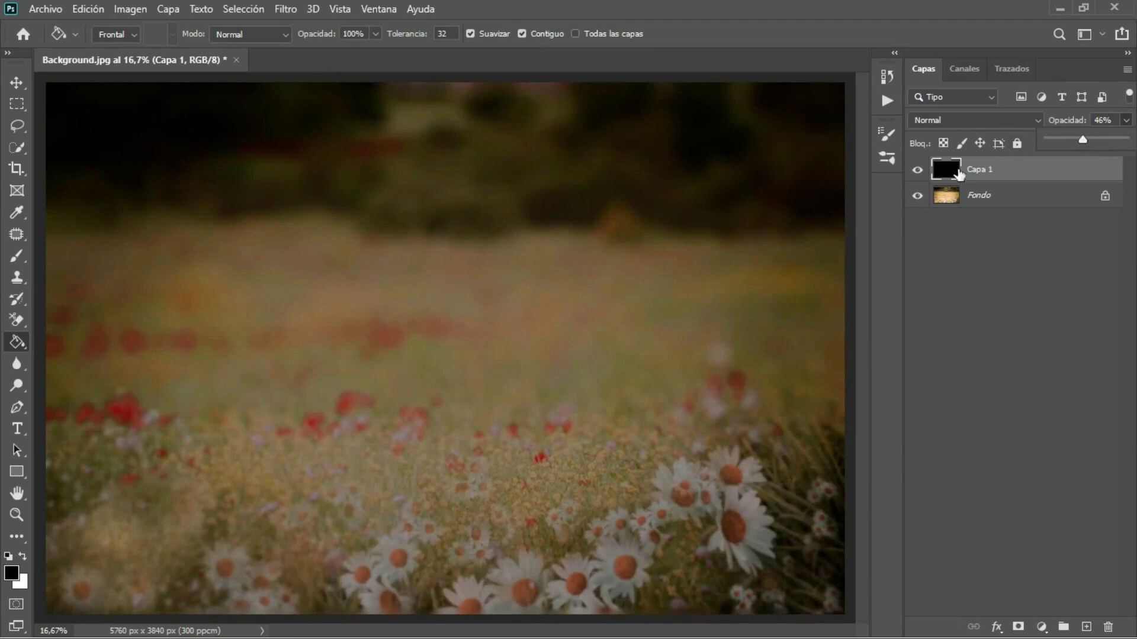
pyautogui.click(918, 170)
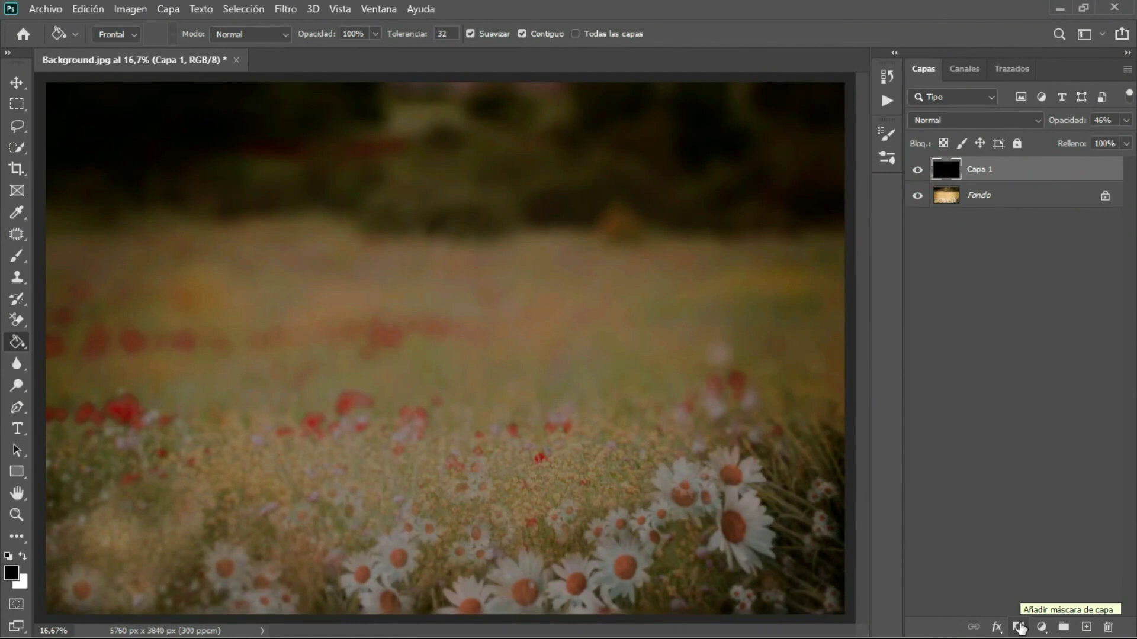
# Step: Mask Capa 1 with a black gradient dragged upward from the canvas bottom
pyautogui.click(1019, 627)
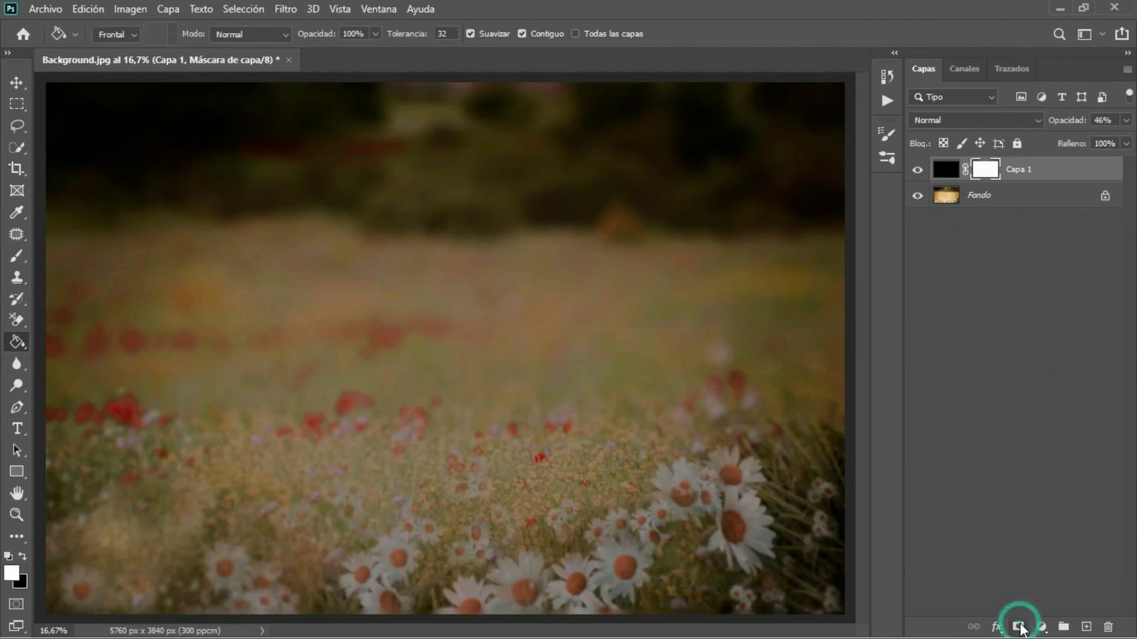
pyautogui.click(24, 341)
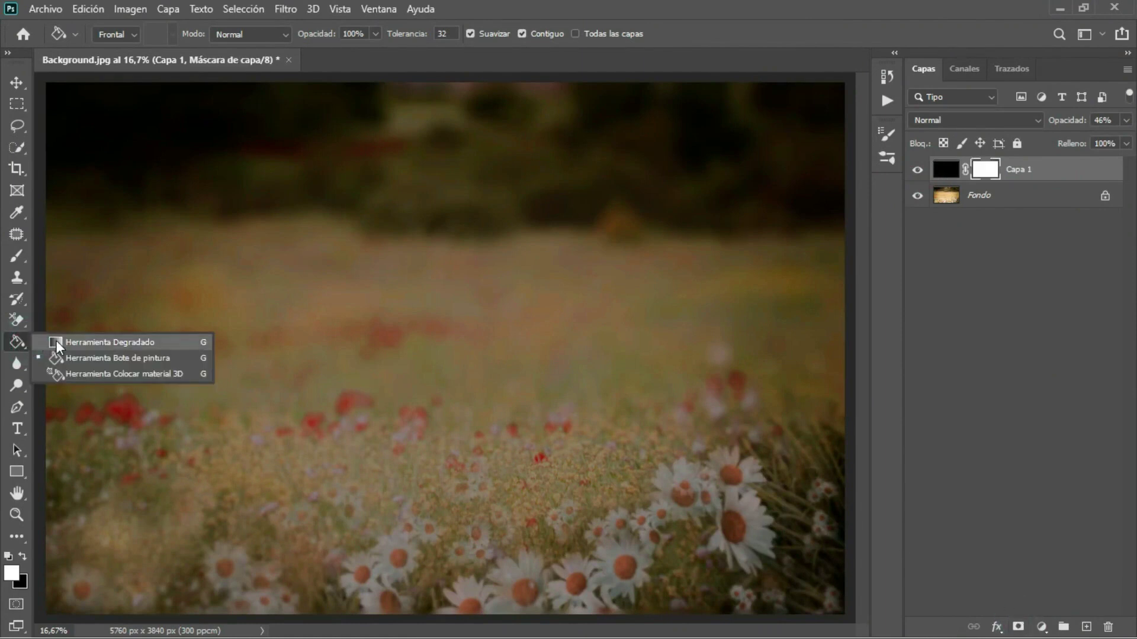
pyautogui.click(56, 341)
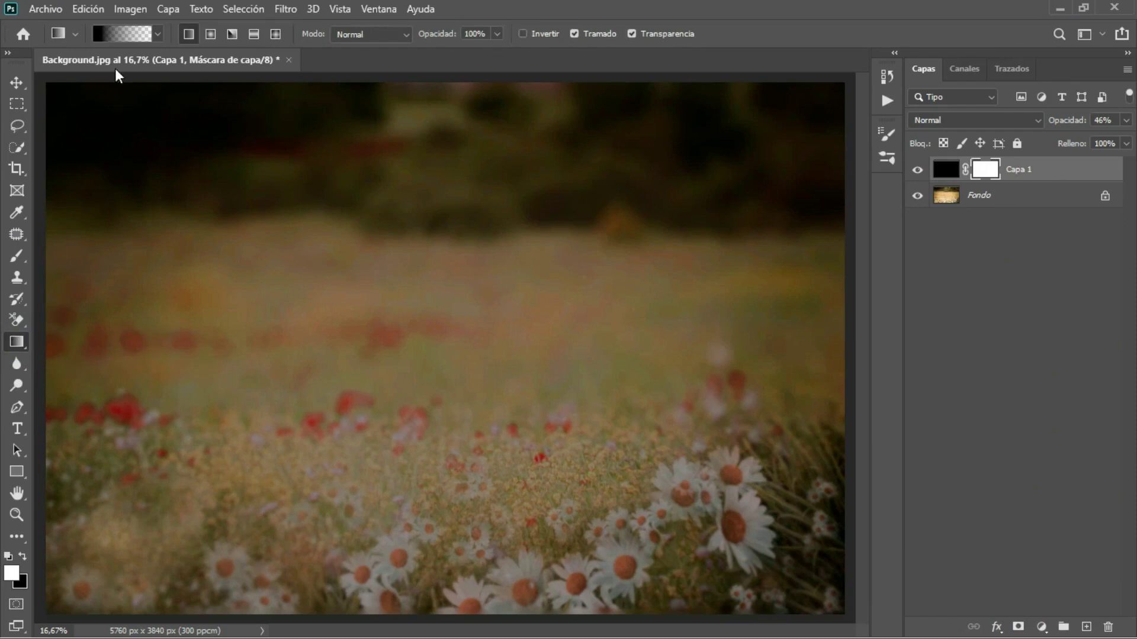
pyautogui.click(23, 557)
pyautogui.moveTo(474, 614); pyautogui.dragTo(461, 279)
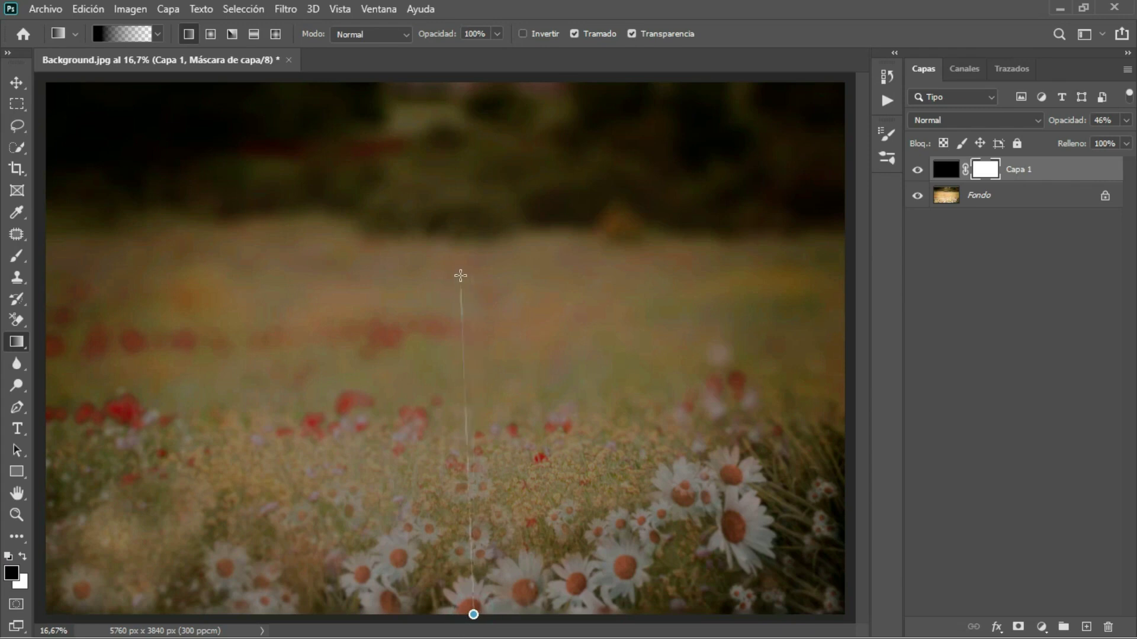
pyautogui.moveTo(461, 275); pyautogui.dragTo(461, 275)
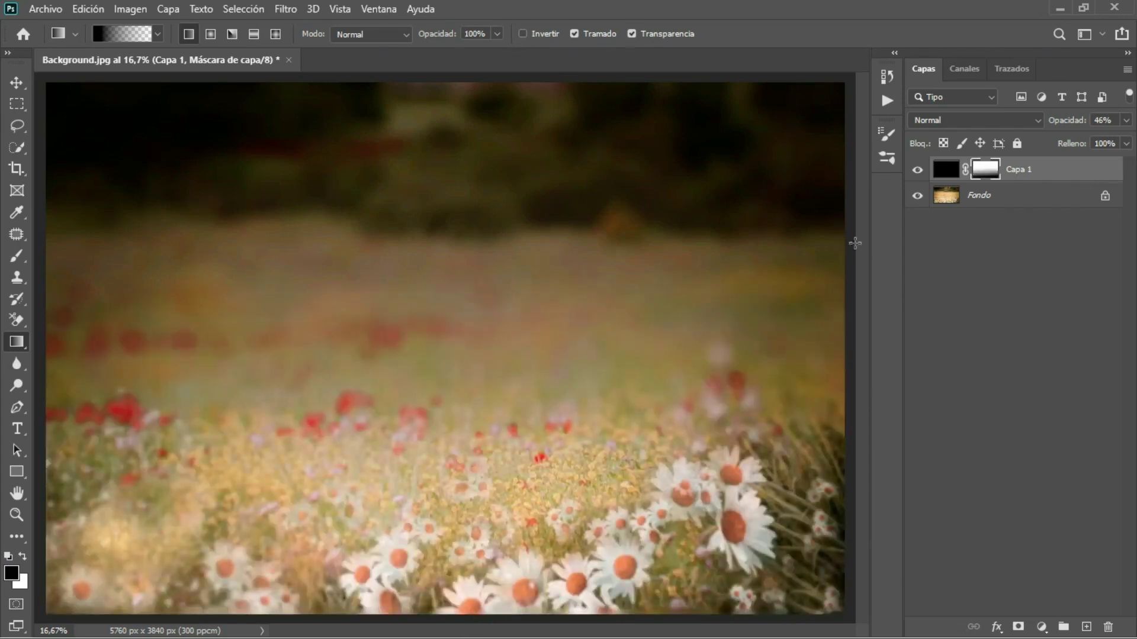
# Step: Place the Luces image embedded and stretch it to cover the whole canvas
pyautogui.click(45, 8)
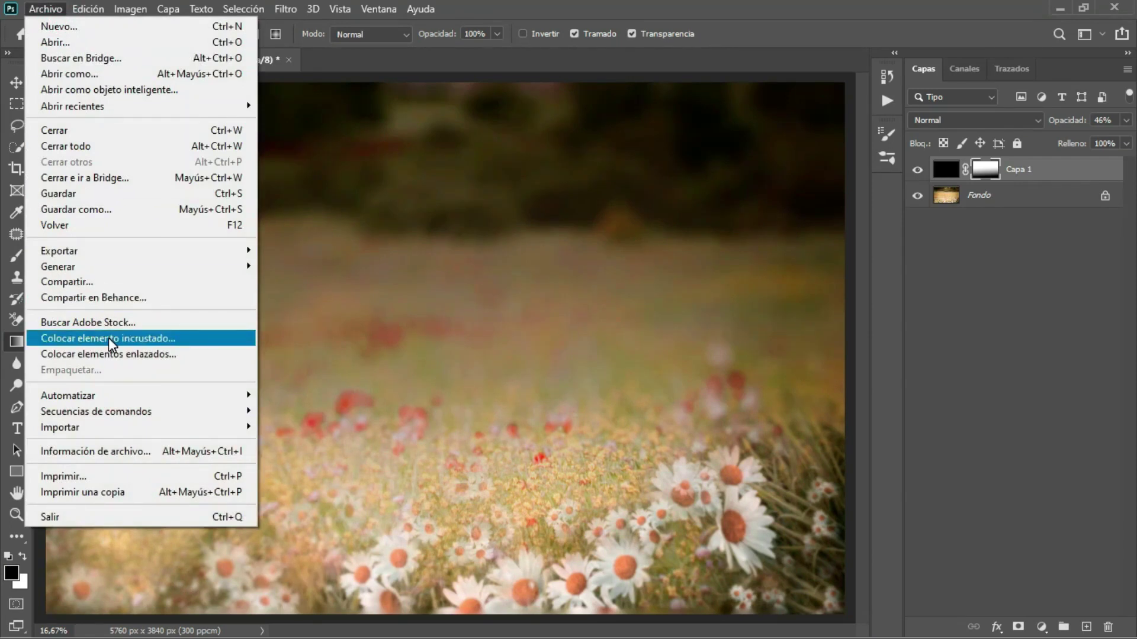
pyautogui.click(109, 337)
pyautogui.click(199, 280)
pyautogui.click(417, 379)
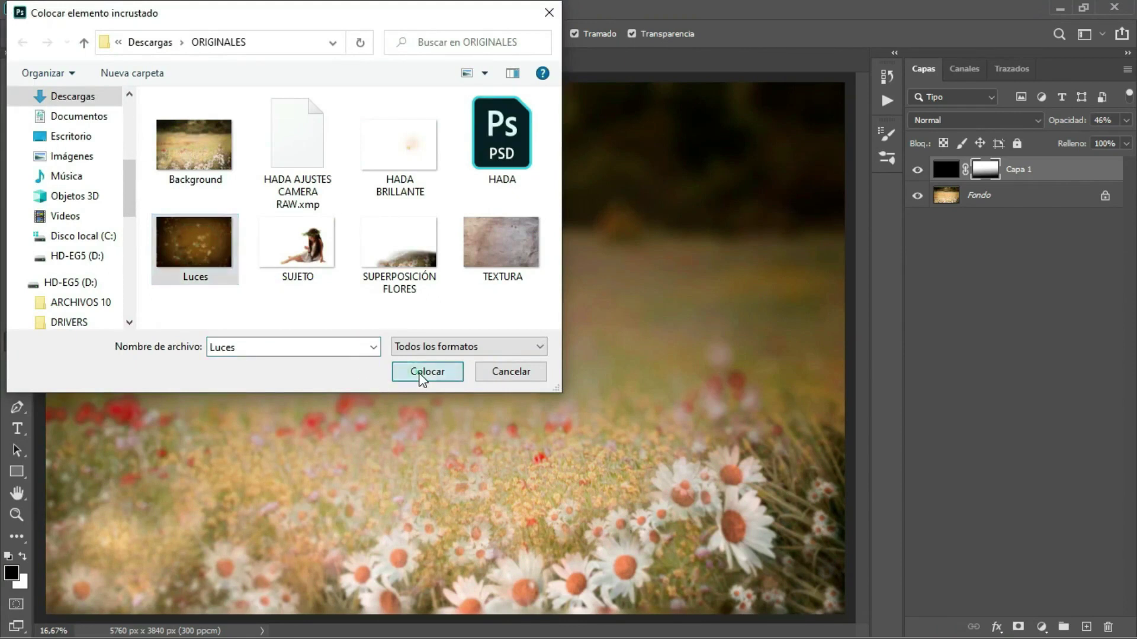
pyautogui.moveTo(409, 370); pyautogui.dragTo(64, 590)
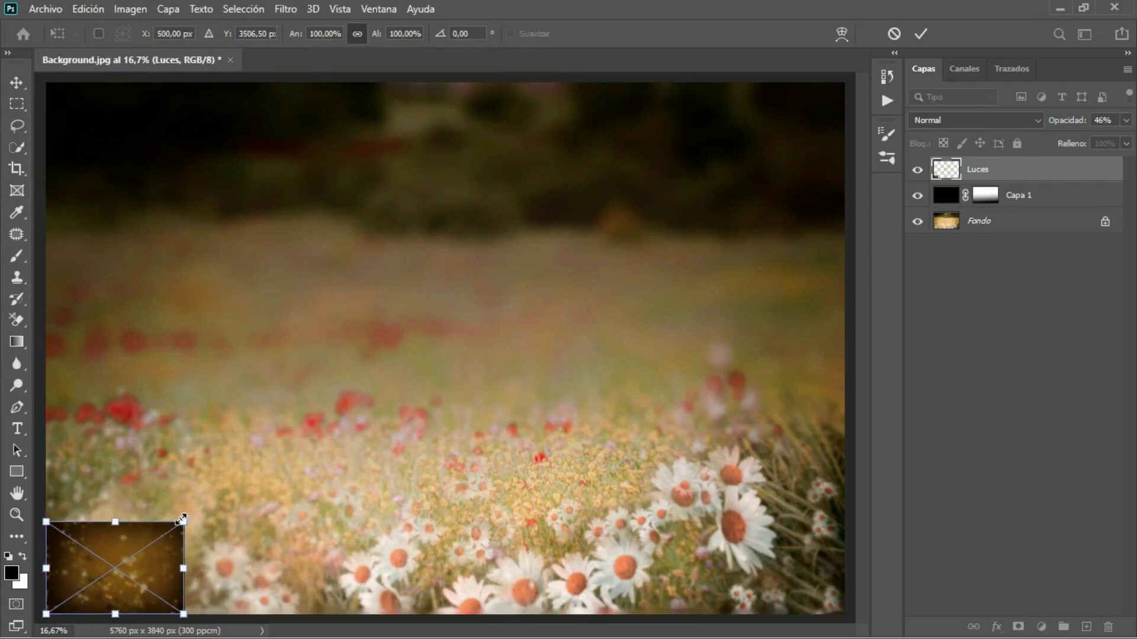
pyautogui.moveTo(183, 522)
pyautogui.mouseDown()
pyautogui.moveTo(382, 385)
pyautogui.moveTo(877, 95)
pyautogui.mouseUp()
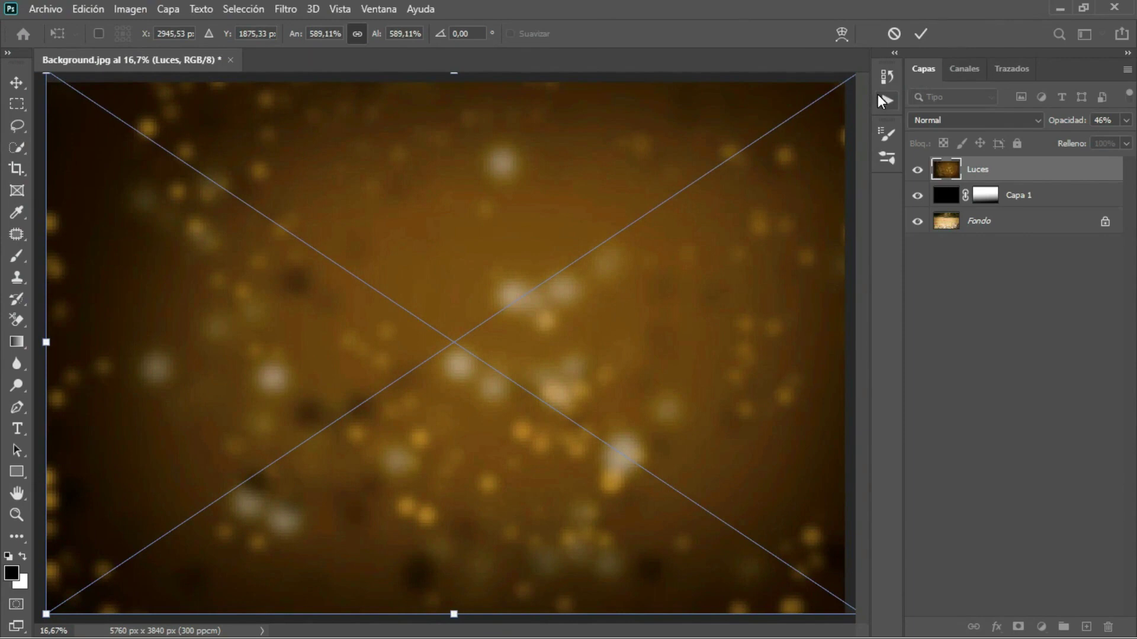
pyautogui.click(921, 35)
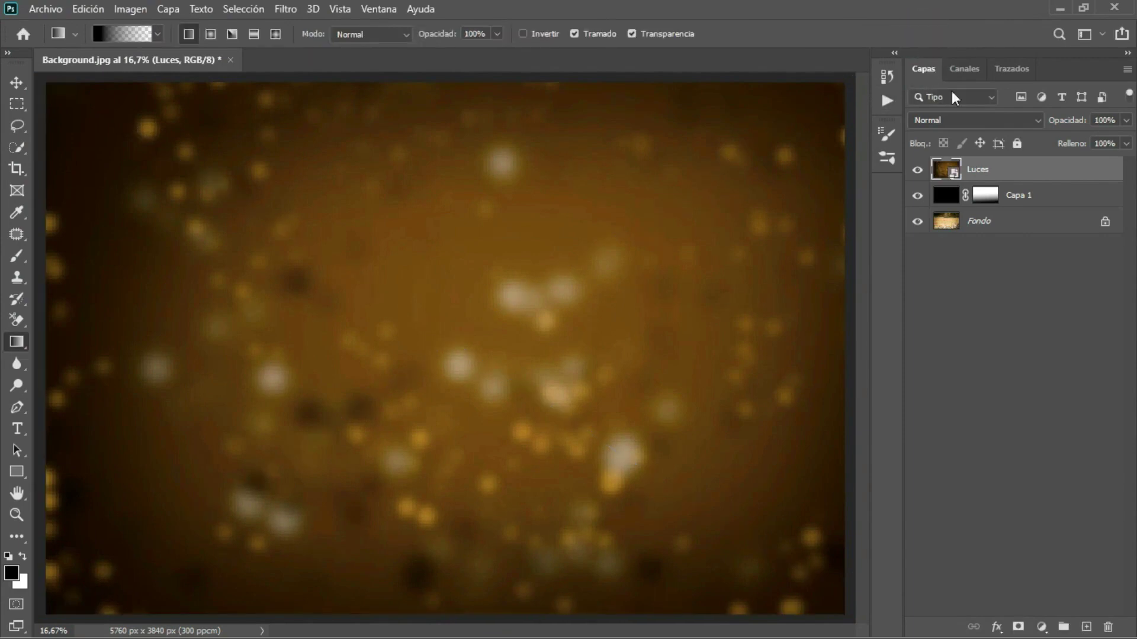
# Step: Set the Luces layer's blend mode to Luz suave and toggle its visibility to compare
pyautogui.click(997, 120)
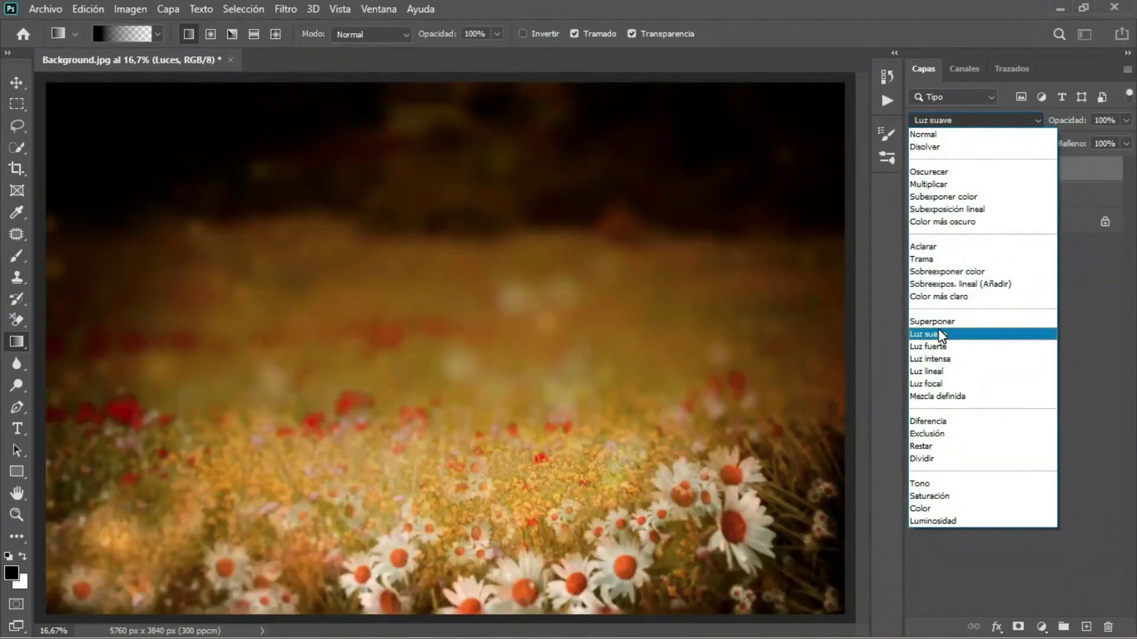
pyautogui.click(942, 335)
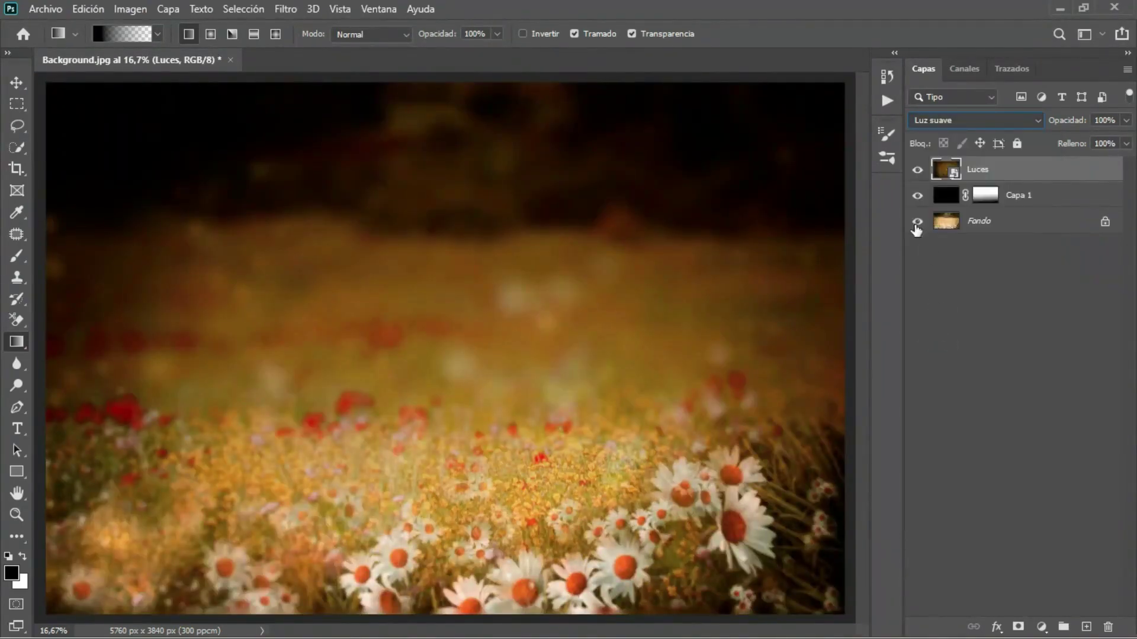
pyautogui.click(917, 172)
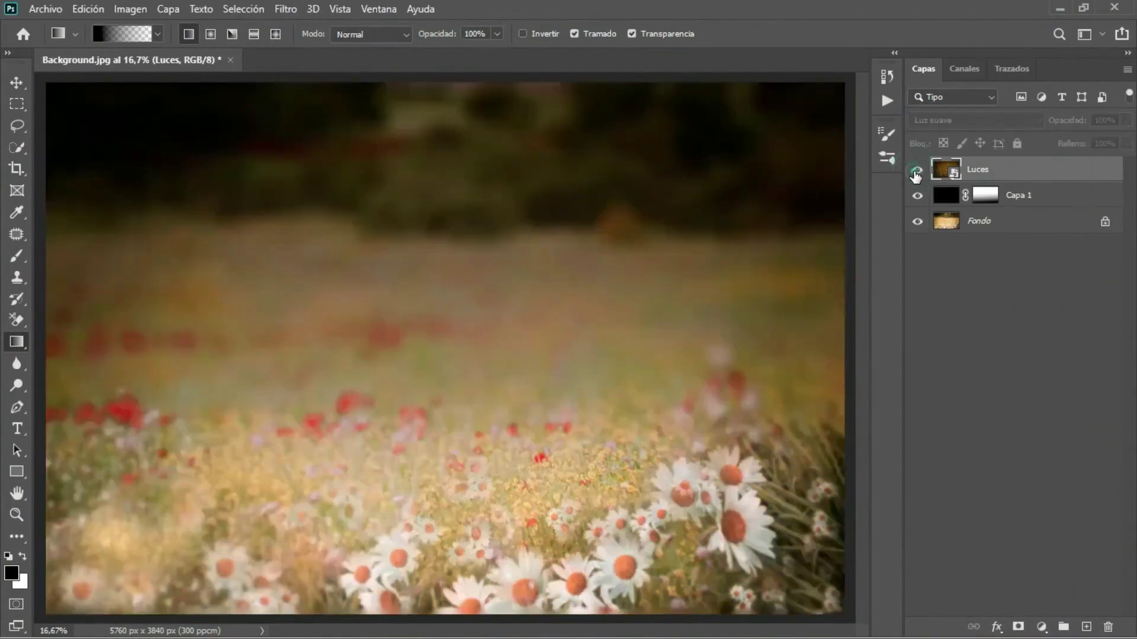
pyautogui.click(916, 172)
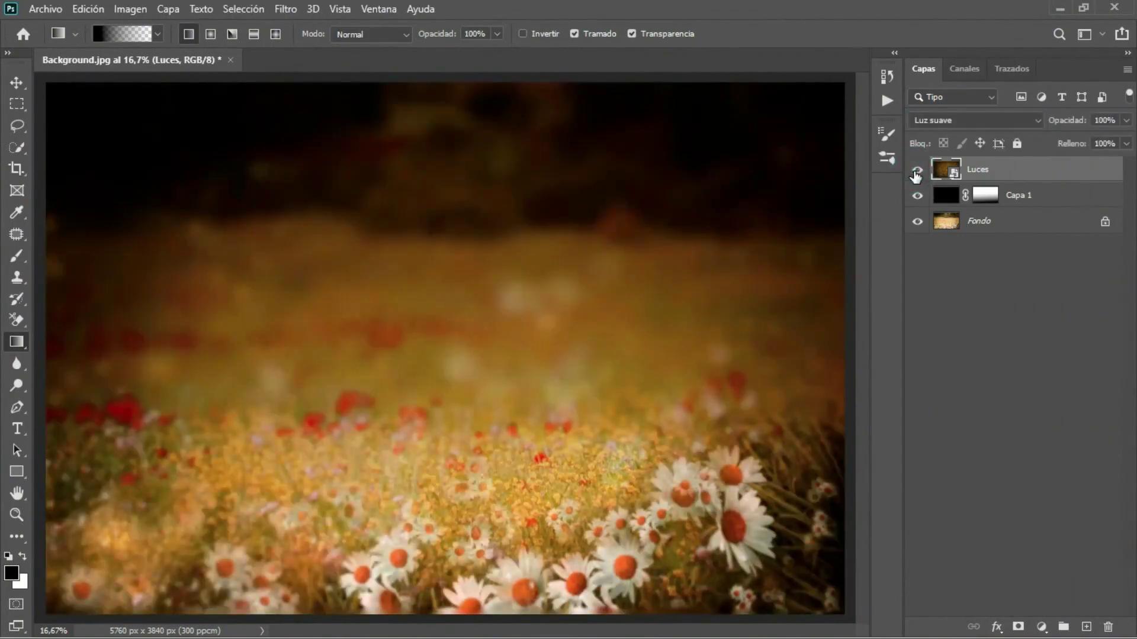
pyautogui.click(1011, 176)
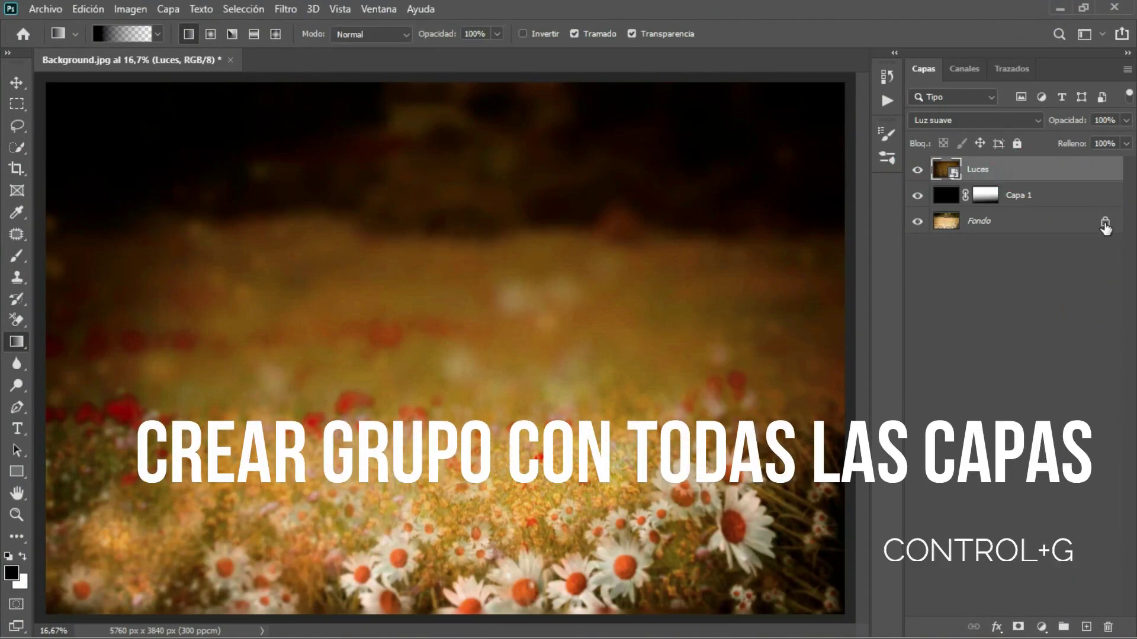
# Step: Unlock the Fondo background layer, dismissing the layer style window that opened
pyautogui.click(1105, 224)
pyautogui.press('h')
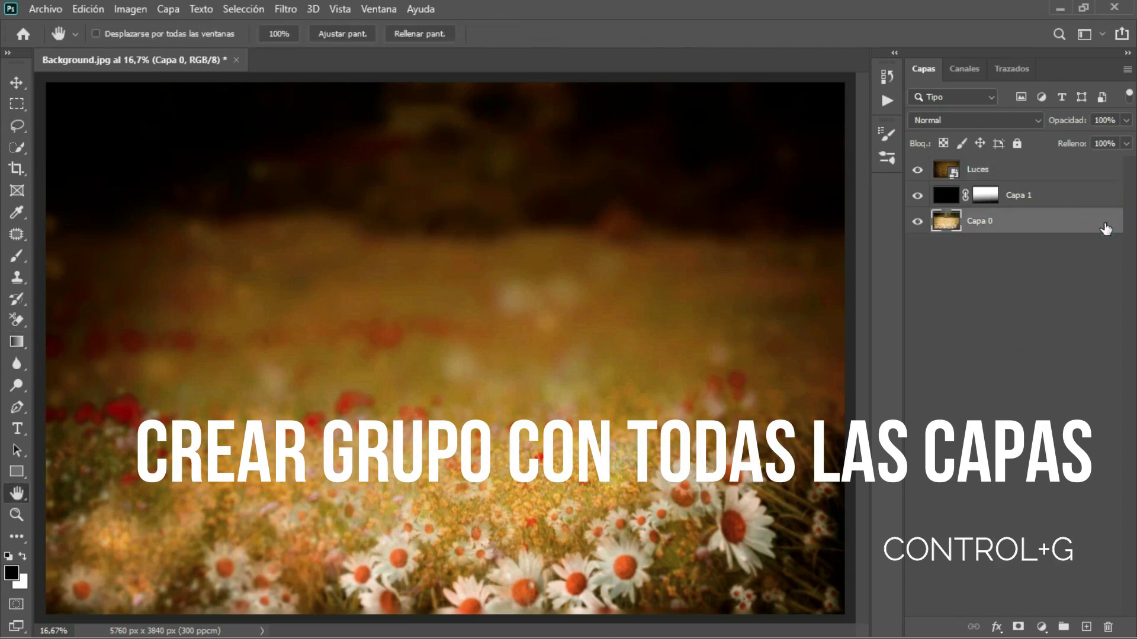
pyautogui.doubleClick(1105, 228)
pyautogui.click(1068, 114)
pyautogui.press('g')
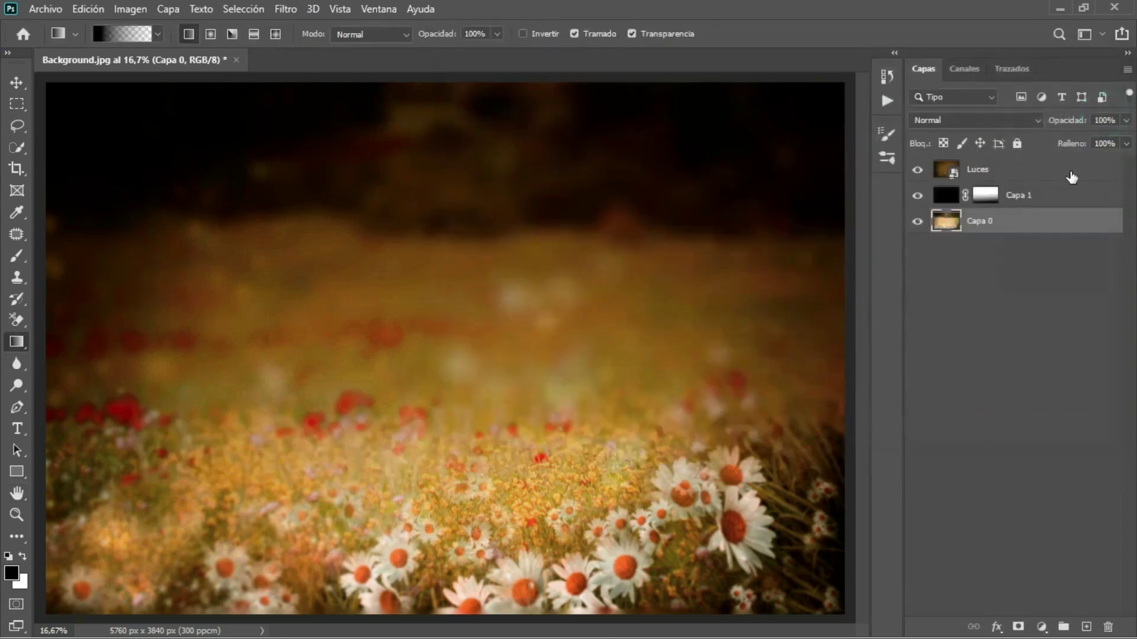
# Step: Group all three layers with Ctrl+G and name the group FONDO
pyautogui.click(1070, 172)
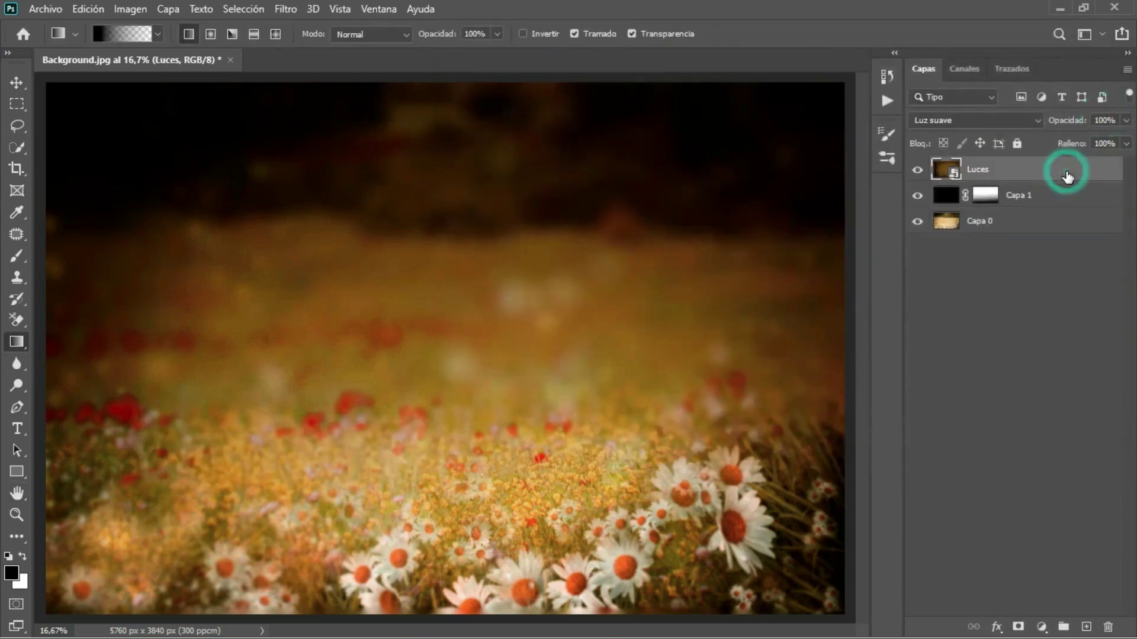
pyautogui.keyDown('shift'); pyautogui.click(1064, 228); pyautogui.keyUp('shift')
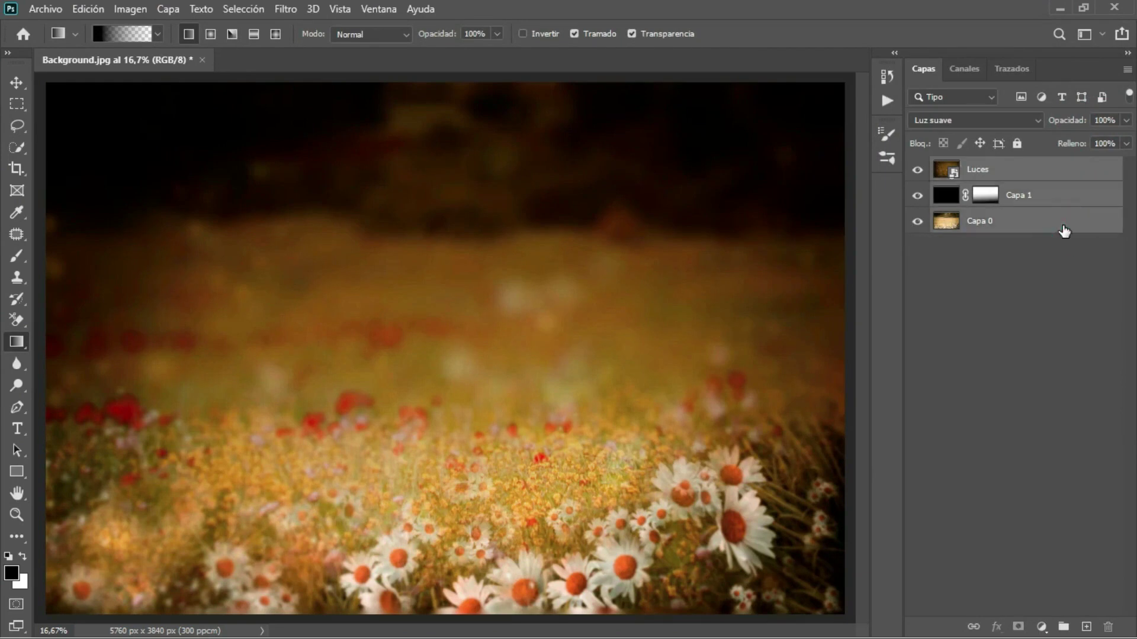
pyautogui.hotkey('ctrl', 'g')
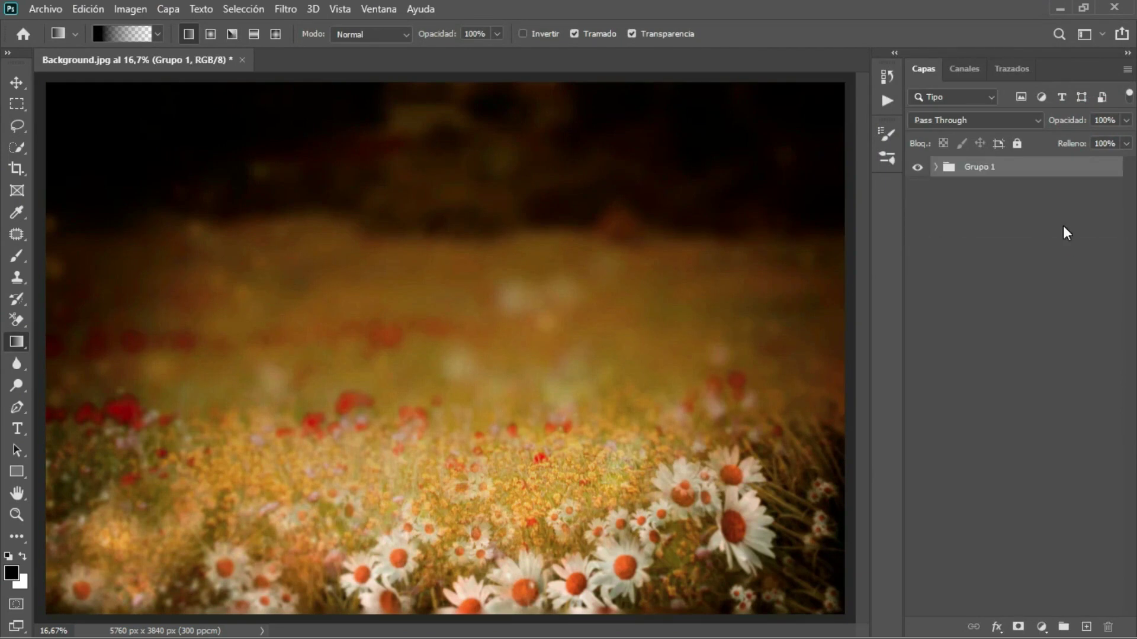
pyautogui.doubleClick(989, 173)
pyautogui.write('FOB')
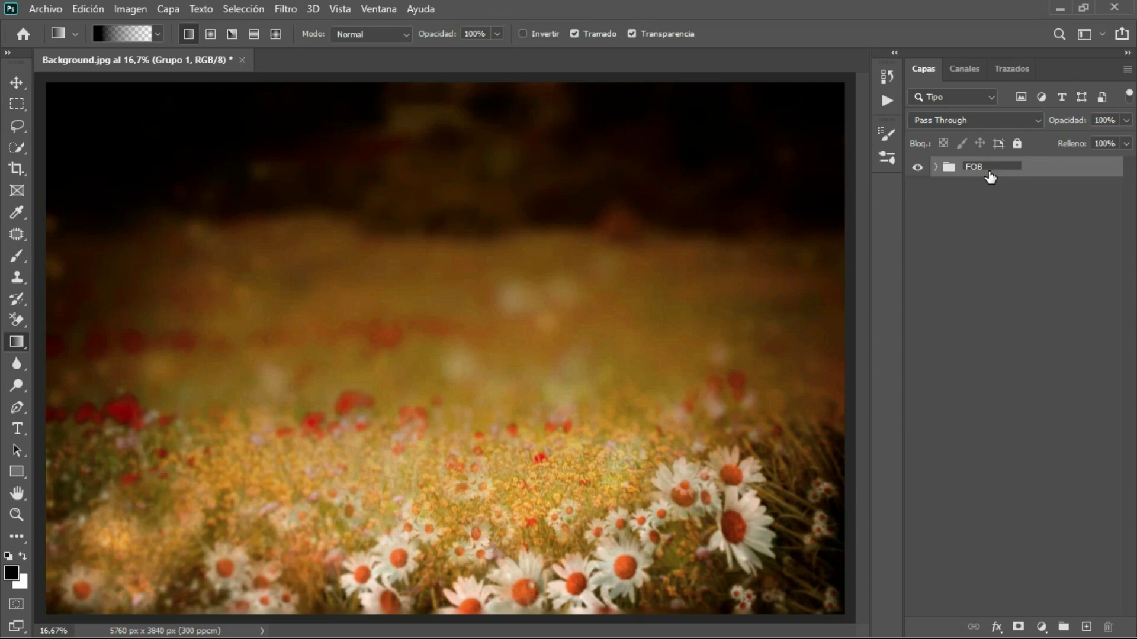
pyautogui.write('DO')
pyautogui.click(1039, 169)
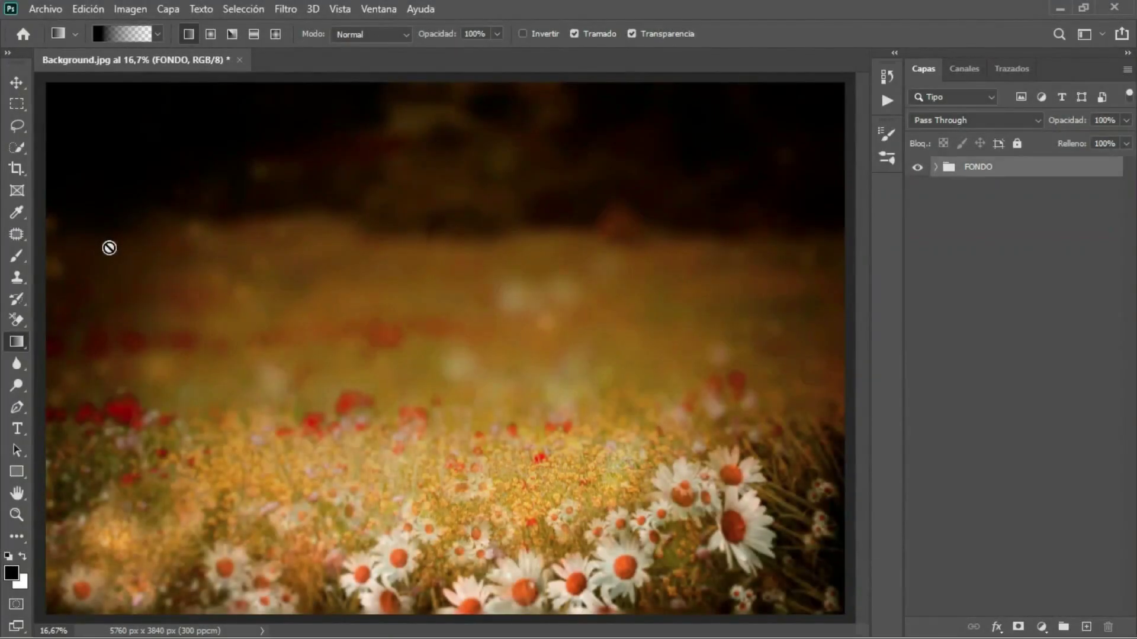
# Step: Place SUJETO embedded, enlarge the girl and position her among the daisies right of centre
pyautogui.click(47, 9)
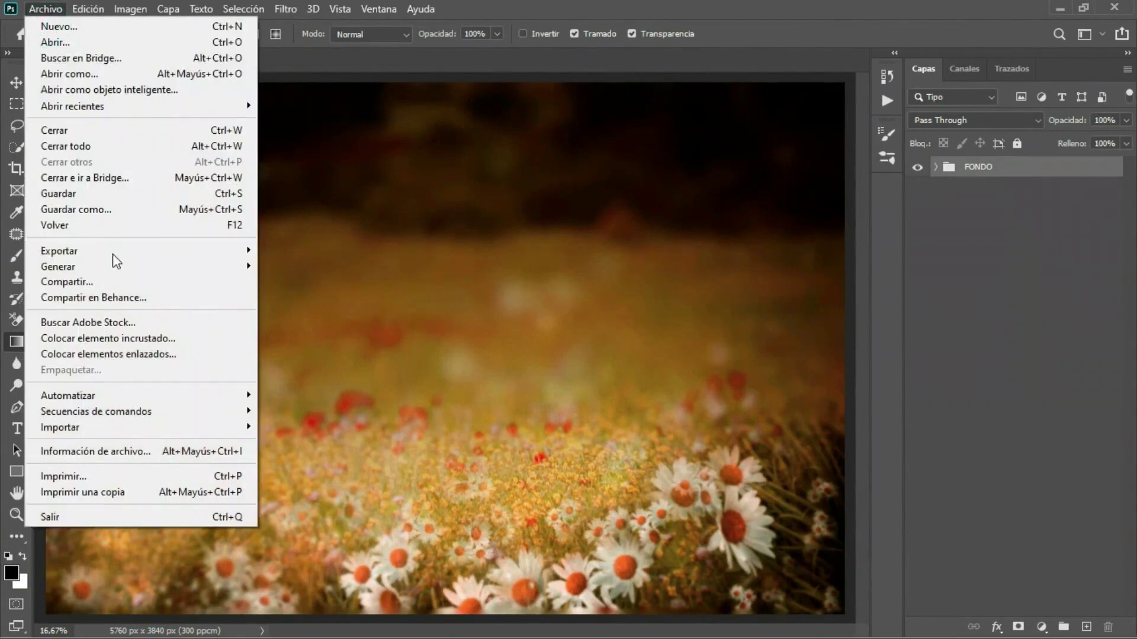
pyautogui.click(116, 337)
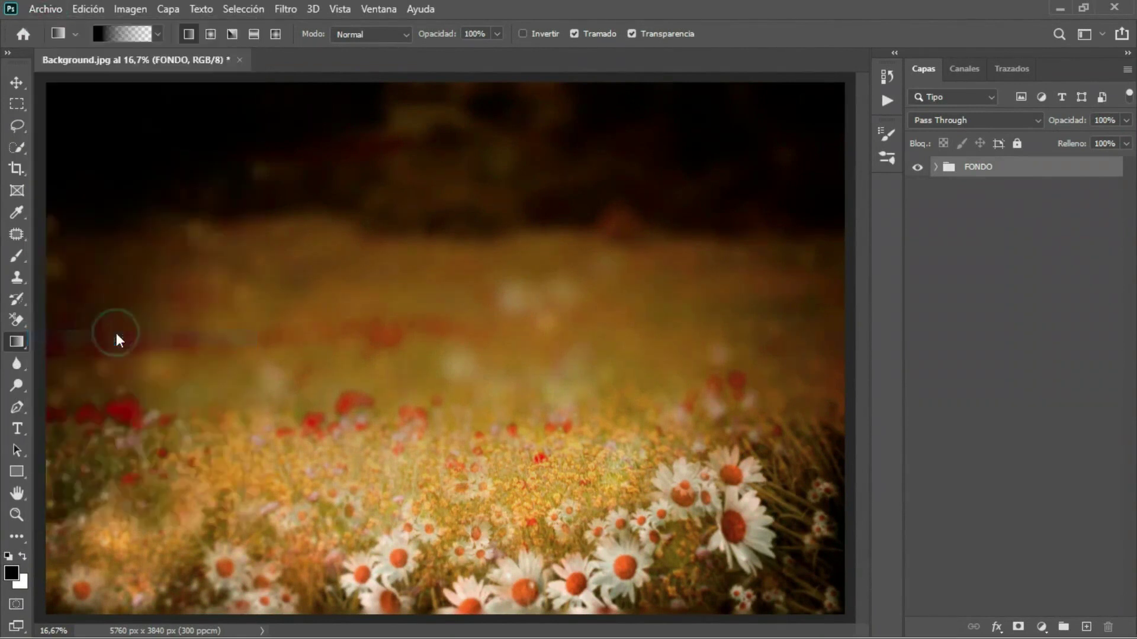
pyautogui.click(295, 278)
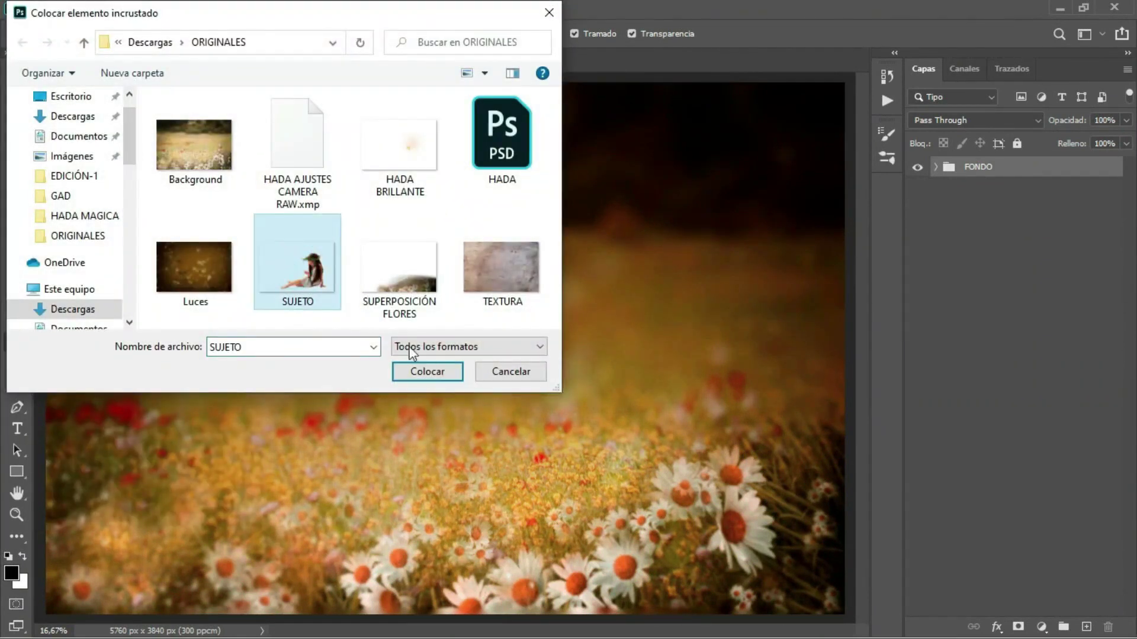
pyautogui.click(431, 370)
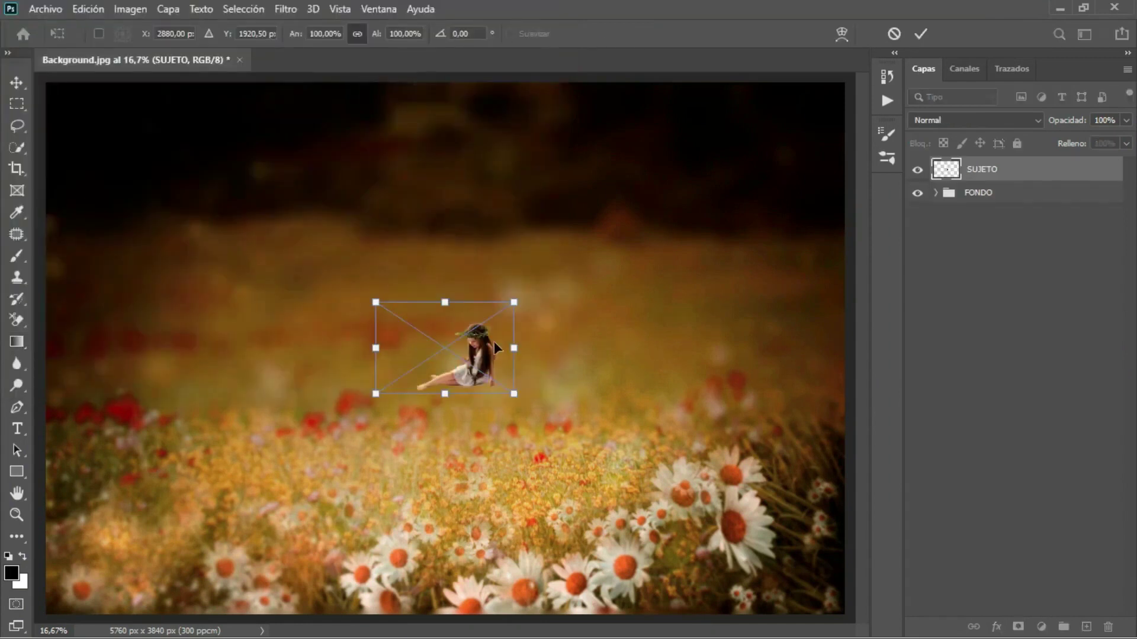
pyautogui.moveTo(513, 303); pyautogui.dragTo(701, 176)
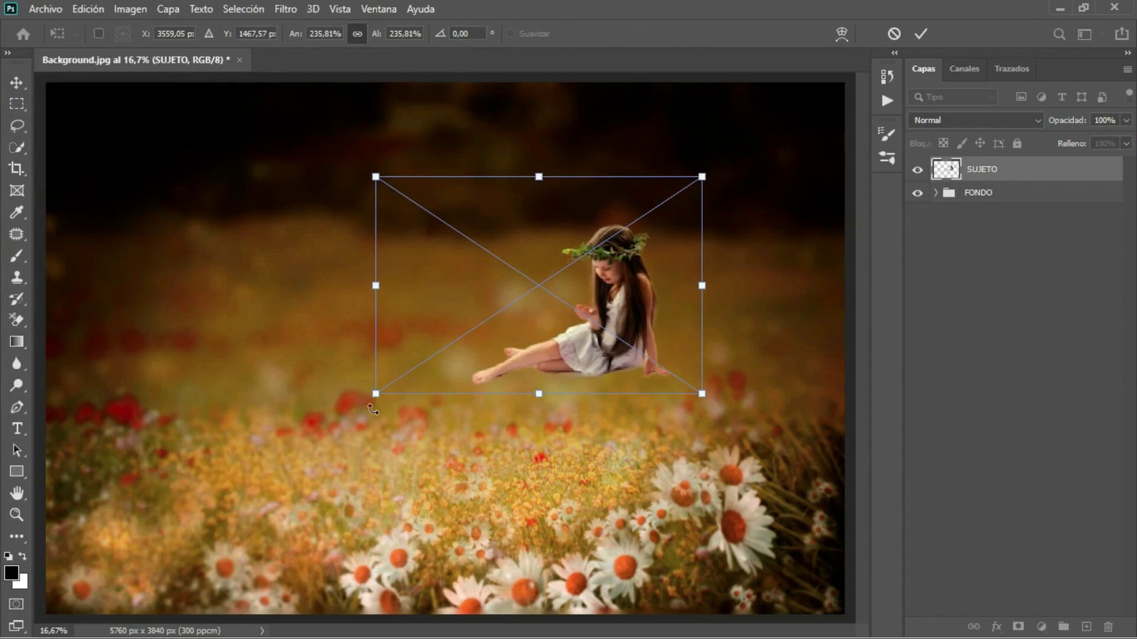
pyautogui.moveTo(375, 393); pyautogui.dragTo(129, 558)
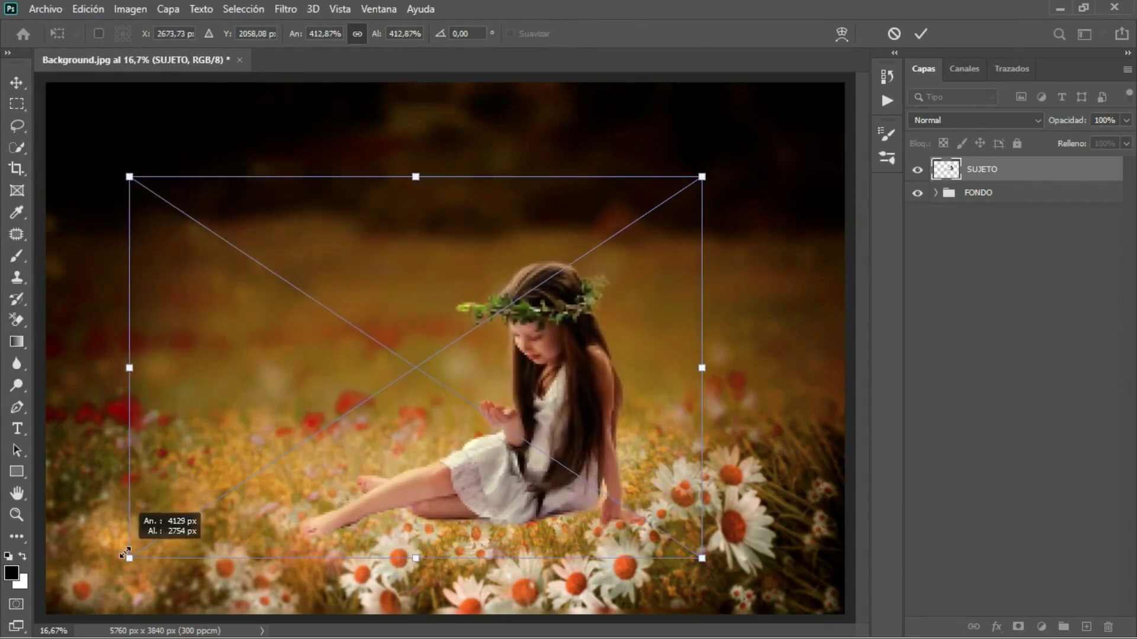
pyautogui.moveTo(454, 485)
pyautogui.mouseDown()
pyautogui.moveTo(513, 493)
pyautogui.moveTo(515, 509)
pyautogui.mouseUp()
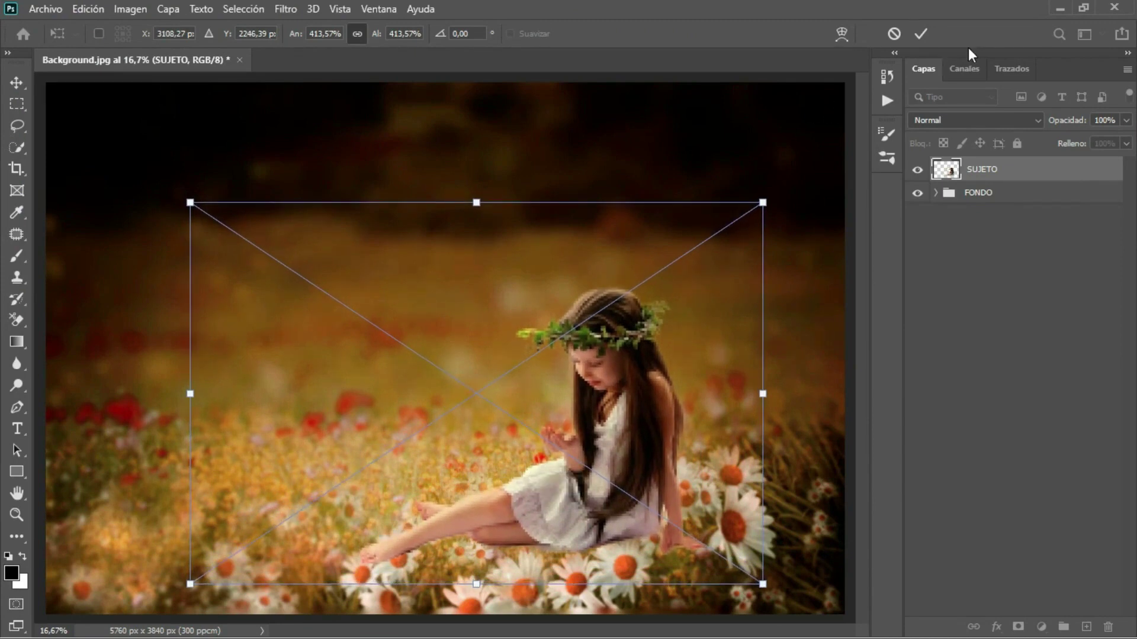
pyautogui.click(919, 38)
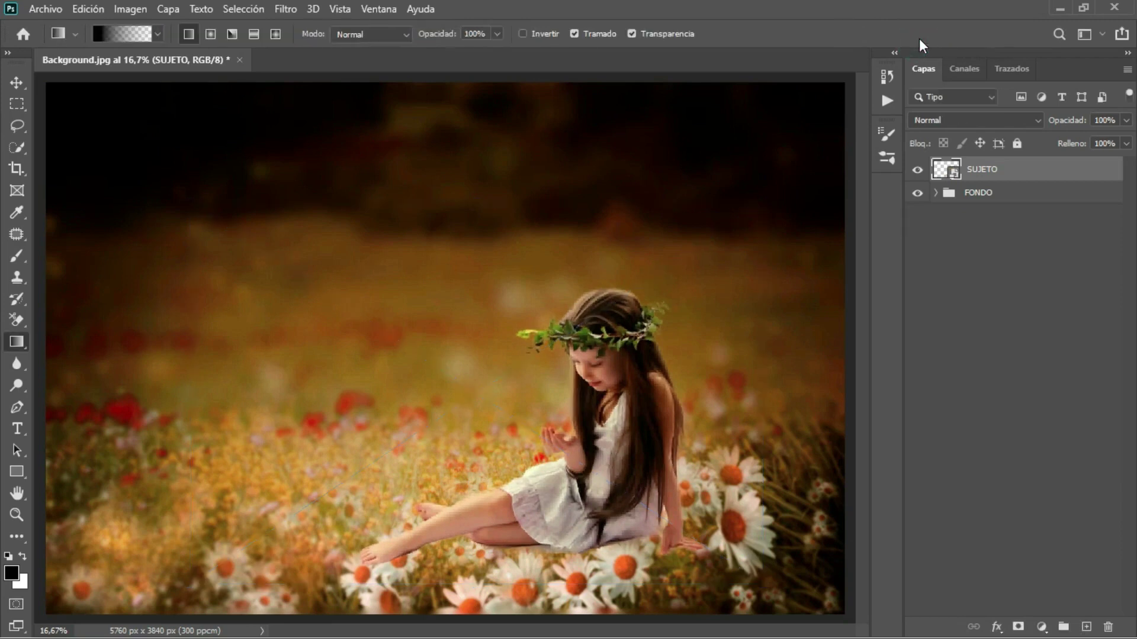
pyautogui.click(999, 193)
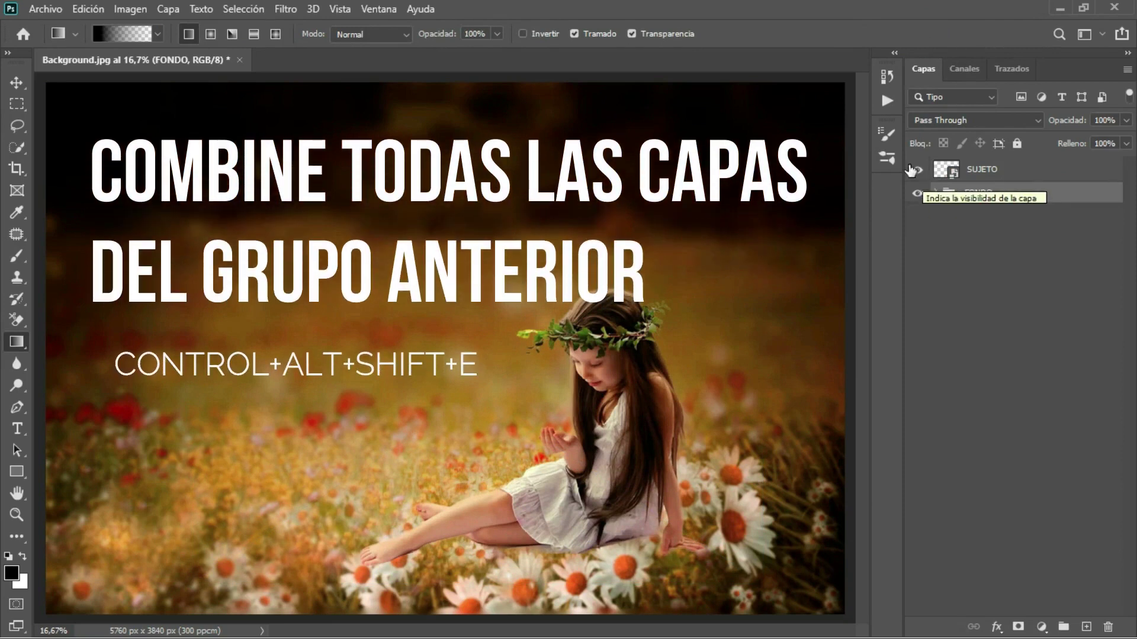
# Step: With SUJETO hidden, stamp the visible FONDO layers into Capa 2, then show SUJETO again
pyautogui.click(917, 169)
pyautogui.click(1004, 198)
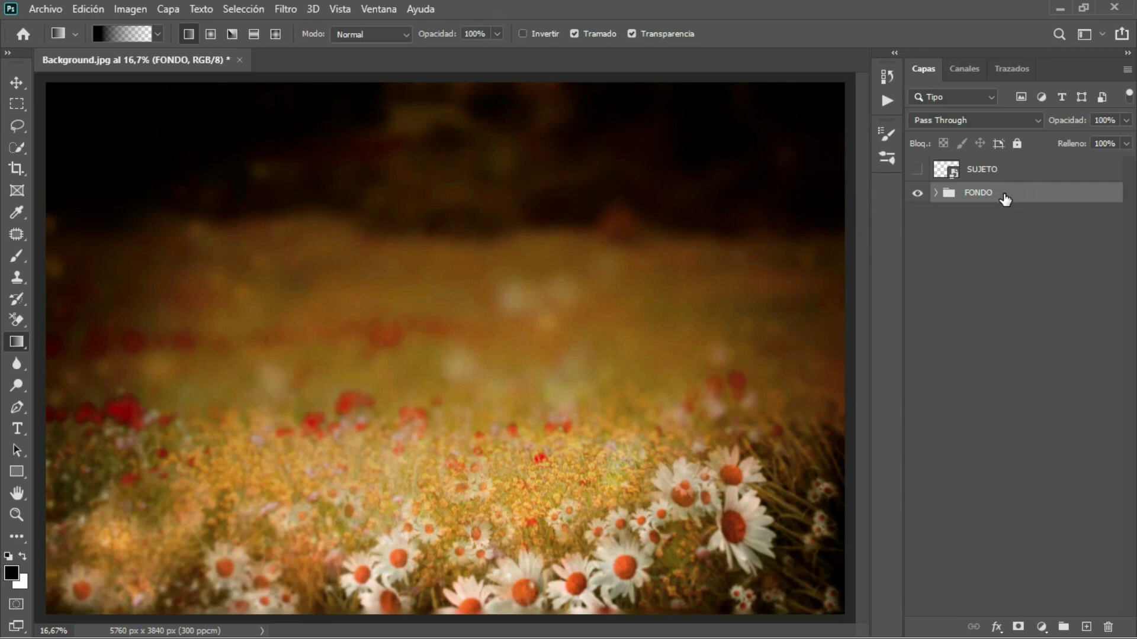
pyautogui.hotkey('ctrl', 'alt', 'shift', 'e')
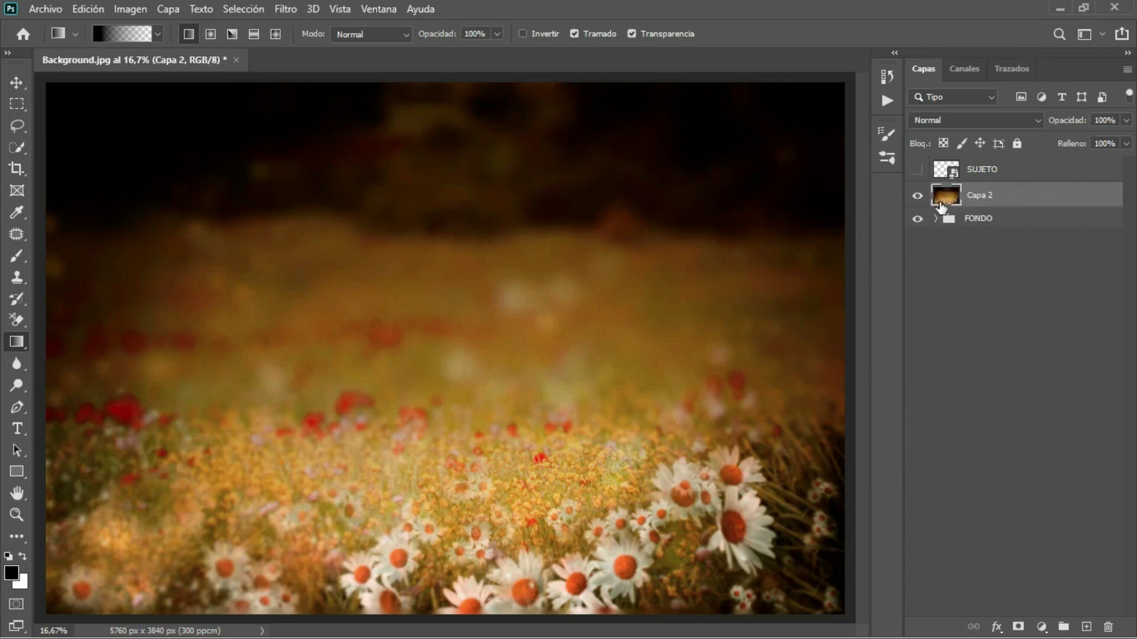
pyautogui.click(917, 169)
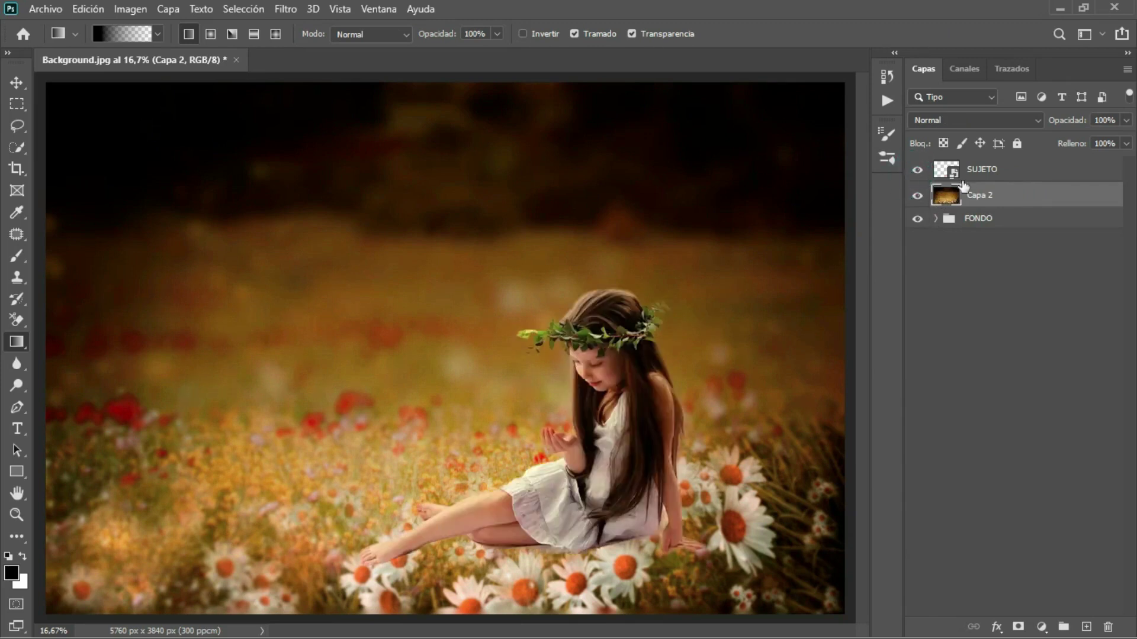
# Step: Copy the lower half of the flower field to Capa 3 and move it above SUJETO
pyautogui.click(17, 110)
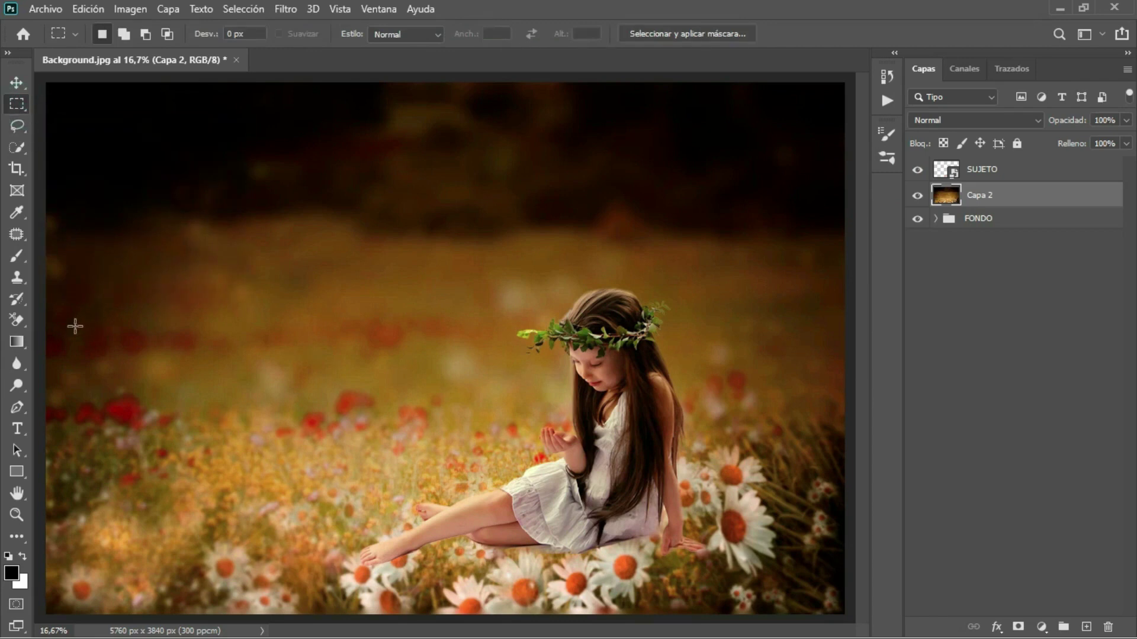
pyautogui.moveTo(44, 305)
pyautogui.mouseDown()
pyautogui.moveTo(921, 599)
pyautogui.moveTo(925, 615)
pyautogui.mouseUp()
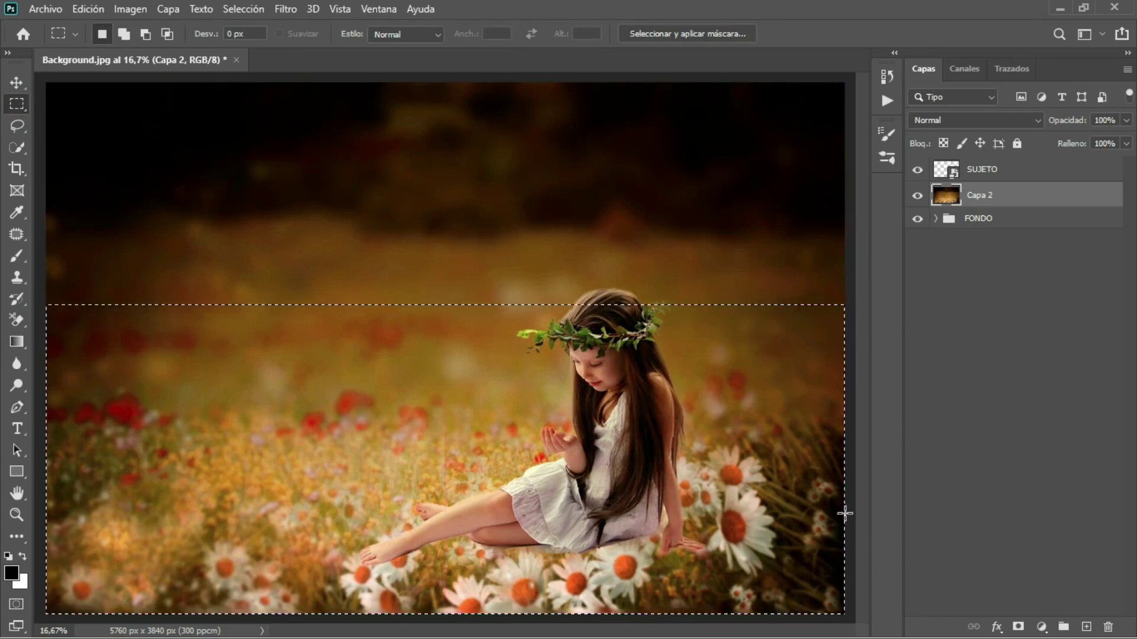
pyautogui.hotkey('ctrl', 'j')
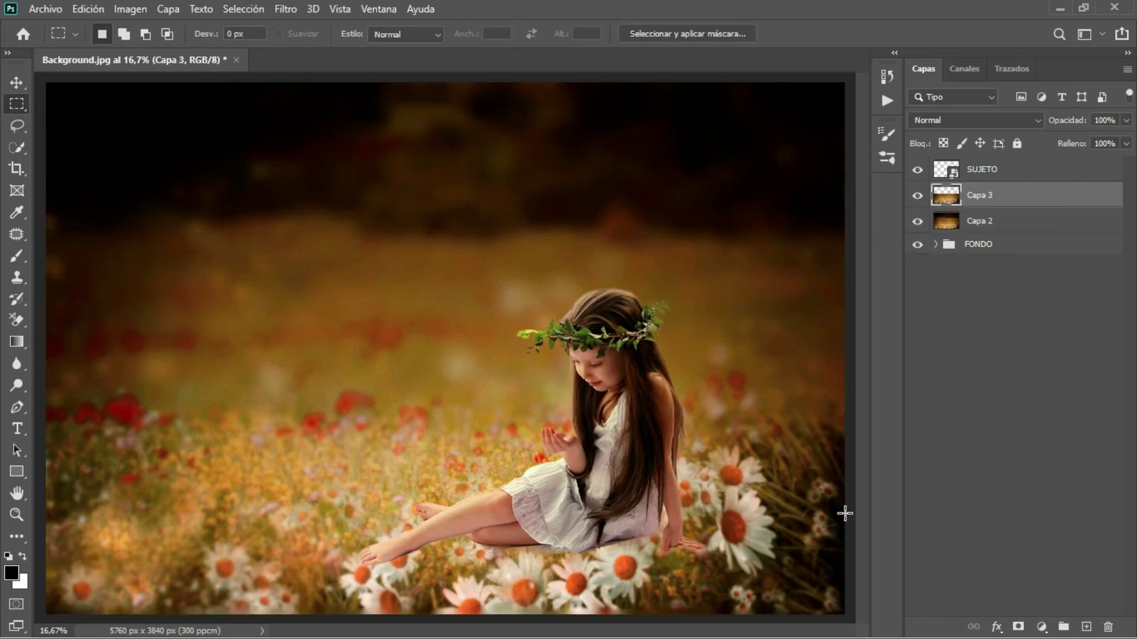
pyautogui.moveTo(993, 199); pyautogui.dragTo(988, 168)
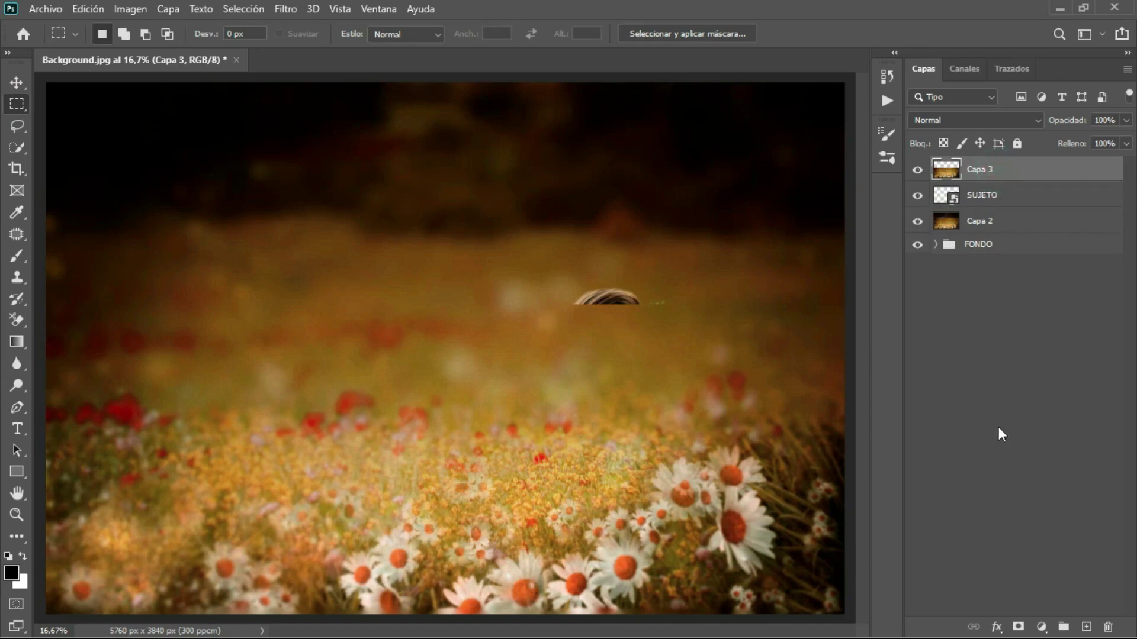
# Step: Add a layer mask to Capa 3 and drag a gradient fading the foreground flowers
pyautogui.click(1017, 628)
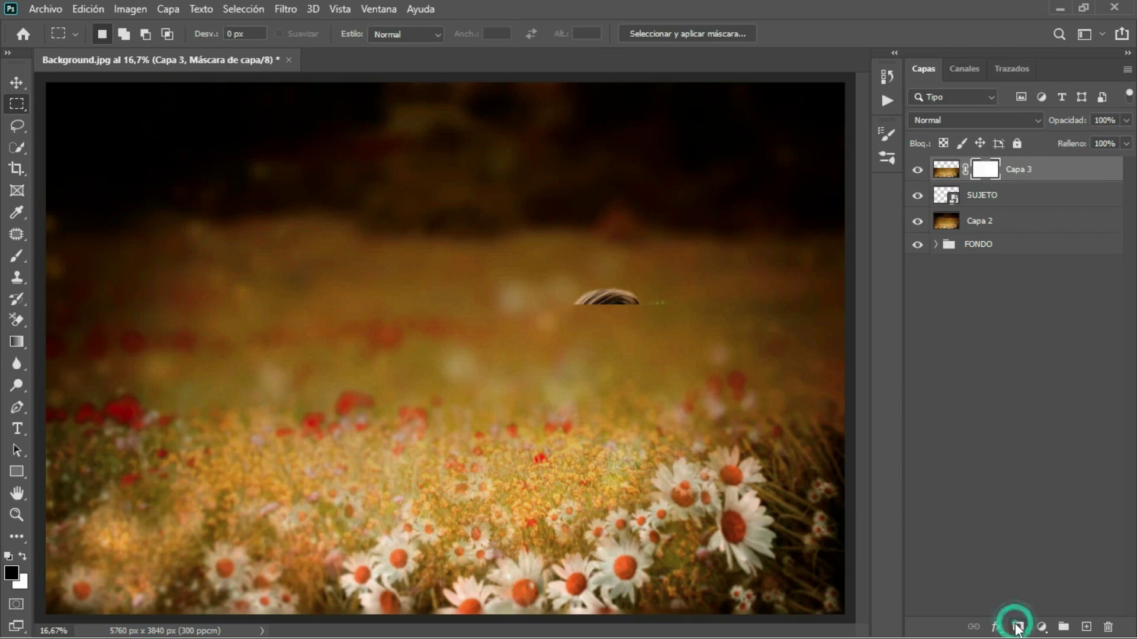
pyautogui.rightClick(25, 347)
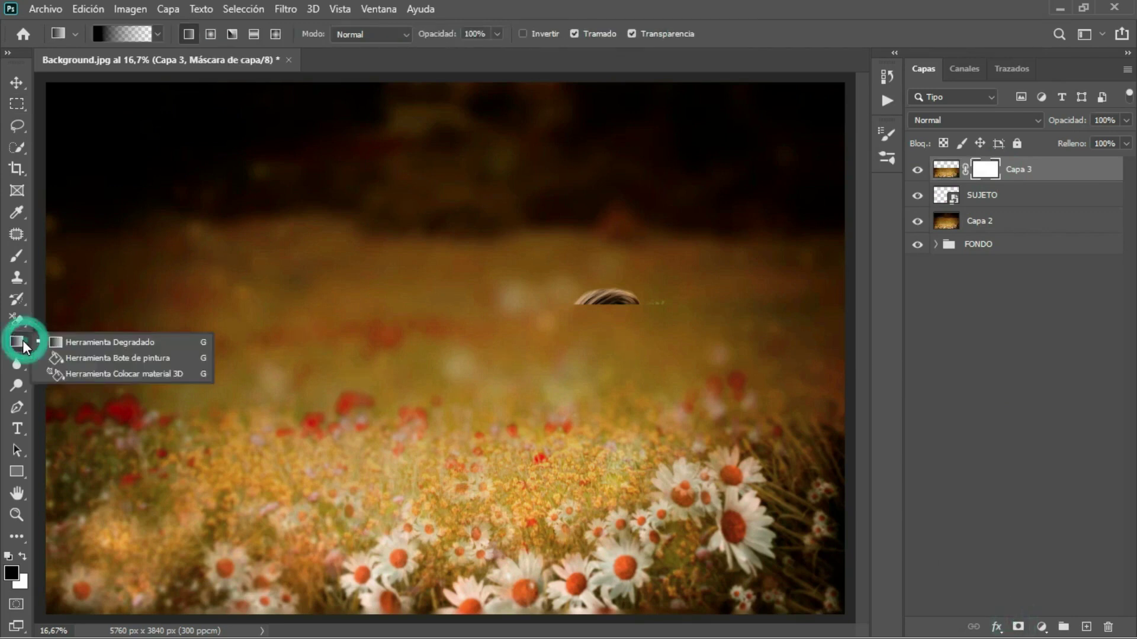
pyautogui.click(55, 343)
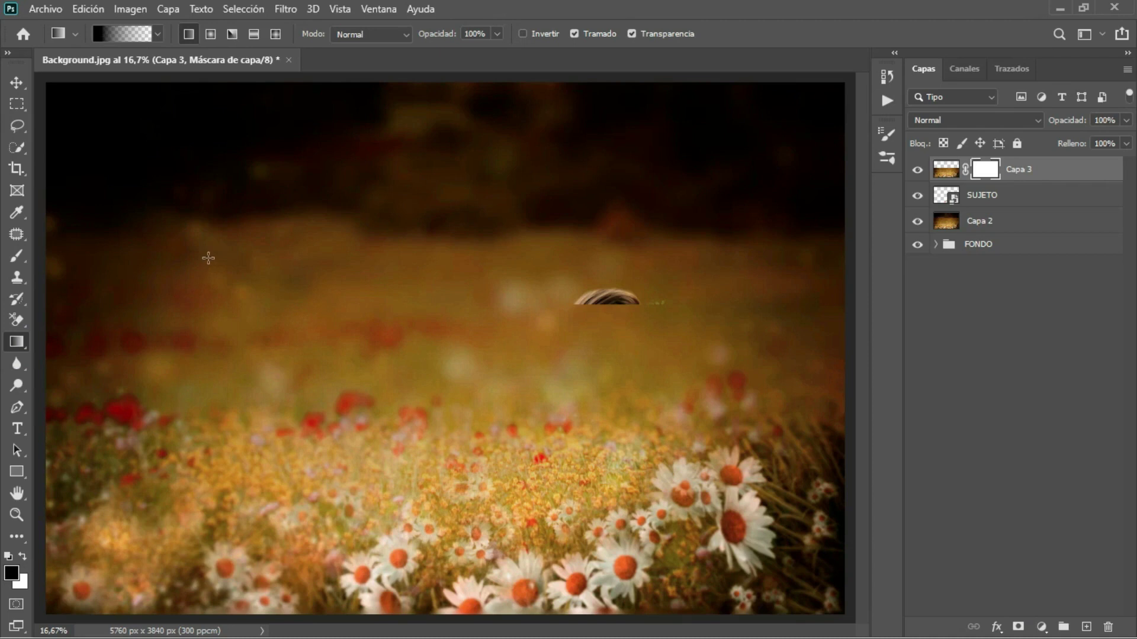
pyautogui.moveTo(218, 223); pyautogui.dragTo(408, 323)
pyautogui.moveTo(691, 484); pyautogui.dragTo(779, 577)
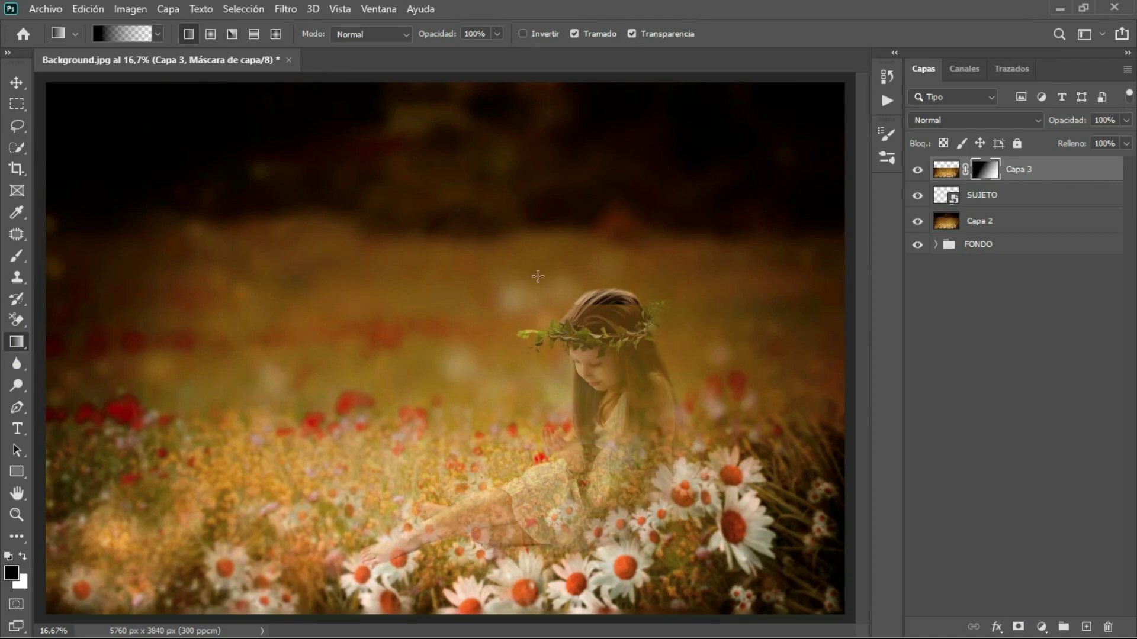
# Step: Zoom in on the girl and set up a 600-size brush at 23% flow
pyautogui.click(17, 514)
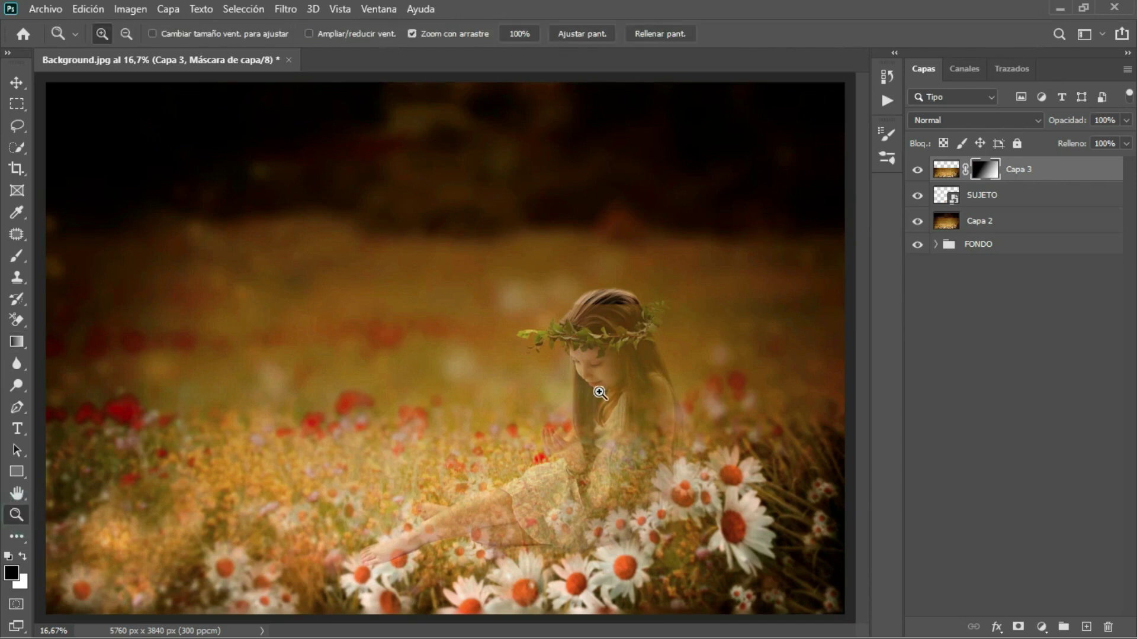
pyautogui.click(599, 393)
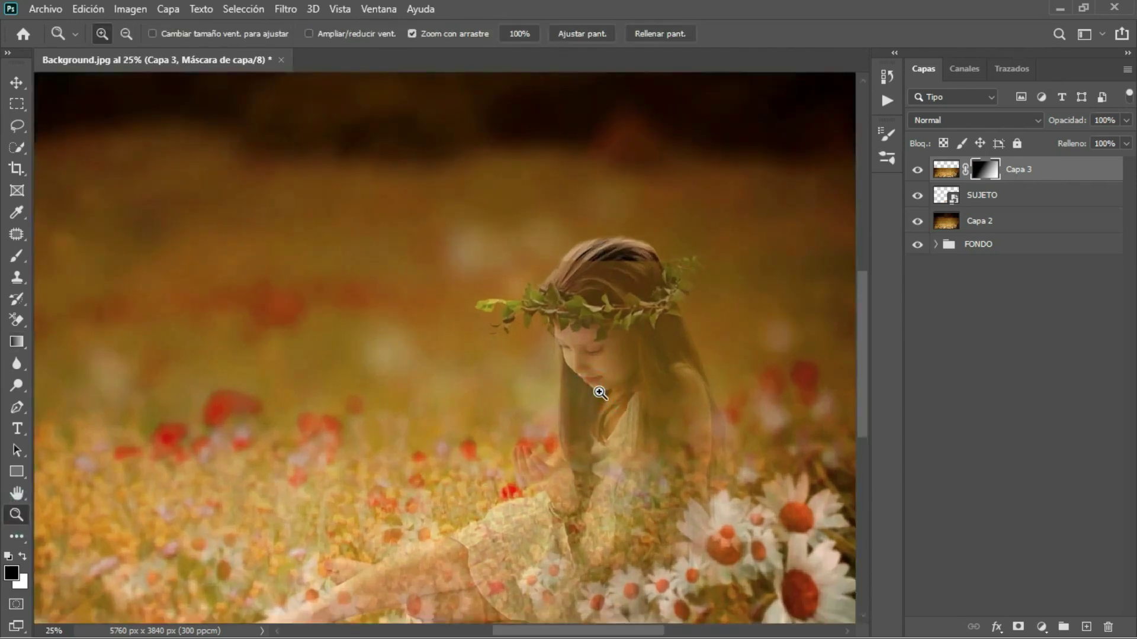
pyautogui.moveTo(608, 397); pyautogui.dragTo(552, 338)
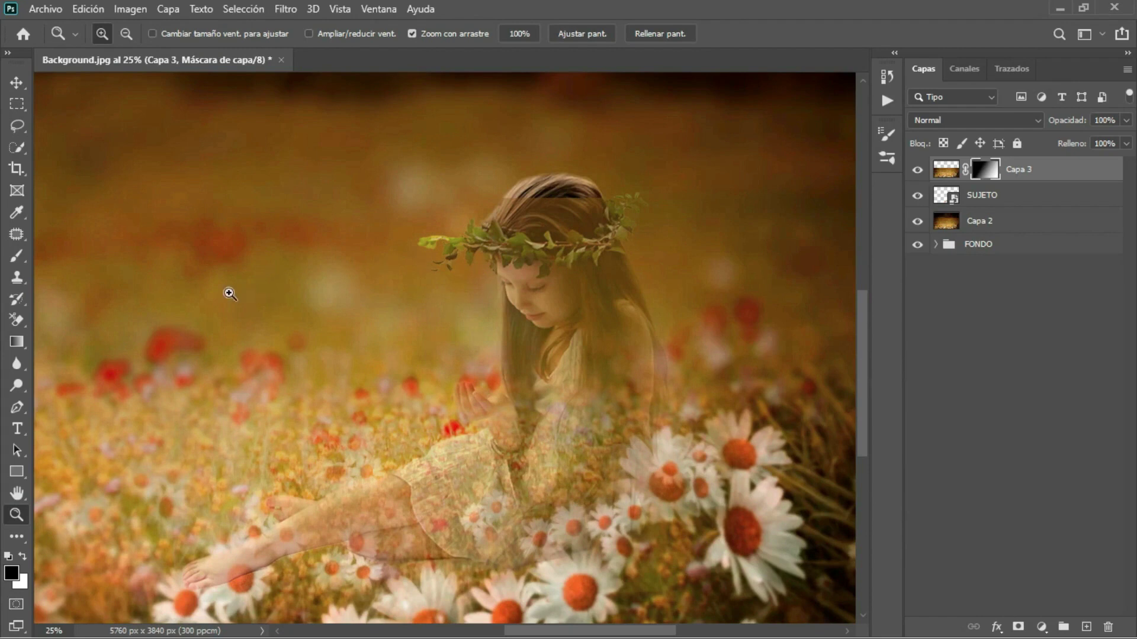
pyautogui.click(17, 255)
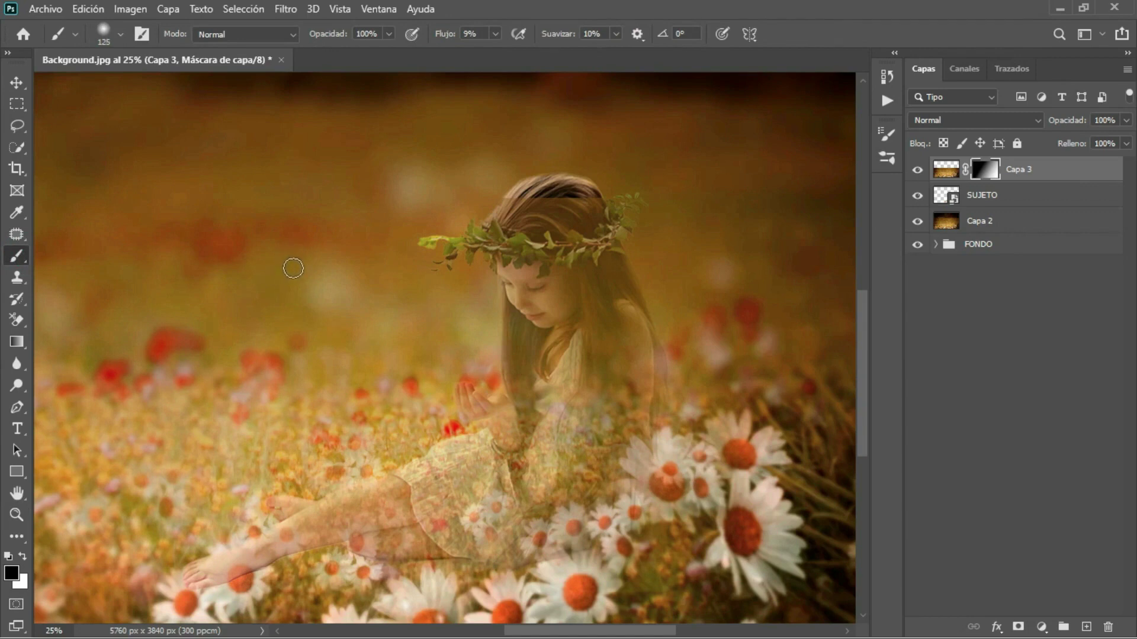
pyautogui.press(']')
pyautogui.press(']')
pyautogui.press(']')
pyautogui.press(']')
pyautogui.click(496, 35)
pyautogui.click(507, 52)
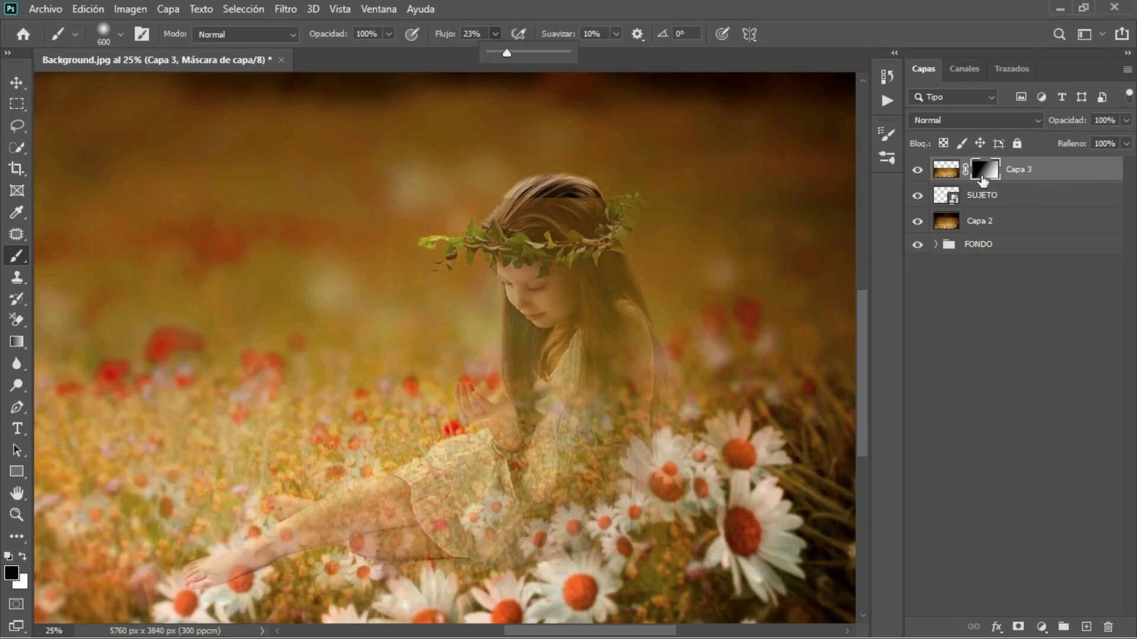
# Step: Paint black on Capa 3's mask to reveal the girl's hair and face, lowering flow to 13%
pyautogui.moveTo(469, 216)
pyautogui.mouseDown()
pyautogui.moveTo(521, 206)
pyautogui.moveTo(491, 225)
pyautogui.moveTo(598, 225)
pyautogui.moveTo(583, 223)
pyautogui.moveTo(523, 287)
pyautogui.moveTo(502, 332)
pyautogui.moveTo(540, 330)
pyautogui.moveTo(609, 279)
pyautogui.moveTo(620, 284)
pyautogui.moveTo(592, 304)
pyautogui.moveTo(586, 327)
pyautogui.moveTo(550, 341)
pyautogui.moveTo(558, 325)
pyautogui.moveTo(482, 355)
pyautogui.moveTo(505, 363)
pyautogui.moveTo(477, 390)
pyautogui.moveTo(507, 380)
pyautogui.moveTo(446, 420)
pyautogui.moveTo(468, 391)
pyautogui.moveTo(419, 418)
pyautogui.moveTo(424, 433)
pyautogui.moveTo(360, 437)
pyautogui.moveTo(330, 457)
pyautogui.moveTo(368, 452)
pyautogui.moveTo(470, 357)
pyautogui.moveTo(457, 267)
pyautogui.moveTo(508, 254)
pyautogui.moveTo(571, 270)
pyautogui.moveTo(574, 237)
pyautogui.moveTo(339, 197)
pyautogui.moveTo(203, 195)
pyautogui.mouseUp()
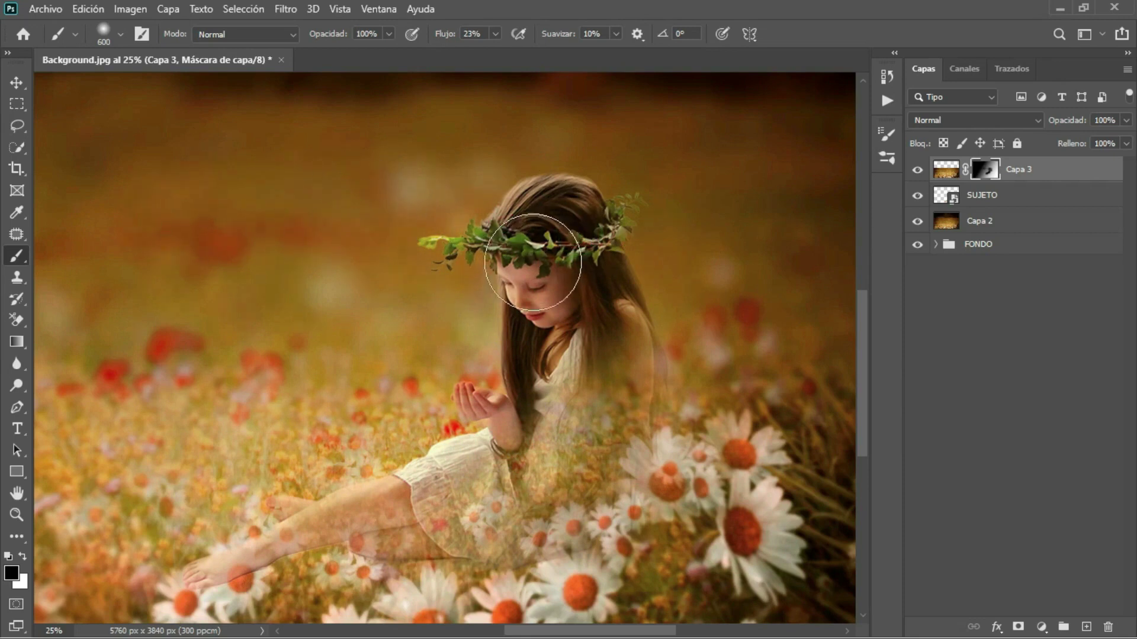
pyautogui.moveTo(619, 294)
pyautogui.mouseDown()
pyautogui.moveTo(619, 304)
pyautogui.moveTo(615, 285)
pyautogui.mouseUp()
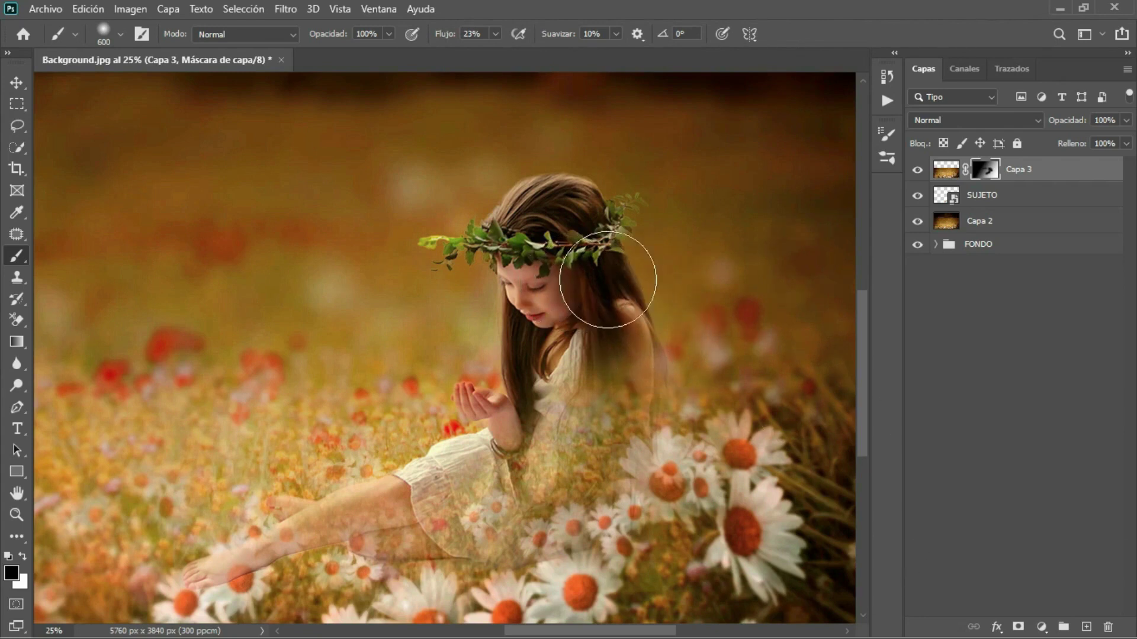
pyautogui.click(495, 34)
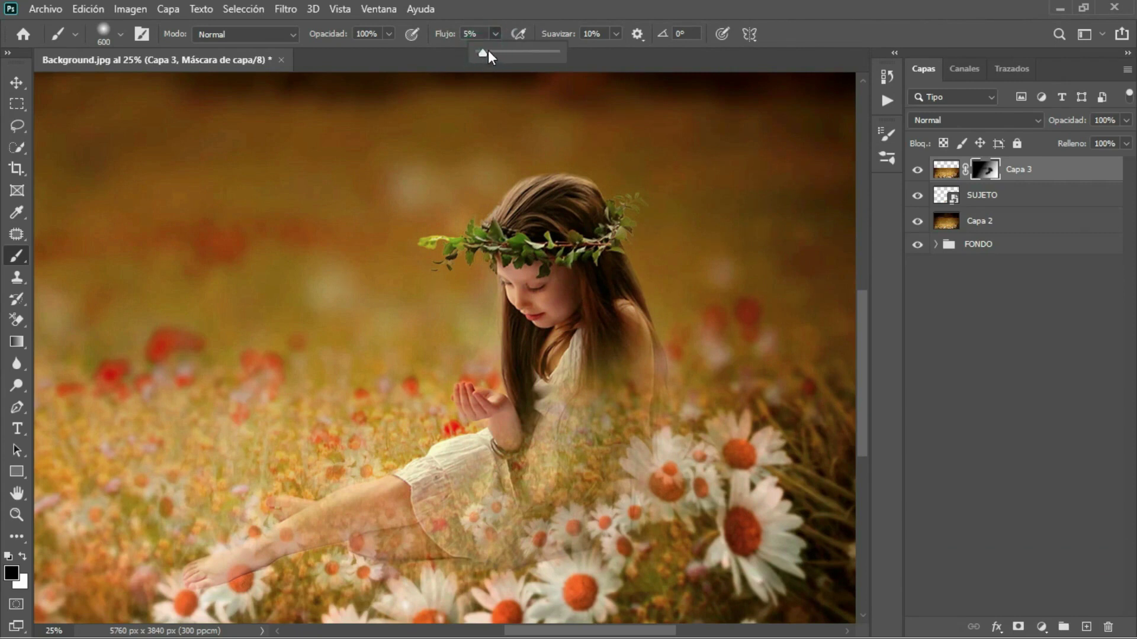
pyautogui.moveTo(489, 51); pyautogui.dragTo(495, 51)
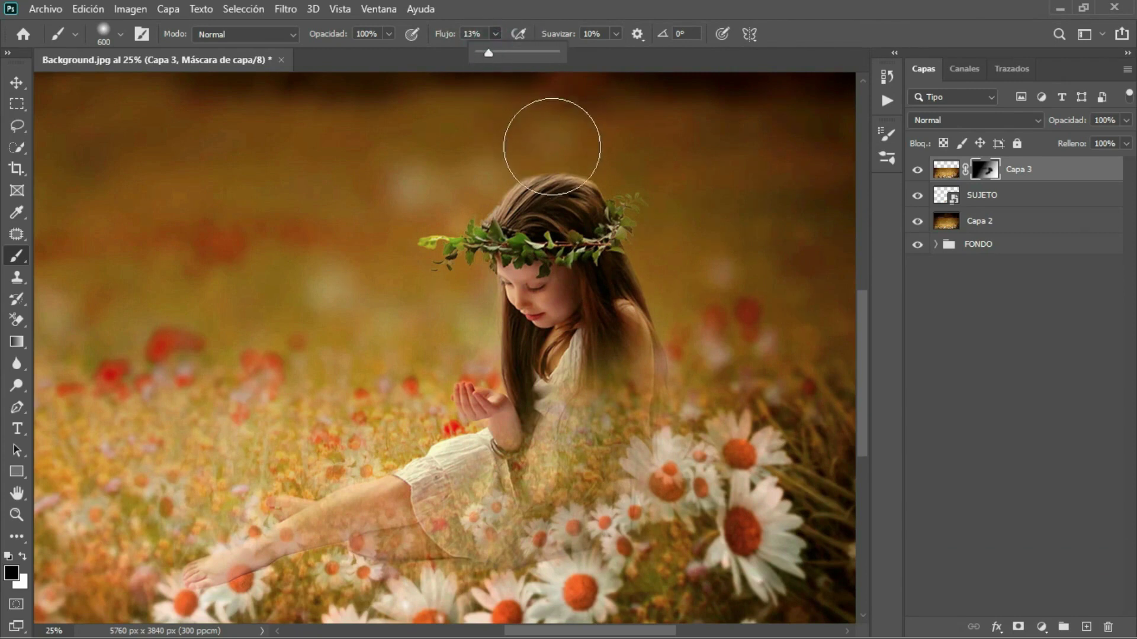
# Step: Zoom closer and paint black on Capa 3's mask over the girl's arm and dress, then shrink the brush
pyautogui.click(21, 512)
pyautogui.click(454, 374)
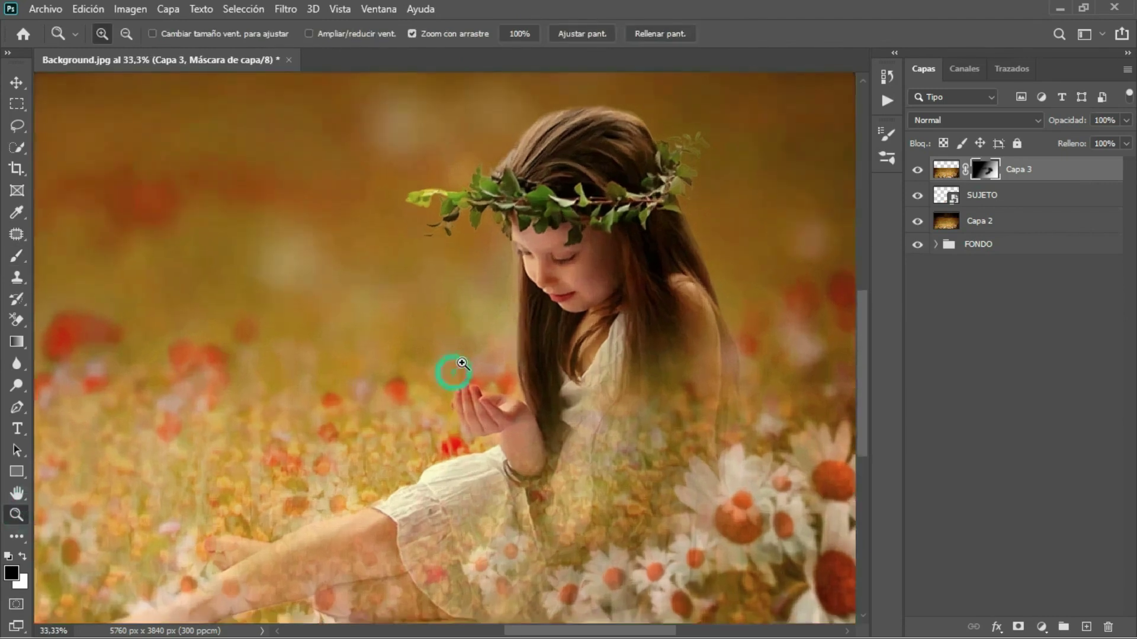
pyautogui.moveTo(498, 349); pyautogui.dragTo(446, 256)
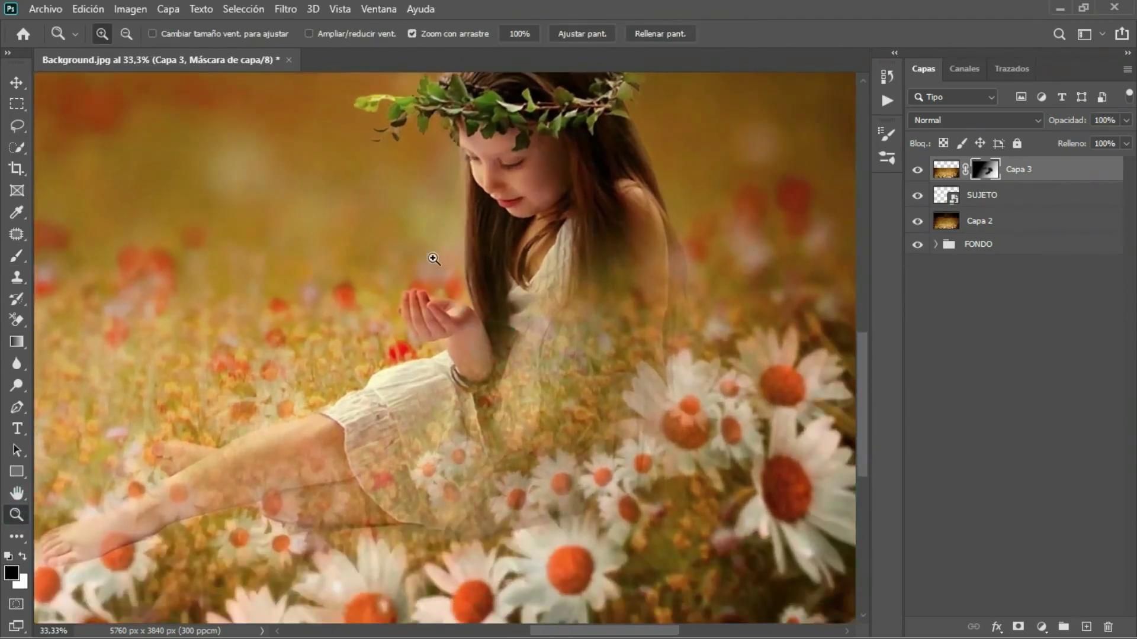
pyautogui.press('b')
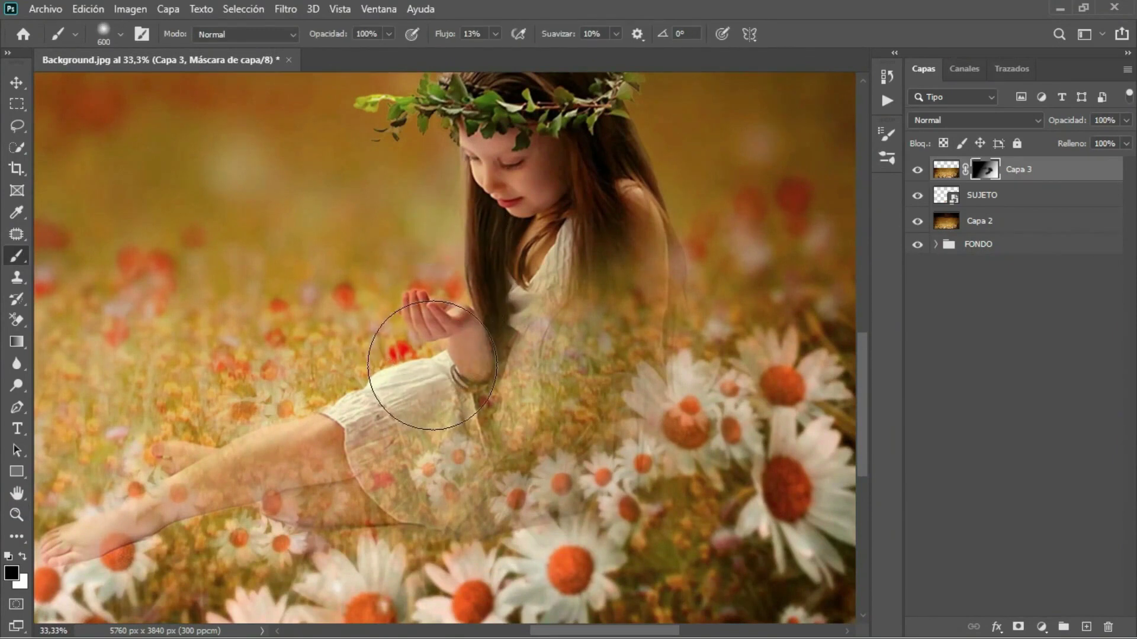
pyautogui.moveTo(436, 376)
pyautogui.mouseDown()
pyautogui.moveTo(627, 259)
pyautogui.moveTo(617, 216)
pyautogui.moveTo(568, 247)
pyautogui.moveTo(428, 393)
pyautogui.mouseUp()
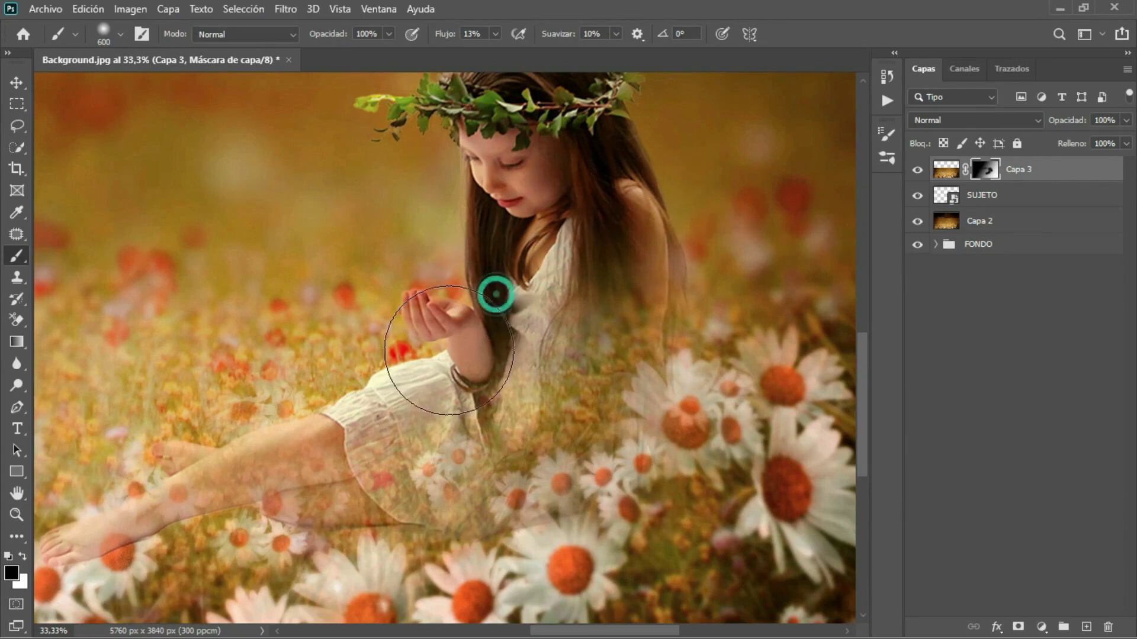
pyautogui.moveTo(368, 400)
pyautogui.mouseDown()
pyautogui.moveTo(219, 409)
pyautogui.moveTo(202, 423)
pyautogui.moveTo(178, 409)
pyautogui.moveTo(225, 412)
pyautogui.mouseUp()
pyautogui.moveTo(299, 412)
pyautogui.mouseDown()
pyautogui.moveTo(396, 419)
pyautogui.moveTo(456, 292)
pyautogui.moveTo(473, 300)
pyautogui.mouseUp()
pyautogui.press('[')
pyautogui.press('[')
pyautogui.press('[')
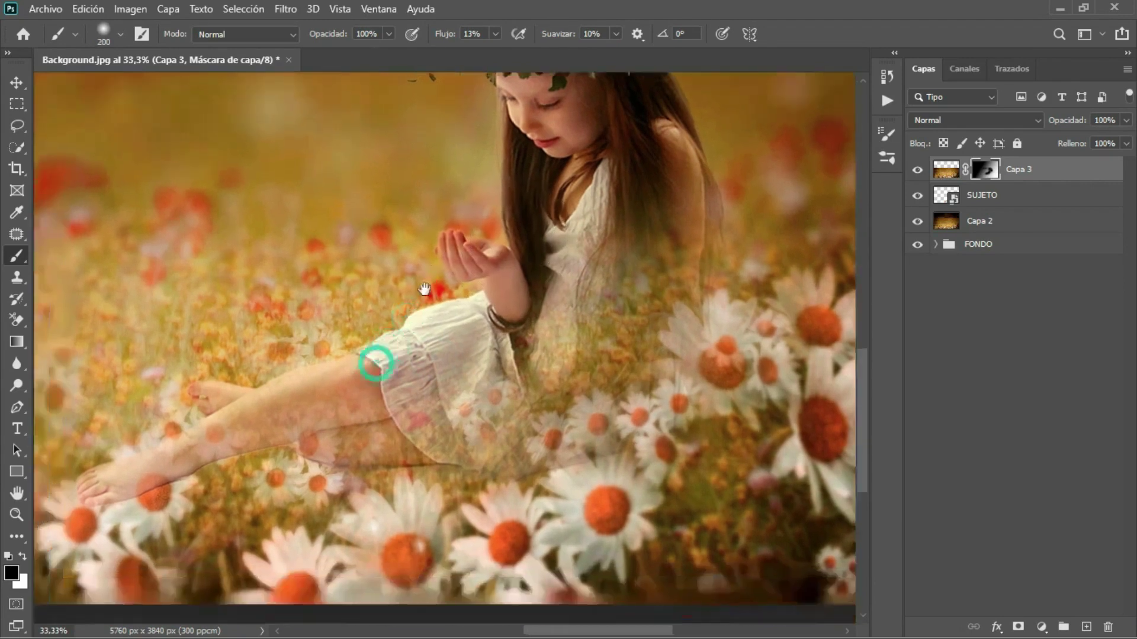
pyautogui.moveTo(376, 362); pyautogui.dragTo(494, 237)
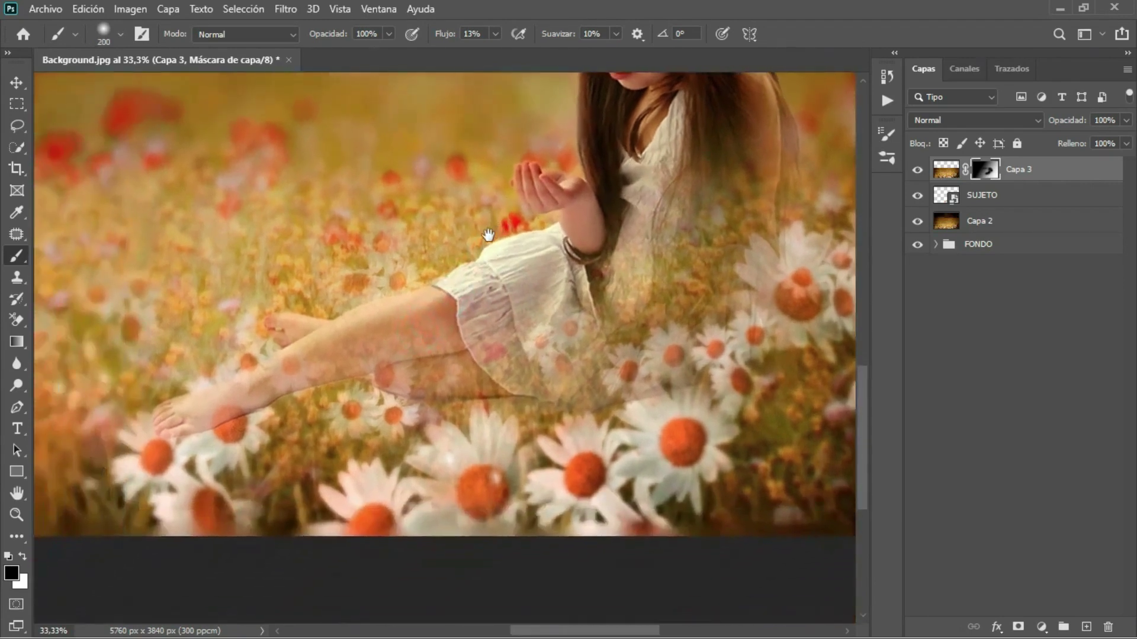
# Step: Switch to white and paint the daisies back in along the foot and across the lower area
pyautogui.click(23, 556)
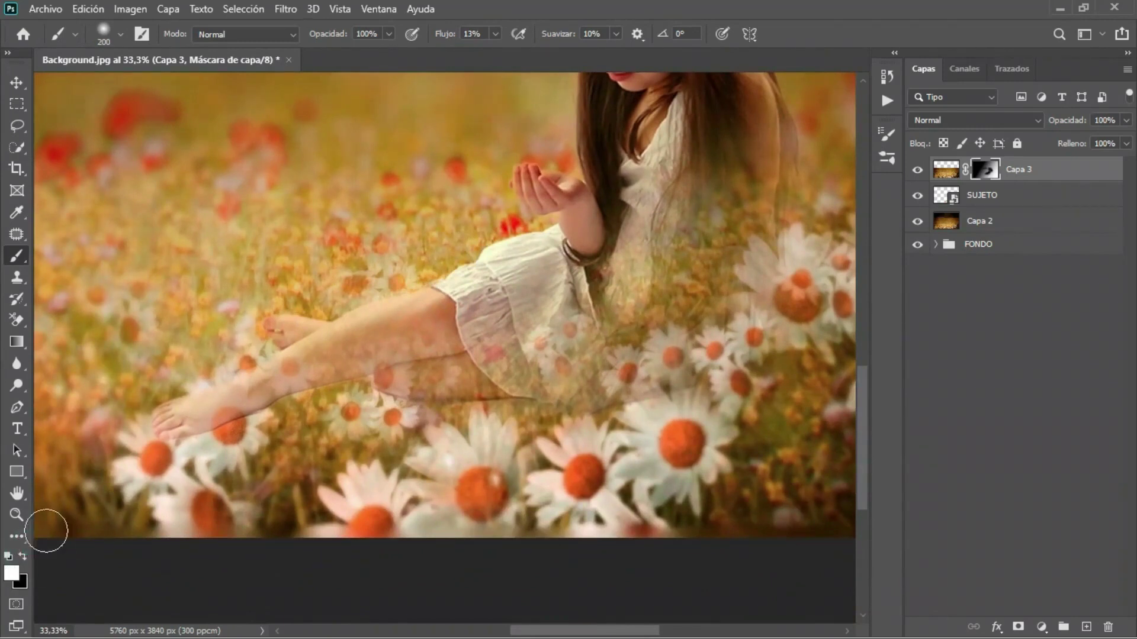
pyautogui.moveTo(168, 450)
pyautogui.mouseDown()
pyautogui.moveTo(286, 400)
pyautogui.moveTo(343, 393)
pyautogui.moveTo(456, 406)
pyautogui.moveTo(453, 389)
pyautogui.moveTo(457, 406)
pyautogui.moveTo(490, 406)
pyautogui.moveTo(497, 393)
pyautogui.moveTo(482, 398)
pyautogui.moveTo(617, 394)
pyautogui.moveTo(599, 411)
pyautogui.moveTo(615, 413)
pyautogui.mouseUp()
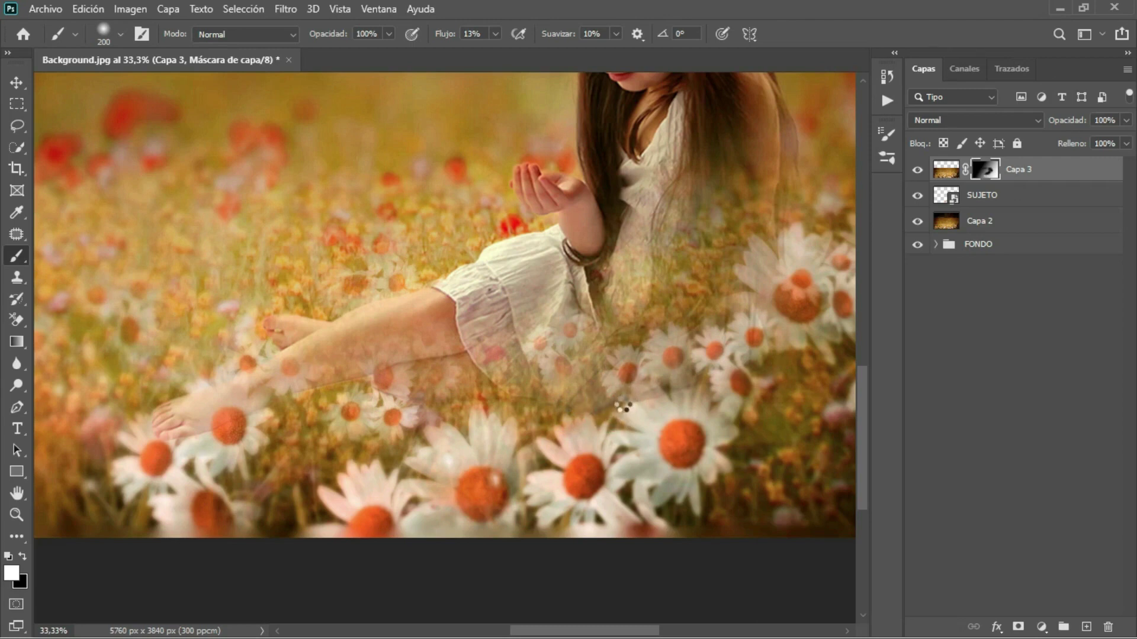
pyautogui.moveTo(654, 393); pyautogui.dragTo(644, 397)
pyautogui.moveTo(656, 398); pyautogui.dragTo(695, 393)
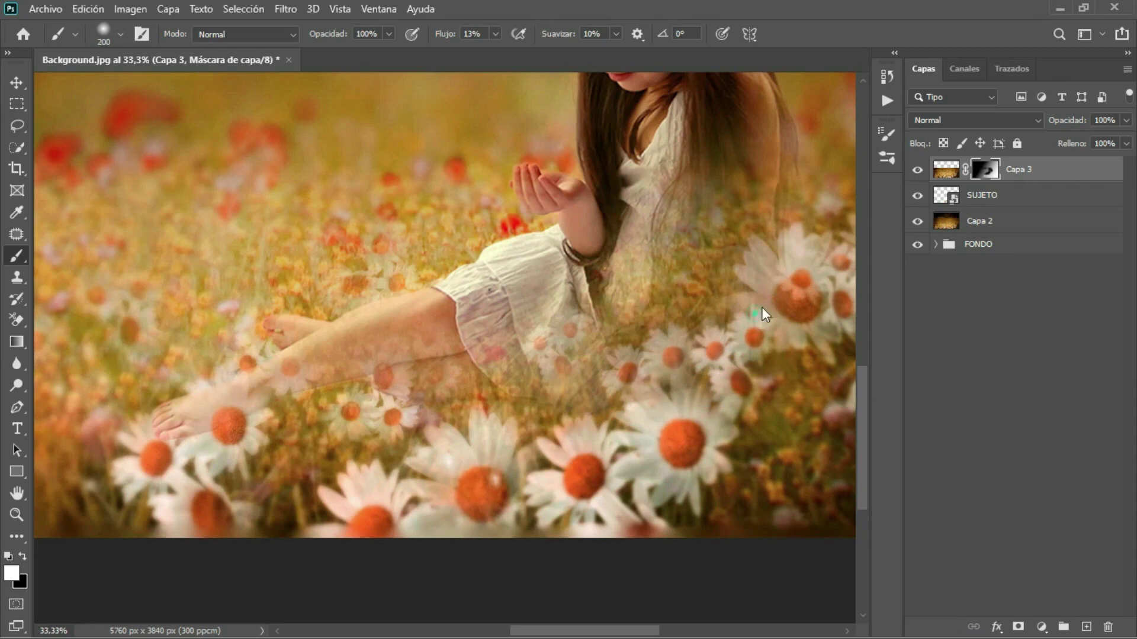
pyautogui.moveTo(754, 314)
pyautogui.mouseDown()
pyautogui.moveTo(754, 338)
pyautogui.moveTo(710, 379)
pyautogui.moveTo(581, 412)
pyautogui.mouseUp()
pyautogui.moveTo(484, 396); pyautogui.dragTo(467, 398)
pyautogui.moveTo(439, 401)
pyautogui.mouseDown()
pyautogui.moveTo(330, 386)
pyautogui.moveTo(357, 389)
pyautogui.moveTo(292, 393)
pyautogui.moveTo(257, 422)
pyautogui.moveTo(152, 452)
pyautogui.moveTo(255, 431)
pyautogui.mouseUp()
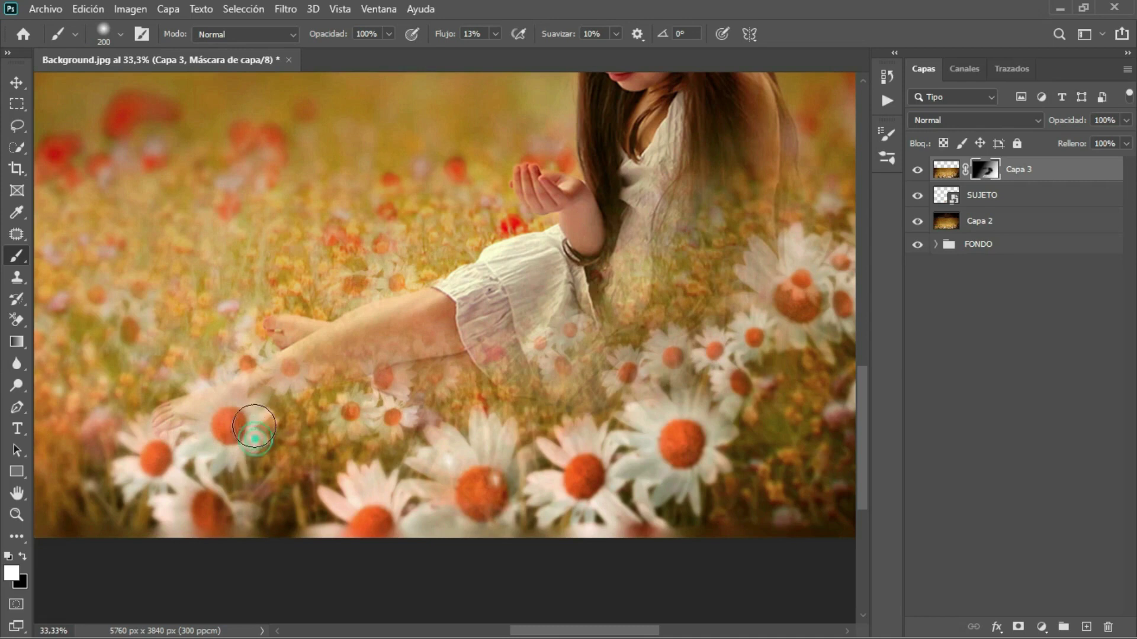
# Step: With a slightly smaller black brush, clean the flower overlay off the girl's leg
pyautogui.click(23, 557)
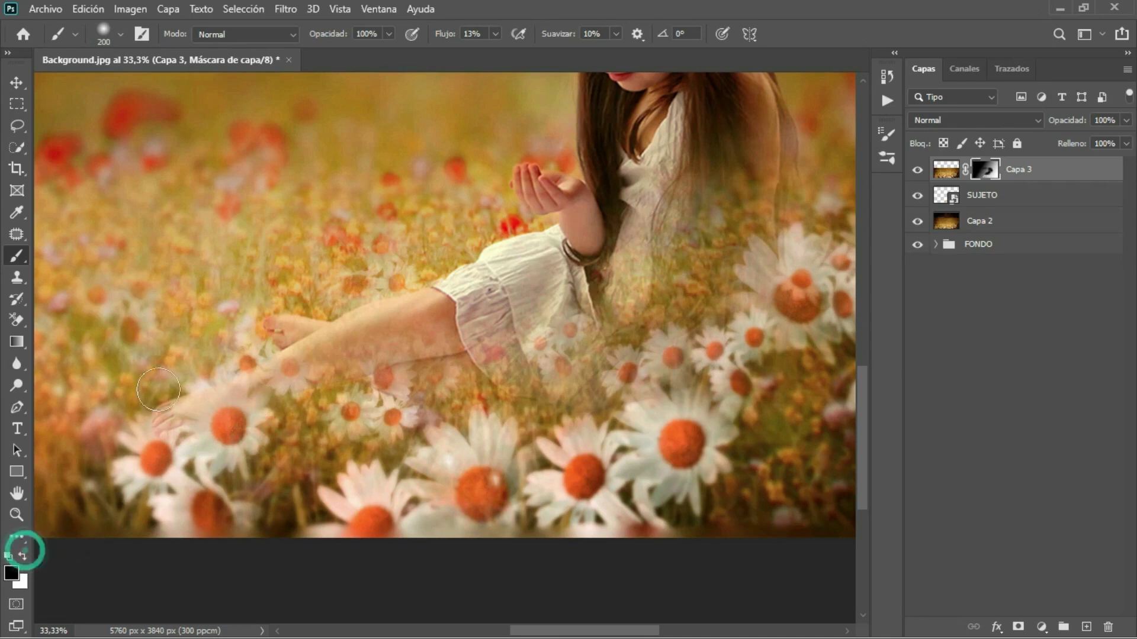
pyautogui.press('[')
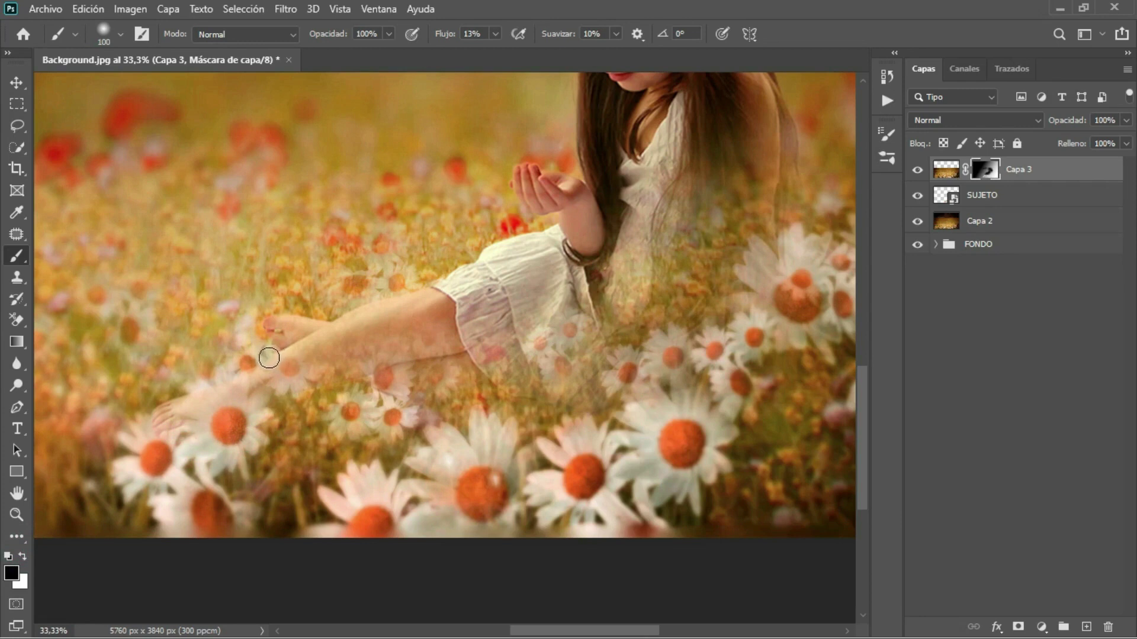
pyautogui.click(251, 372)
pyautogui.click(271, 360)
pyautogui.moveTo(221, 382); pyautogui.dragTo(206, 381)
pyautogui.click(200, 385)
pyautogui.click(236, 366)
pyautogui.click(223, 376)
# Step: Paint white to bring back the daisy by the girl's foot
pyautogui.click(24, 554)
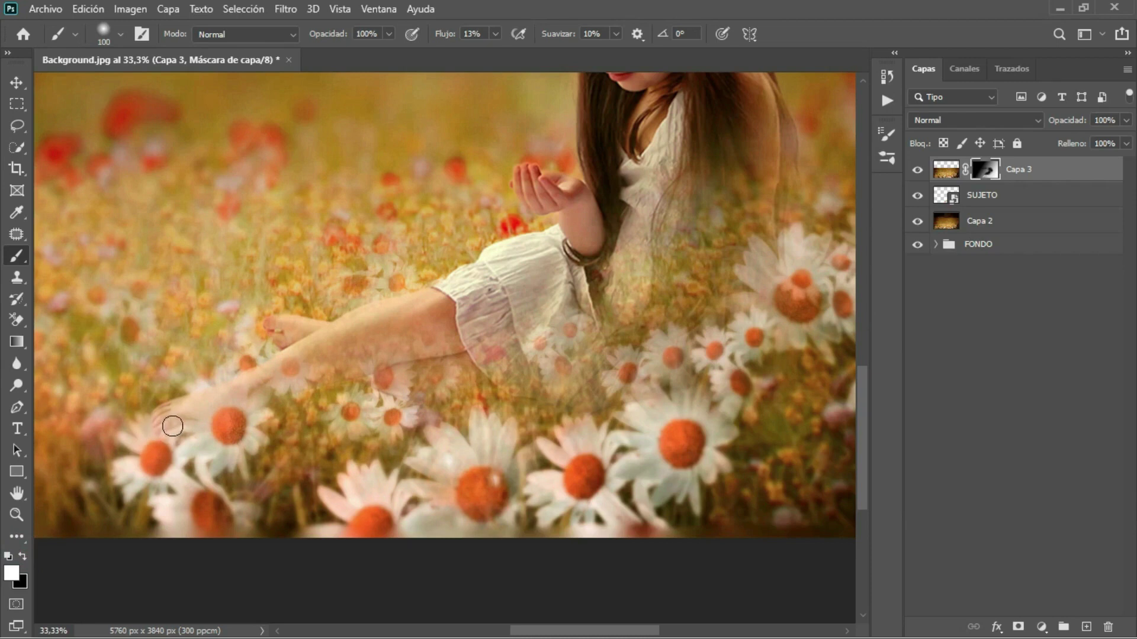
pyautogui.click(165, 433)
pyautogui.click(155, 432)
pyautogui.moveTo(432, 420); pyautogui.dragTo(314, 472)
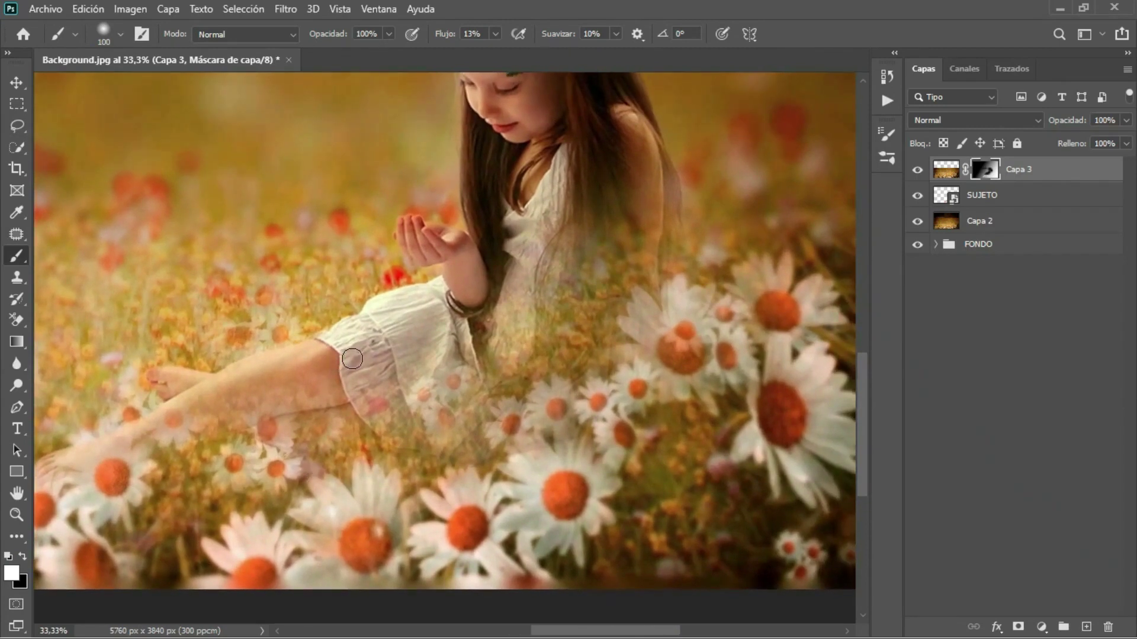
# Step: With a larger black brush, clear the overlay from the girl's dress, foot and arm
pyautogui.click(24, 556)
pyautogui.press(']')
pyautogui.press(']')
pyautogui.press(']')
pyautogui.press(']')
pyautogui.press(']')
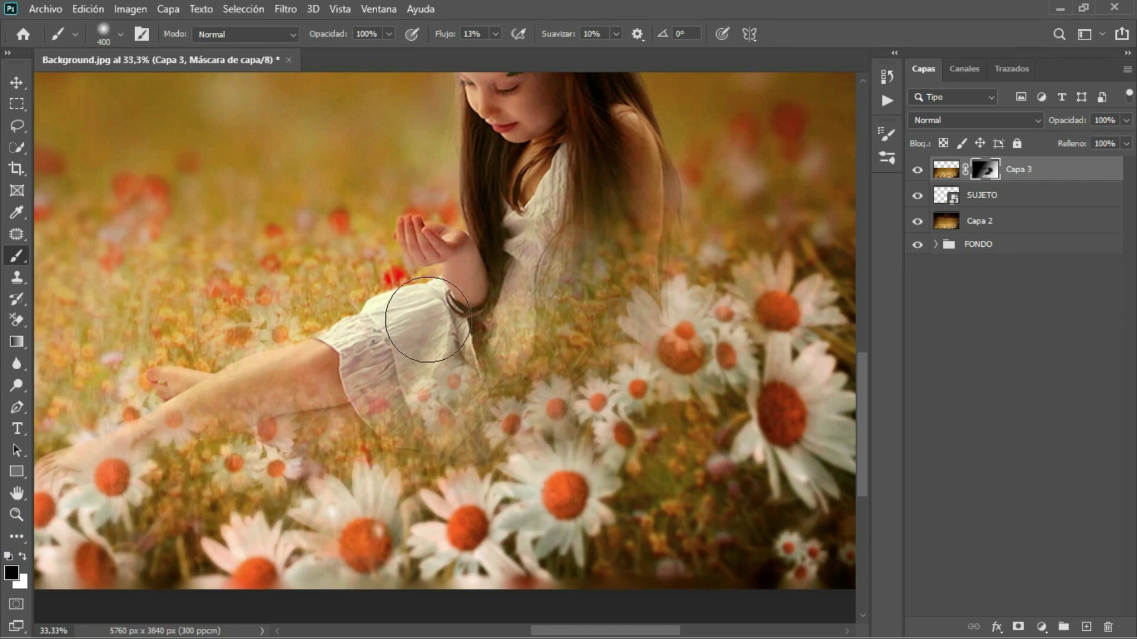
pyautogui.moveTo(413, 335)
pyautogui.mouseDown()
pyautogui.moveTo(290, 369)
pyautogui.moveTo(317, 368)
pyautogui.moveTo(220, 375)
pyautogui.mouseUp()
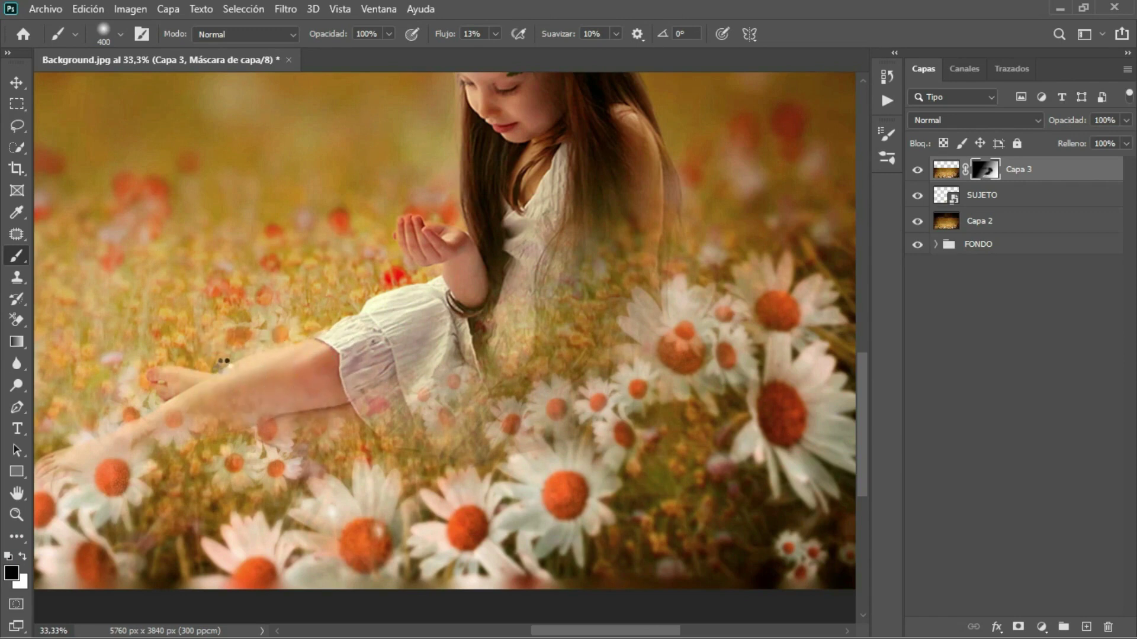
pyautogui.moveTo(231, 364); pyautogui.dragTo(158, 375)
pyautogui.moveTo(531, 284); pyautogui.dragTo(444, 386)
pyautogui.moveTo(503, 331)
pyautogui.mouseDown()
pyautogui.moveTo(502, 350)
pyautogui.moveTo(463, 393)
pyautogui.mouseUp()
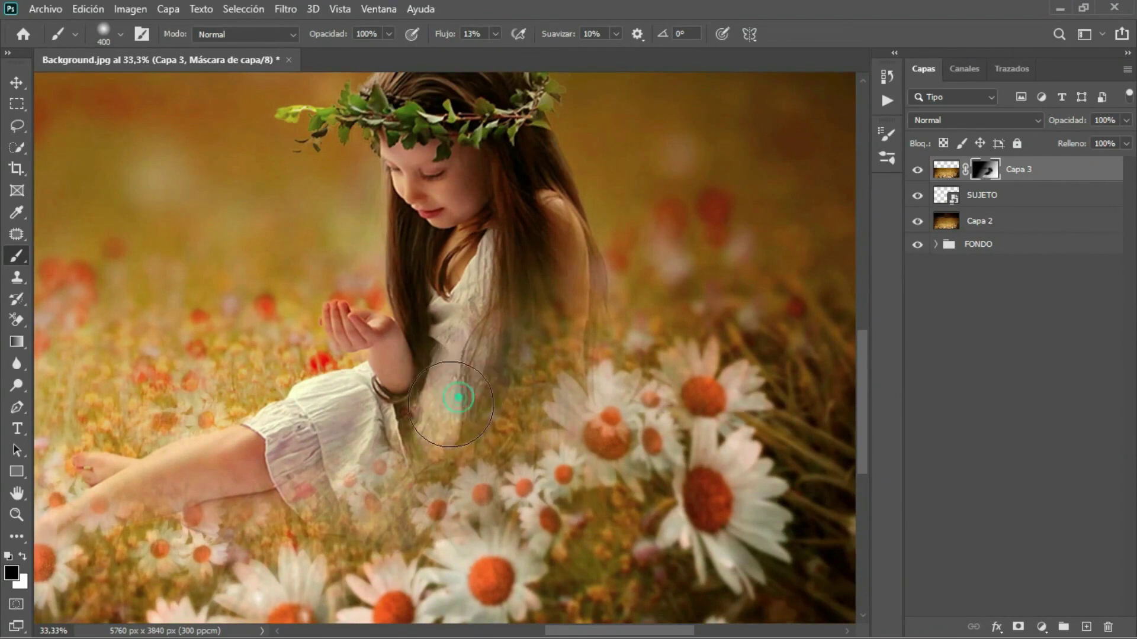
pyautogui.moveTo(463, 392)
pyautogui.mouseDown()
pyautogui.moveTo(391, 432)
pyautogui.moveTo(562, 287)
pyautogui.moveTo(540, 299)
pyautogui.moveTo(487, 362)
pyautogui.moveTo(563, 330)
pyautogui.moveTo(591, 287)
pyautogui.mouseUp()
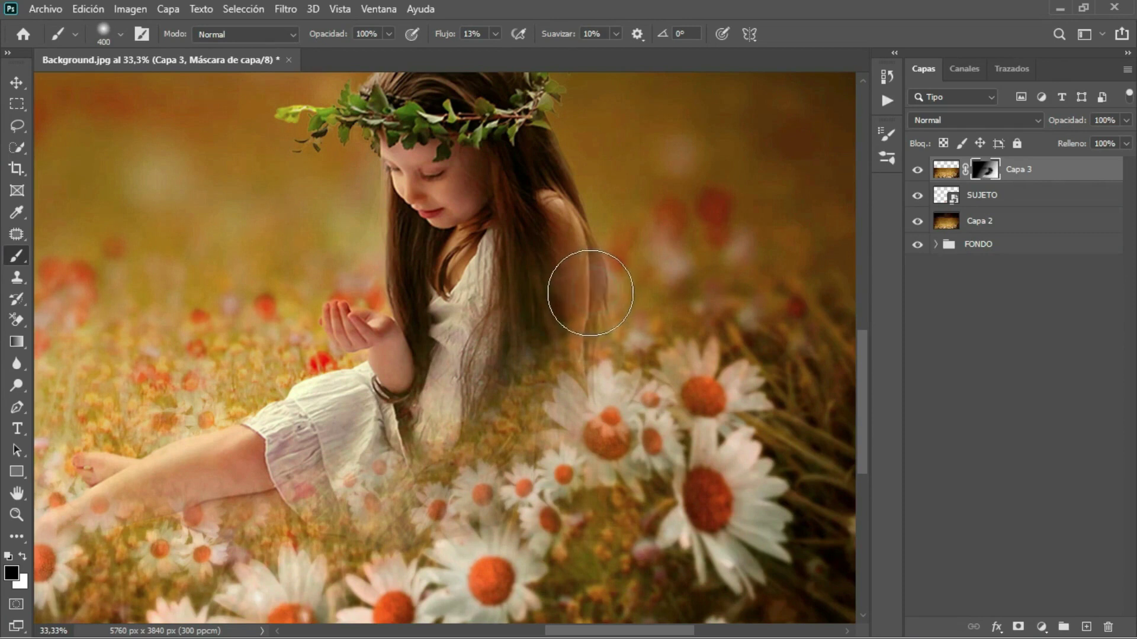
# Step: Restore the daisies beside and below the dress in white, fit the image, and select Capa 3 and SUJETO
pyautogui.click(23, 556)
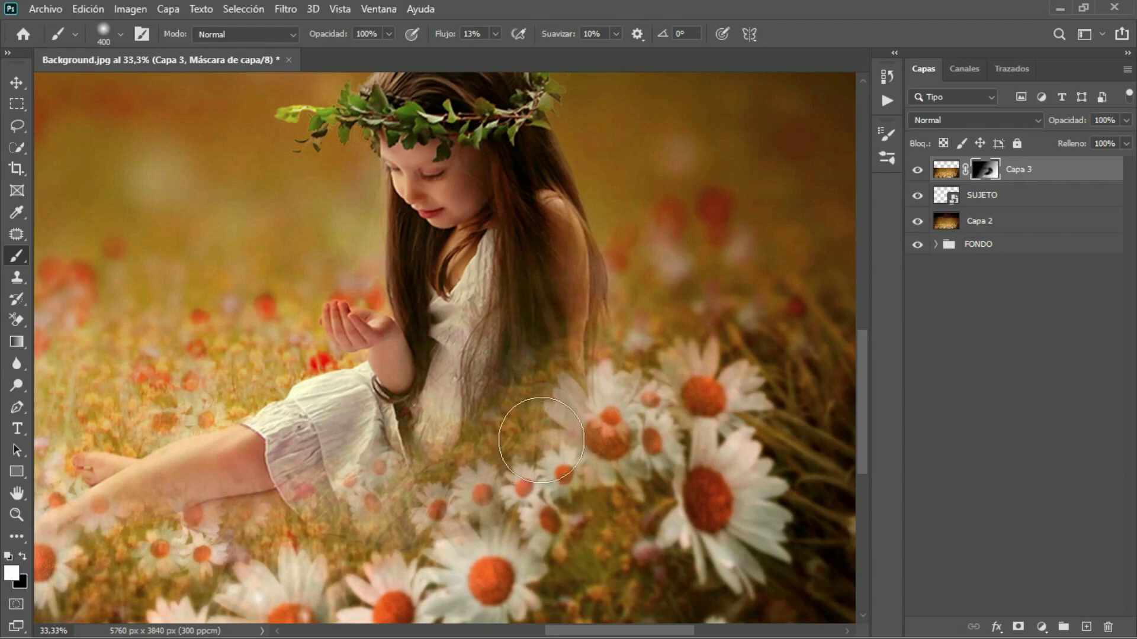
pyautogui.moveTo(543, 440)
pyautogui.mouseDown()
pyautogui.moveTo(585, 411)
pyautogui.moveTo(544, 437)
pyautogui.moveTo(493, 515)
pyautogui.moveTo(450, 529)
pyautogui.moveTo(487, 520)
pyautogui.mouseUp()
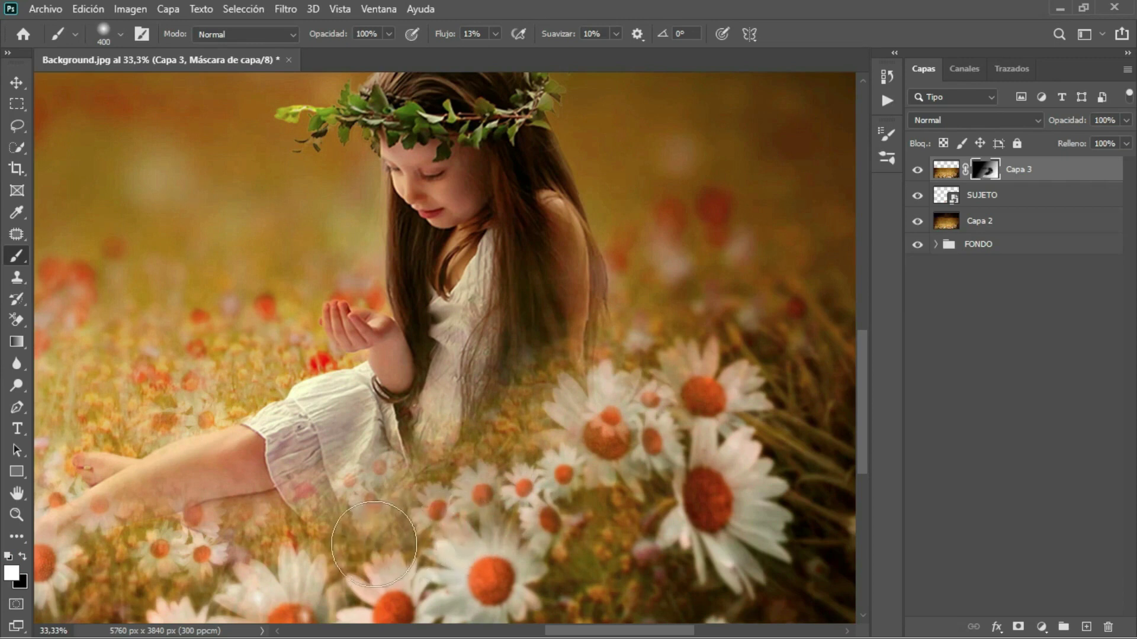
pyautogui.moveTo(388, 530); pyautogui.dragTo(290, 568)
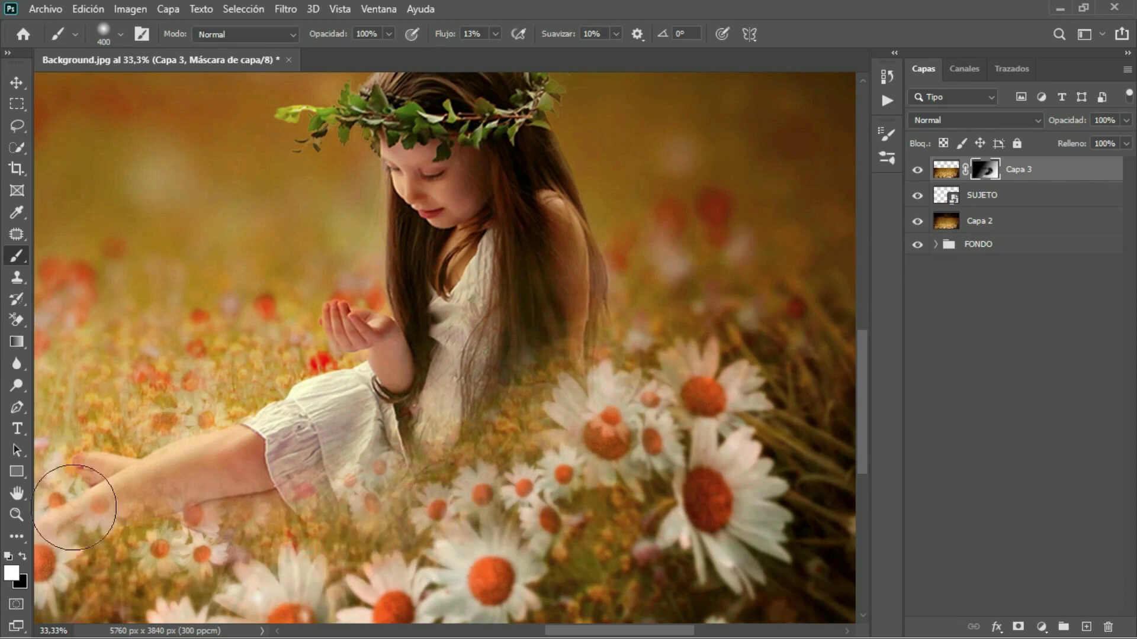
pyautogui.click(16, 517)
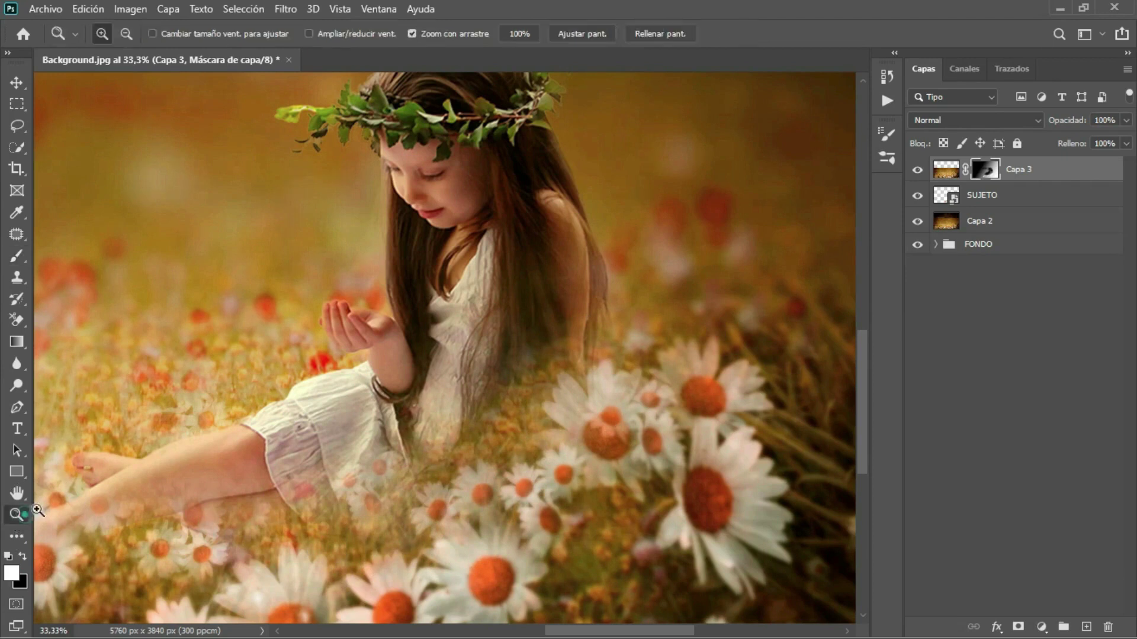
pyautogui.click(589, 34)
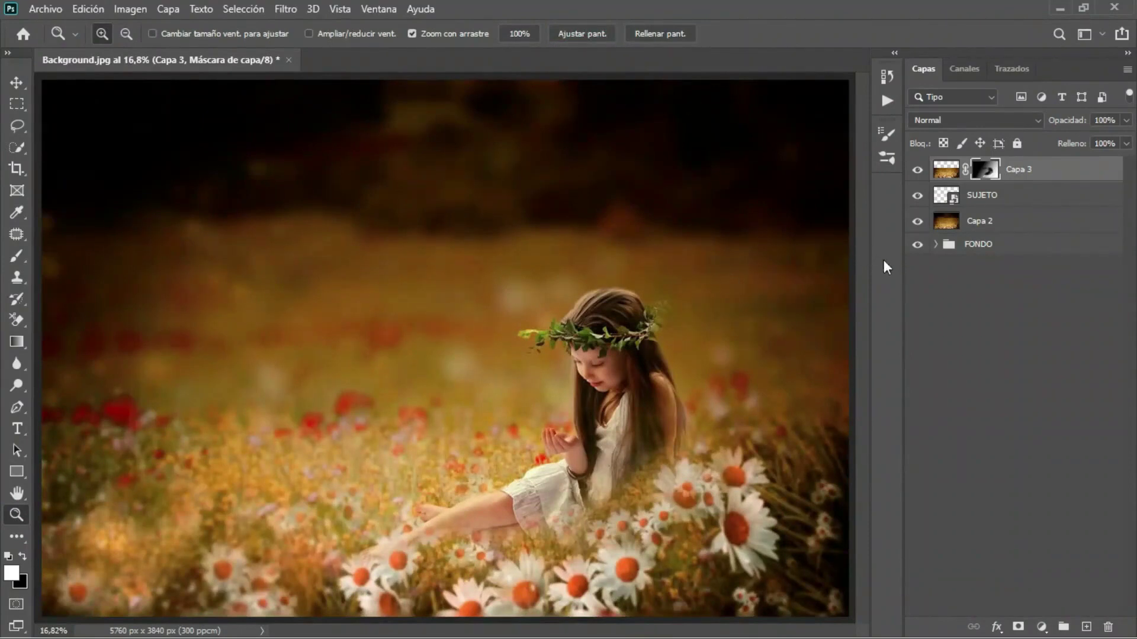
pyautogui.keyDown('shift'); pyautogui.click(1027, 202); pyautogui.keyUp('shift')
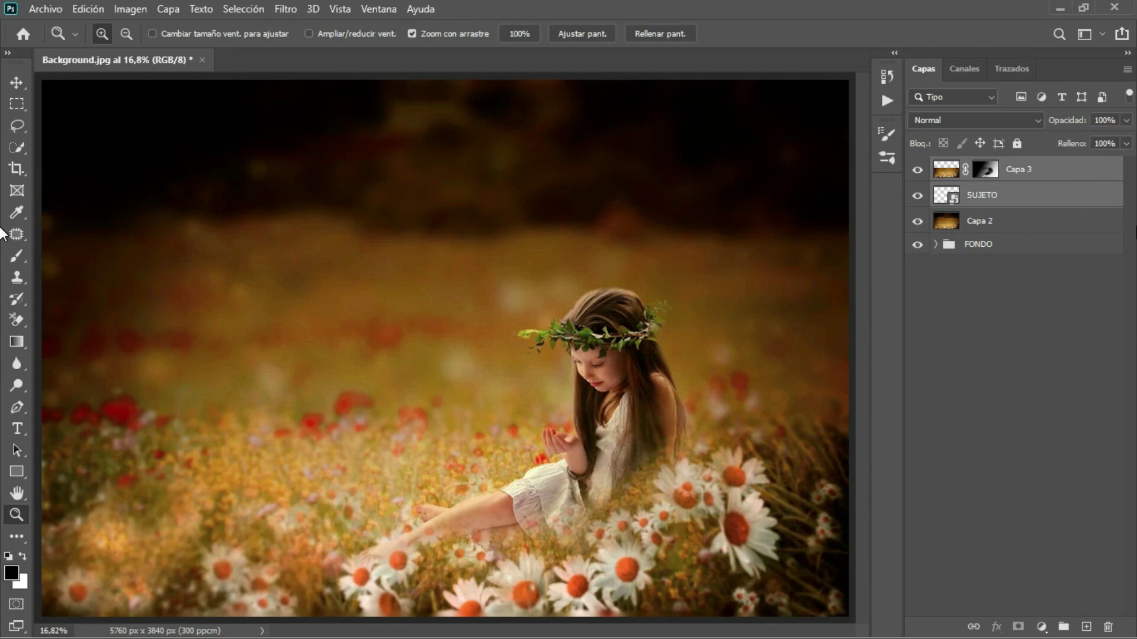
# Step: Group Capa 3 and SUJETO into a group named SUJETO
pyautogui.rightClick(1048, 180)
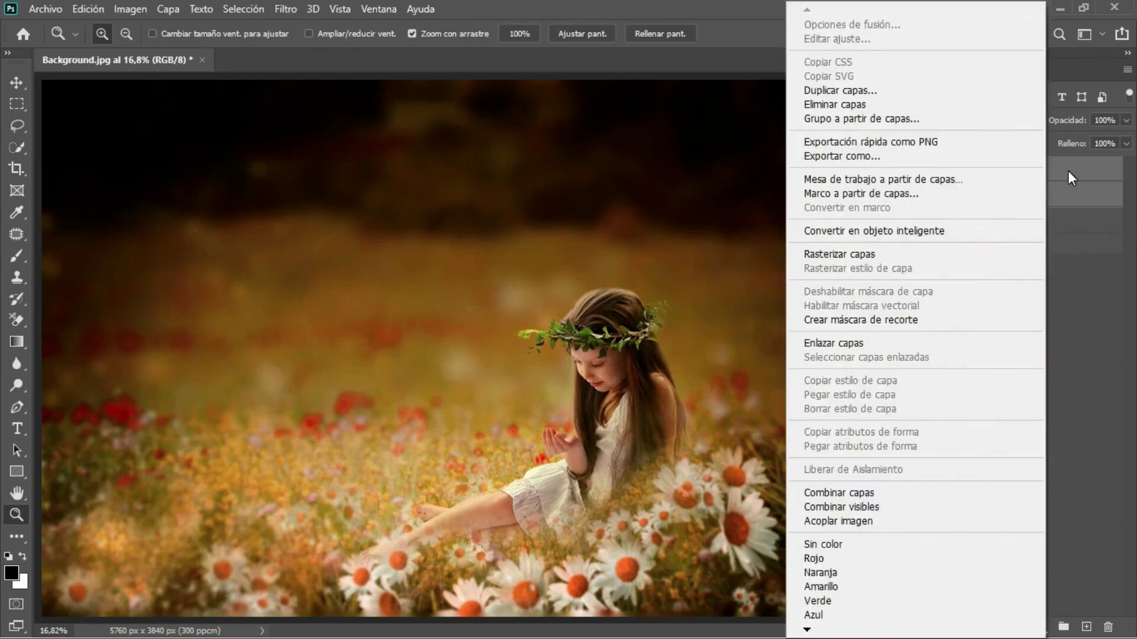
pyautogui.click(1068, 170)
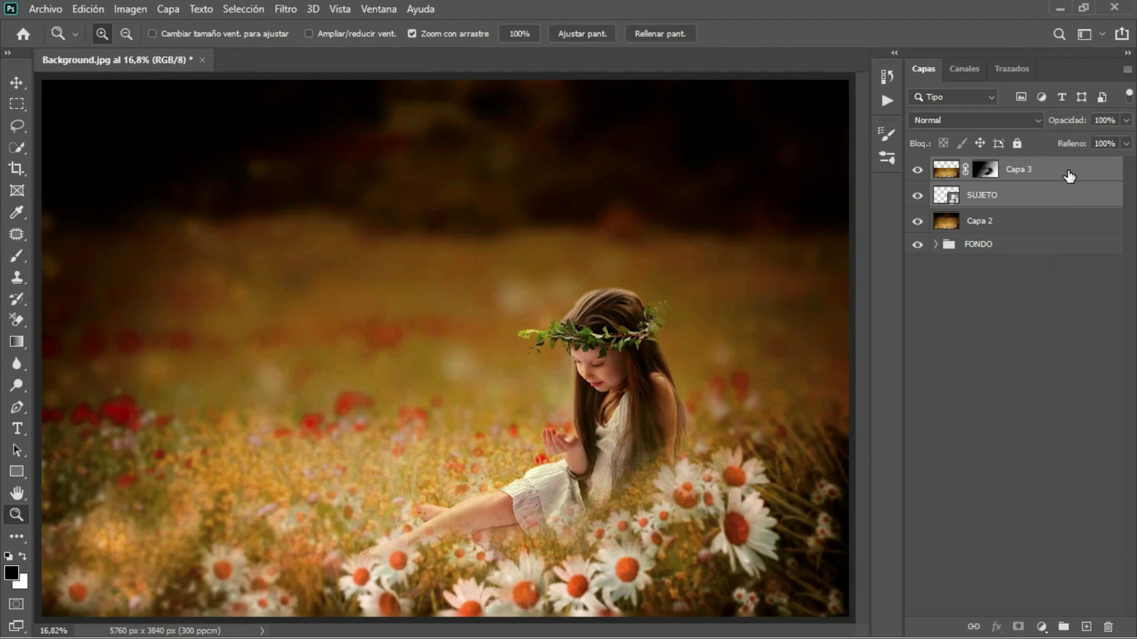
pyautogui.hotkey('ctrl', 'g')
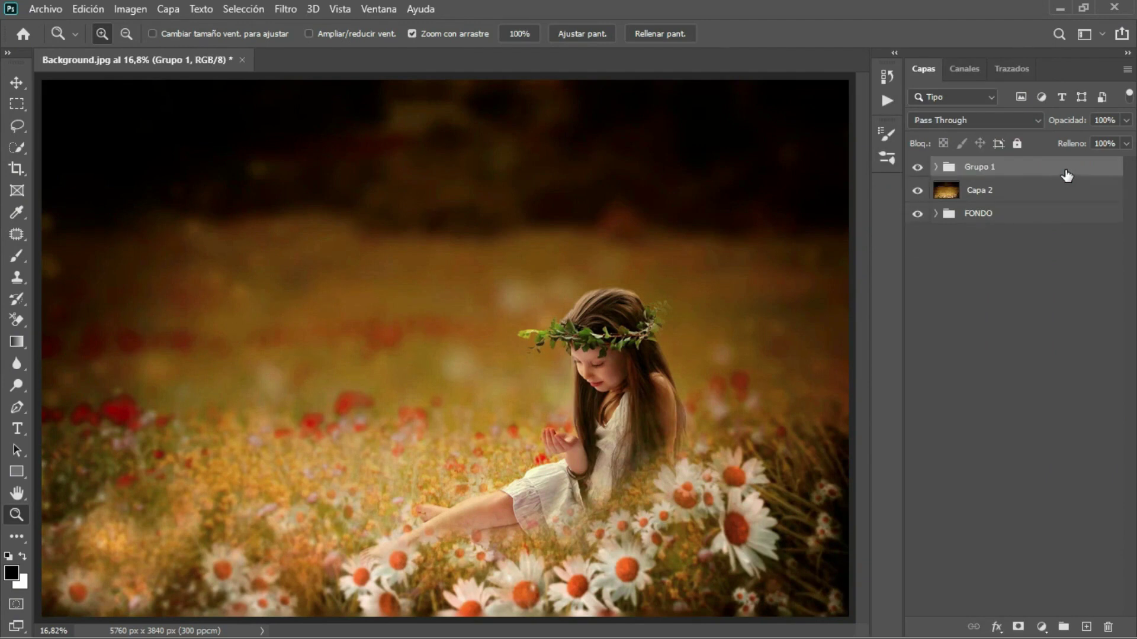
pyautogui.doubleClick(967, 171)
pyautogui.write('SUJETO')
pyautogui.click(1041, 167)
# Step: Delete the Capa 2 layer and confirm
pyautogui.click(1029, 193)
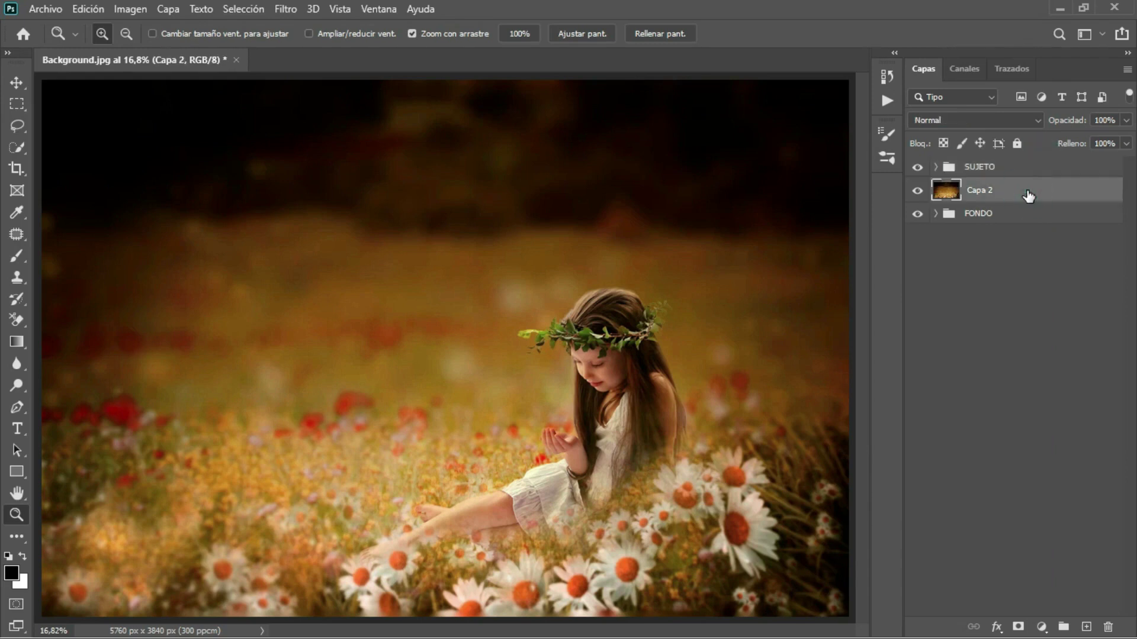
pyautogui.rightClick(1028, 195)
pyautogui.click(788, 104)
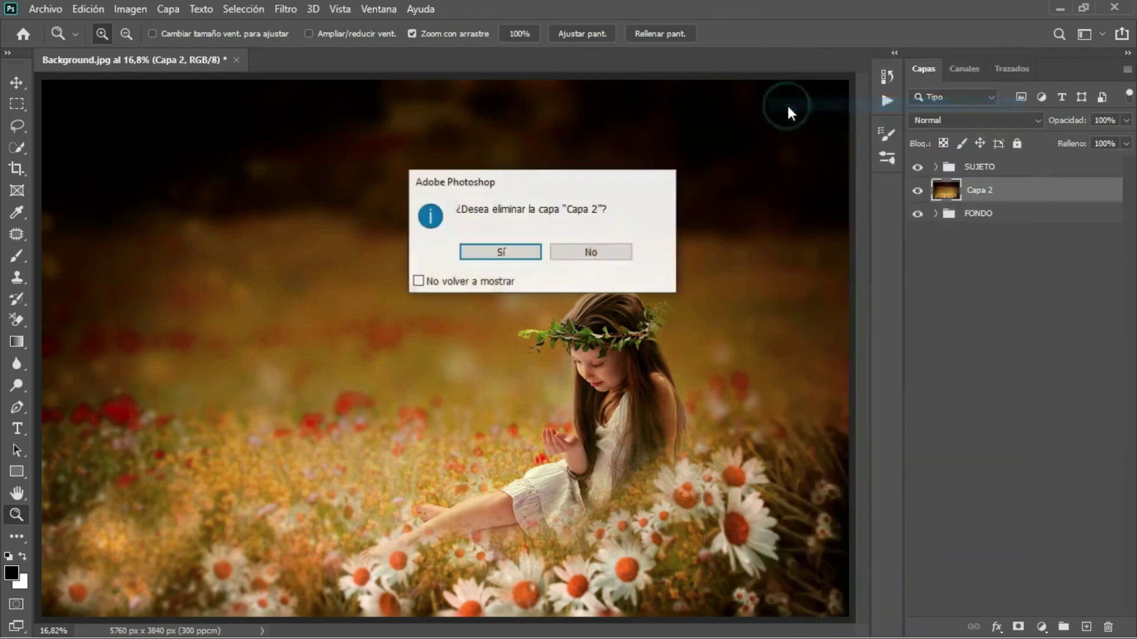
pyautogui.click(521, 251)
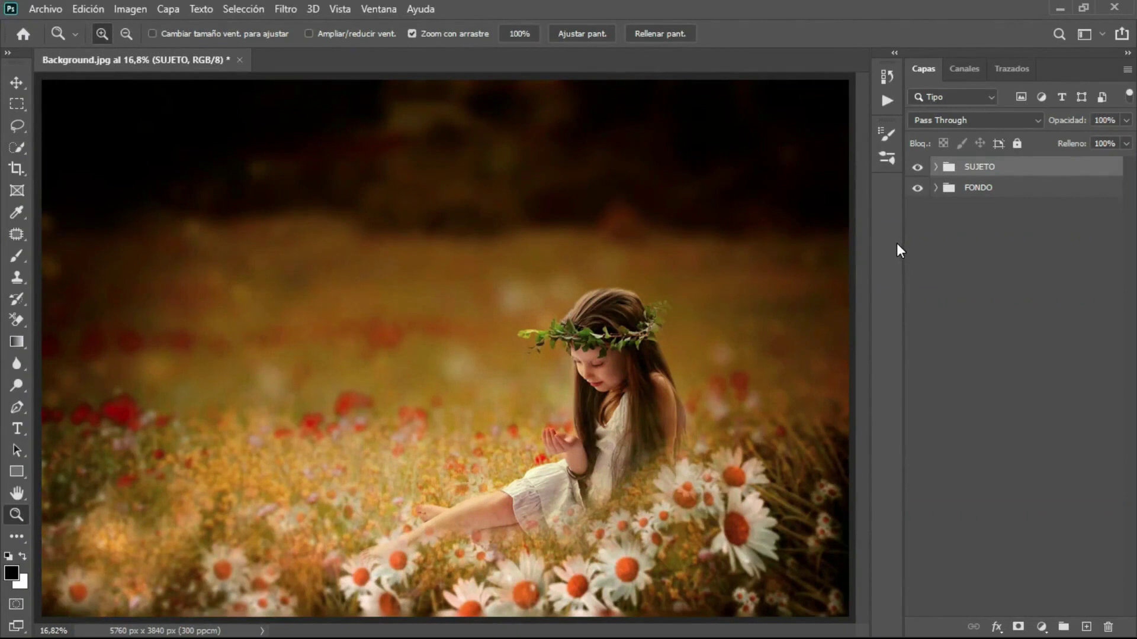
# Step: Place the HADA BRILLANTE image embedded, enlarge it about double, and position it over the girl
pyautogui.click(47, 9)
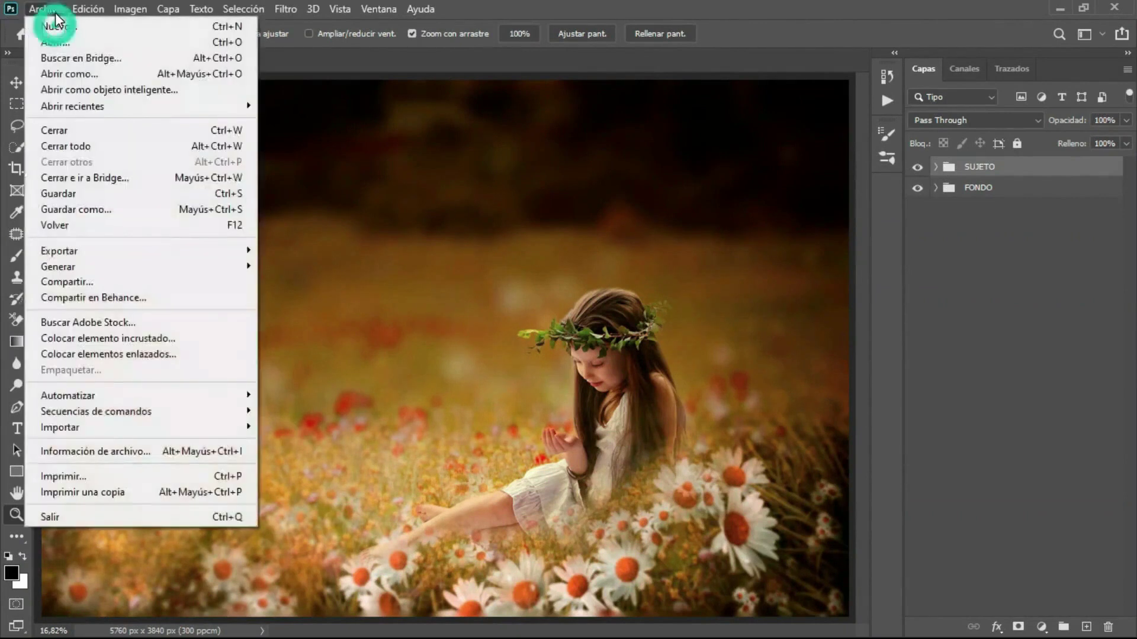
pyautogui.click(126, 338)
pyautogui.doubleClick(410, 157)
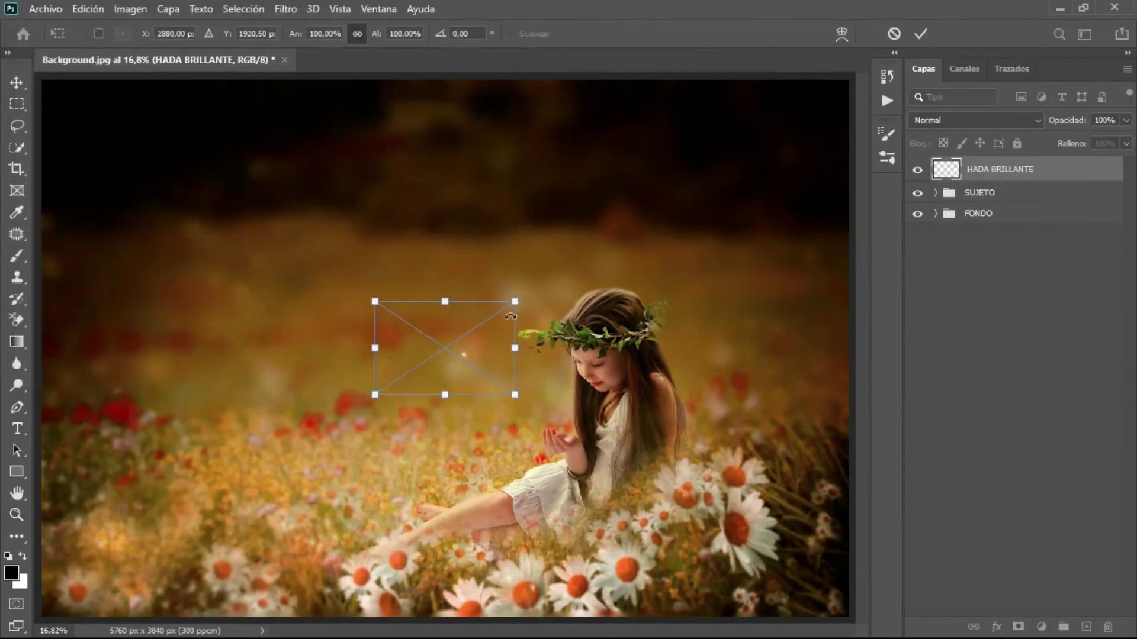
pyautogui.moveTo(515, 302); pyautogui.dragTo(680, 190)
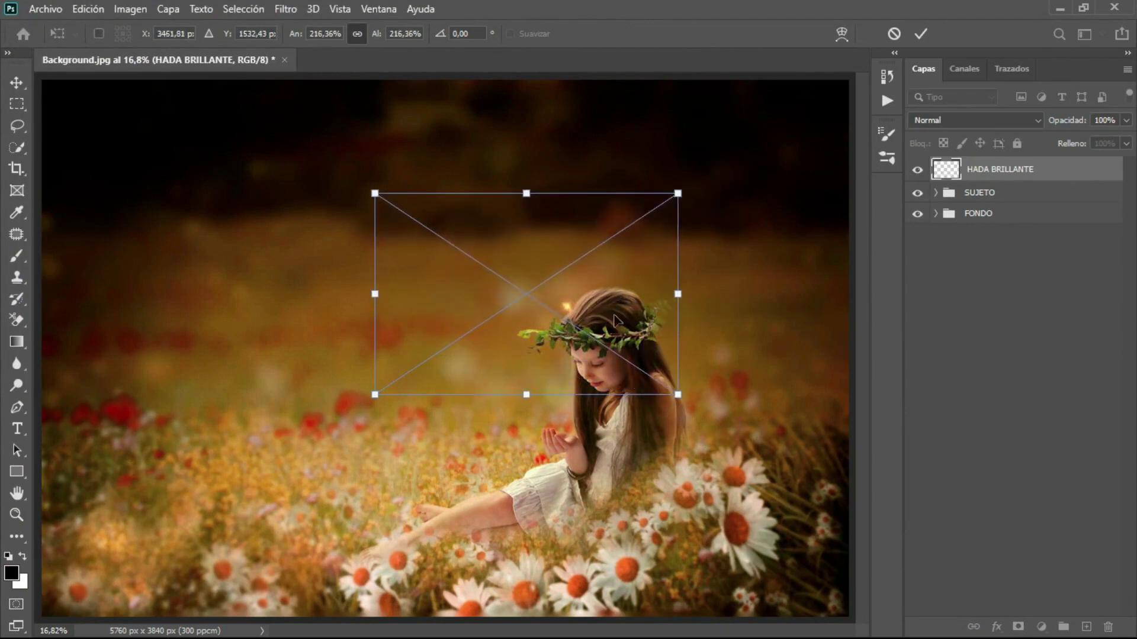
pyautogui.moveTo(592, 332); pyautogui.dragTo(591, 450)
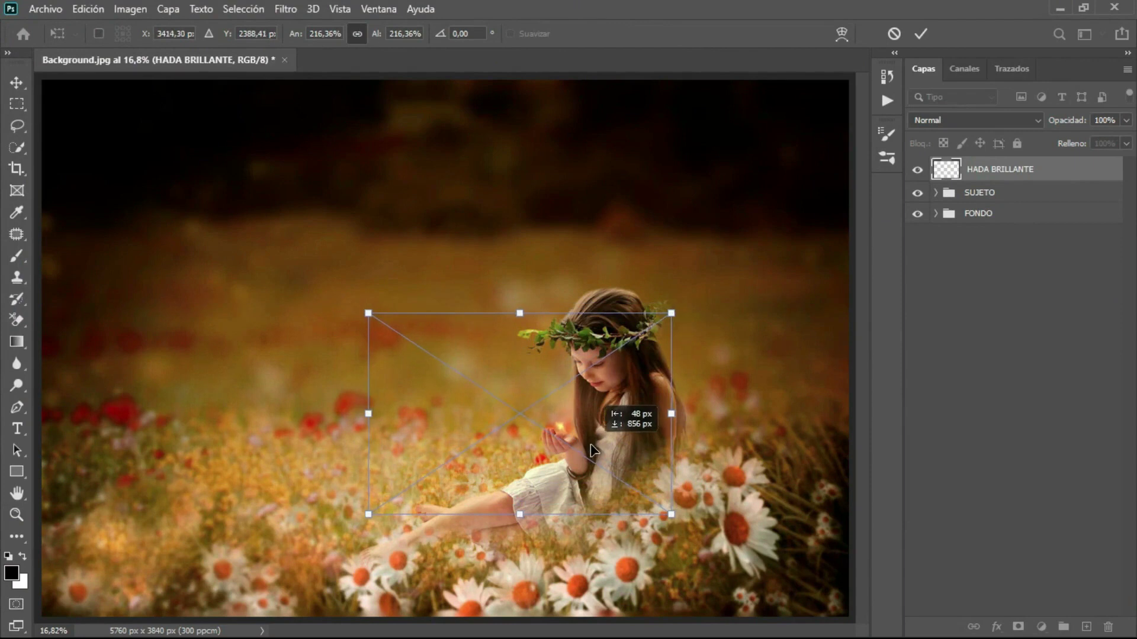
pyautogui.press('z')
pyautogui.click(919, 34)
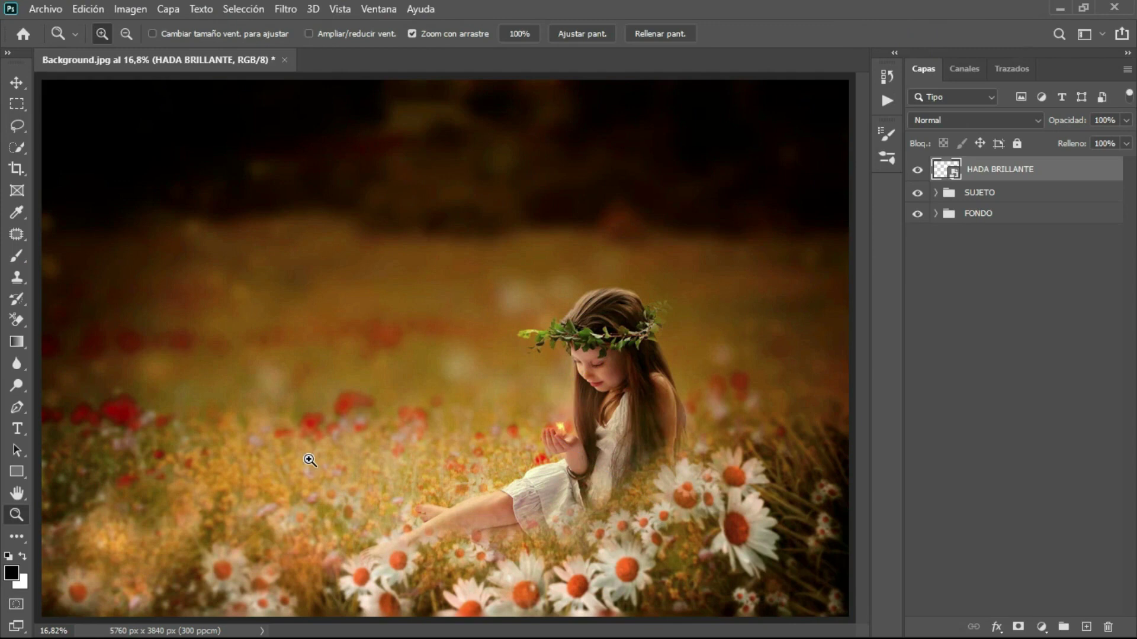
# Step: Zoom in and centre the view on the girl and fairy, then return to the Move tool
pyautogui.click(309, 460)
pyautogui.click(310, 460)
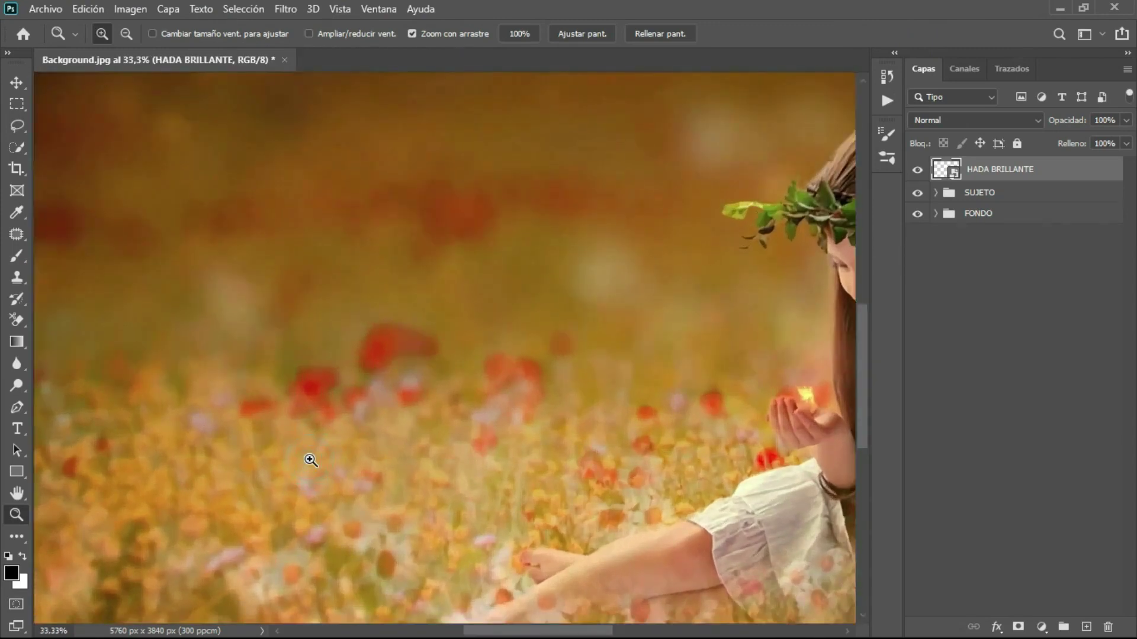
pyautogui.click(310, 460)
pyautogui.moveTo(507, 424); pyautogui.dragTo(56, 369)
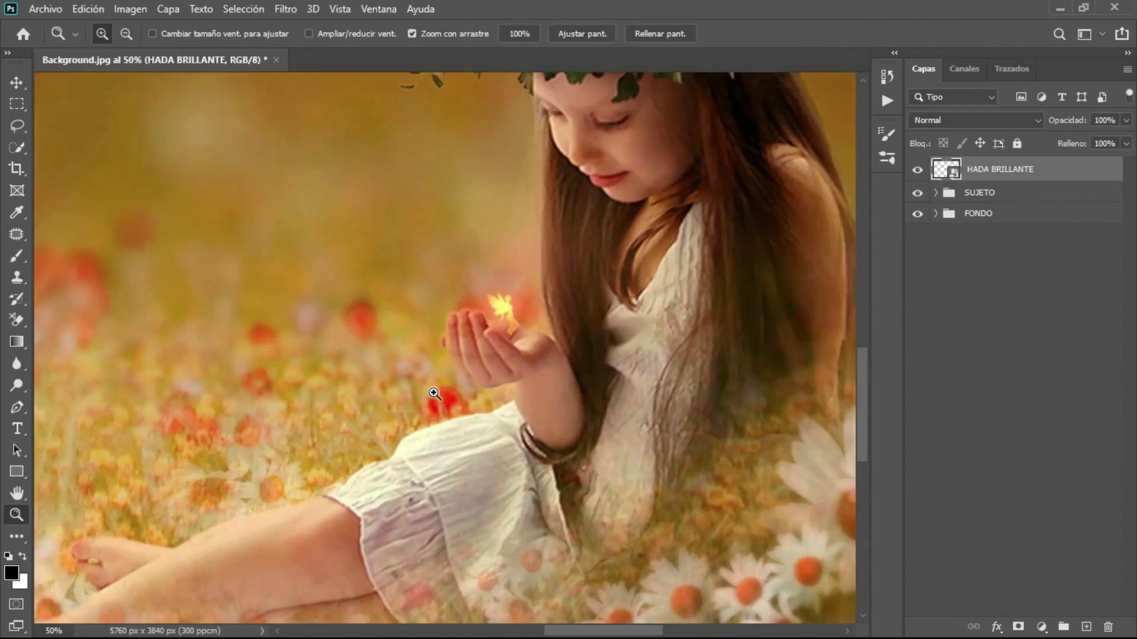
pyautogui.click(16, 83)
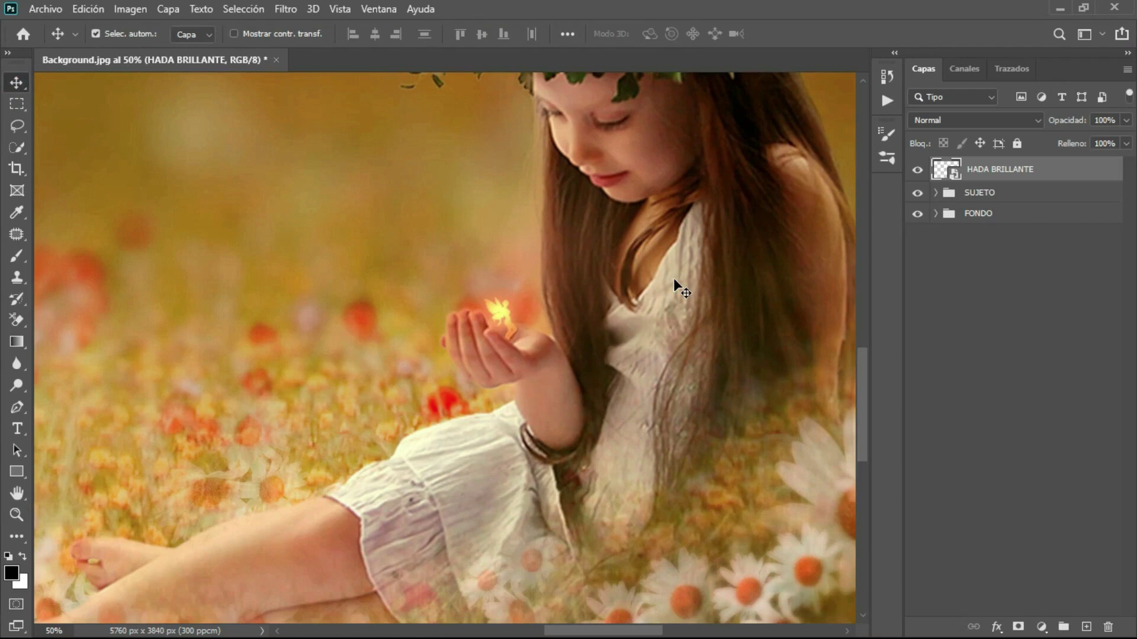
# Step: Free-transform HADA BRILLANTE to enlarge the fairy glow and apply it
pyautogui.hotkey('ctrl', 't')
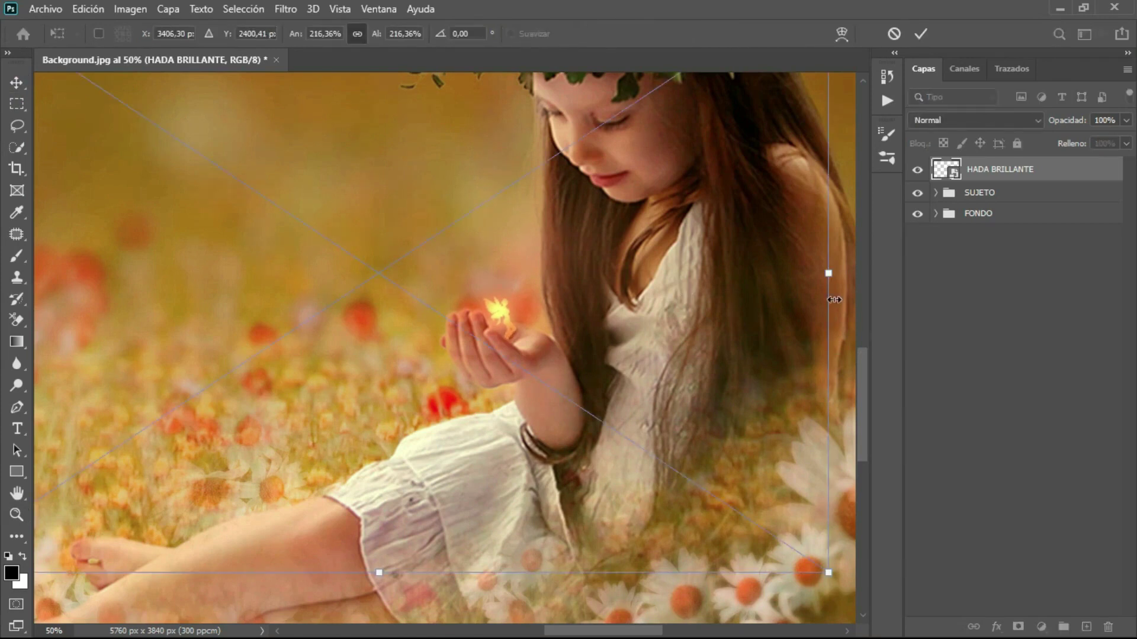
pyautogui.moveTo(831, 277); pyautogui.dragTo(865, 283)
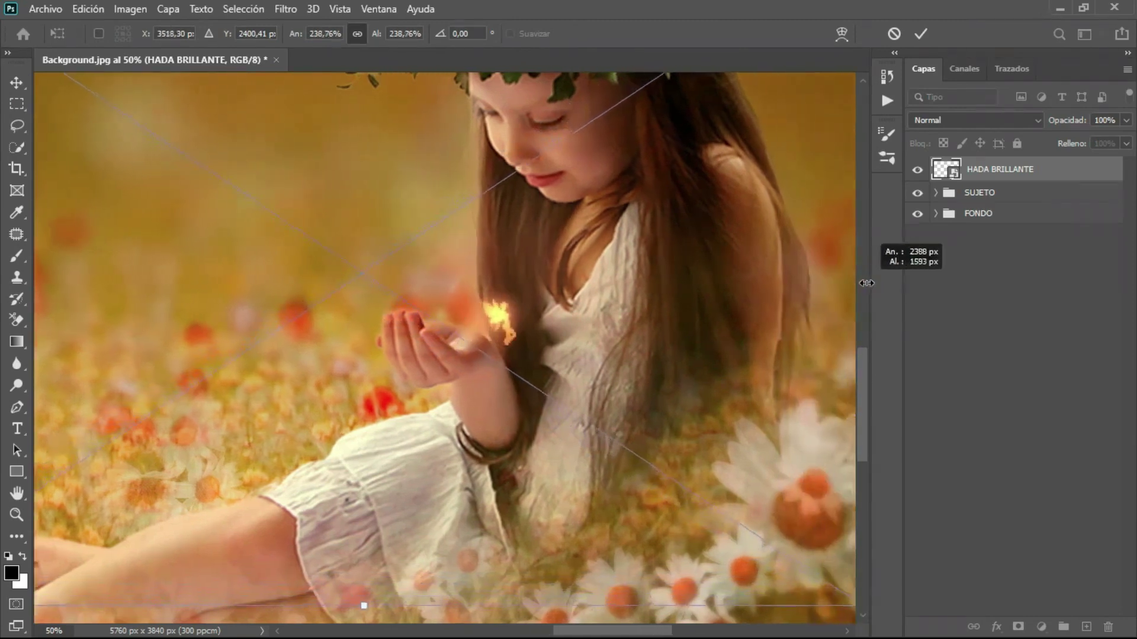
pyautogui.moveTo(865, 283); pyautogui.dragTo(799, 293)
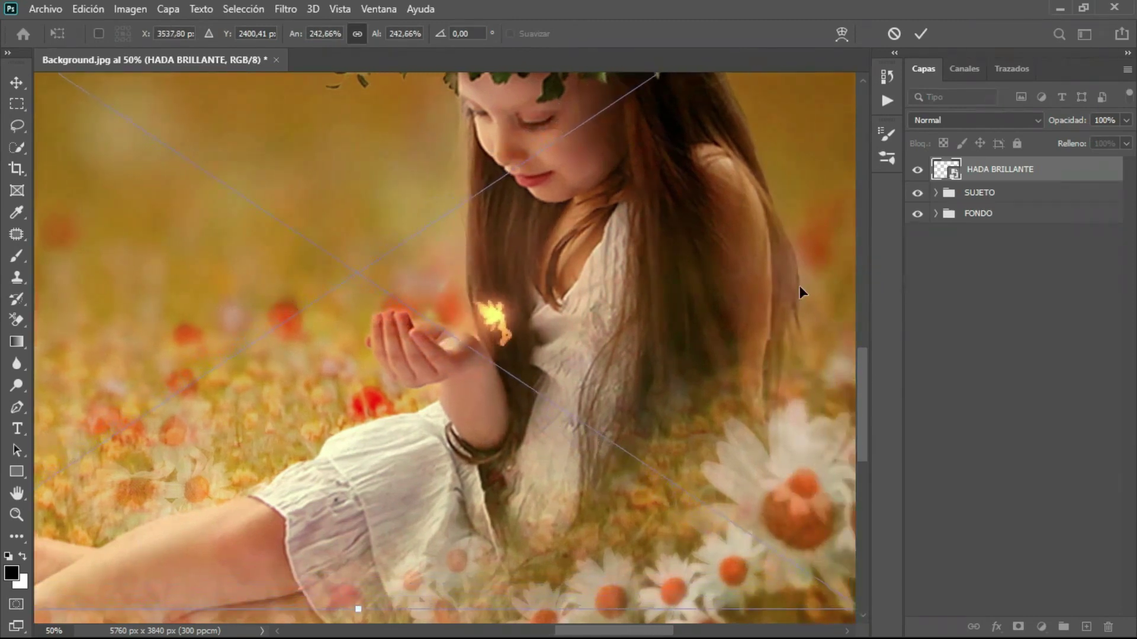
pyautogui.click(917, 34)
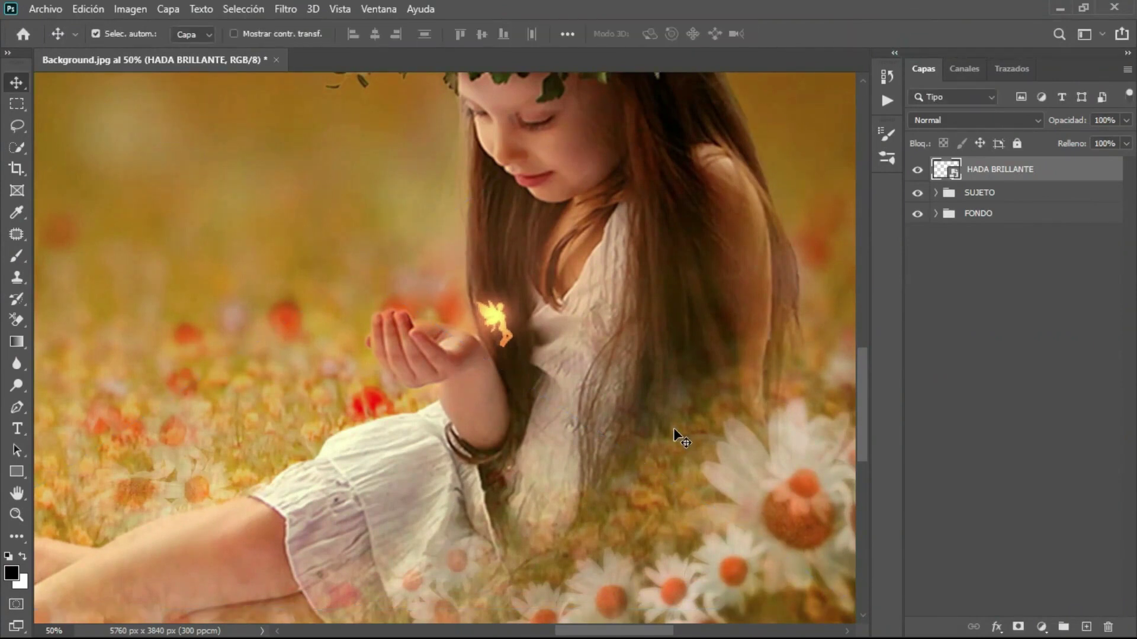
pyautogui.hotkey('ctrl', '-')
pyautogui.hotkey('ctrl', '-')
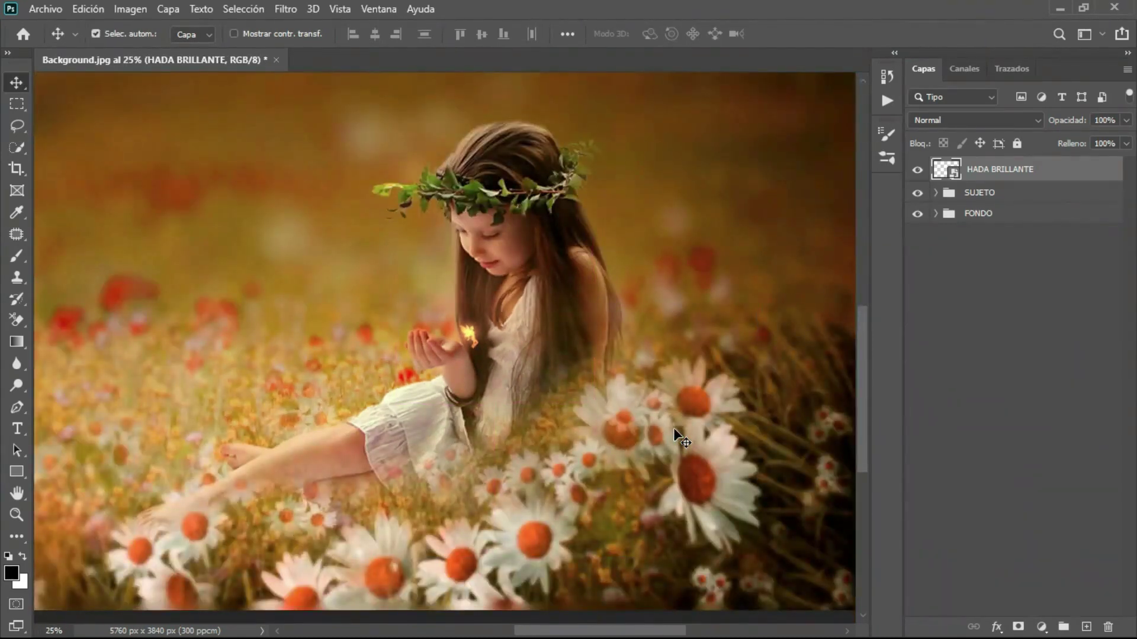
# Step: Rescale HADA BRILLANTE to about 269% and shift it left and down onto the hands
pyautogui.hotkey('ctrl', 't')
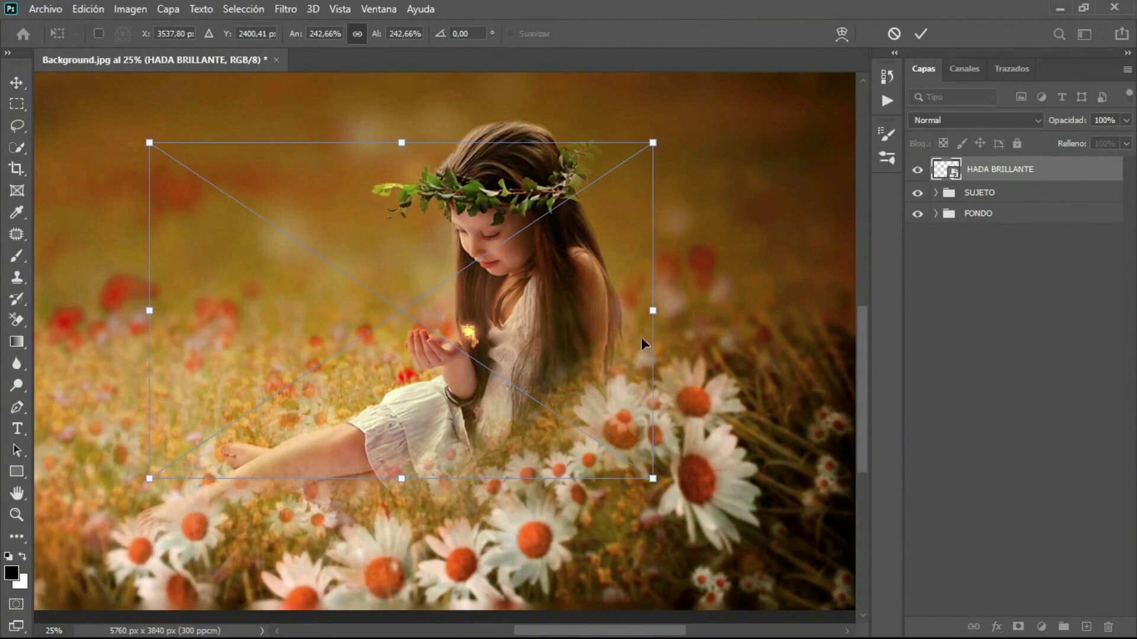
pyautogui.click(660, 137)
pyautogui.moveTo(662, 137); pyautogui.dragTo(717, 102)
pyautogui.moveTo(624, 260)
pyautogui.mouseDown()
pyautogui.moveTo(569, 269)
pyautogui.moveTo(562, 284)
pyautogui.mouseUp()
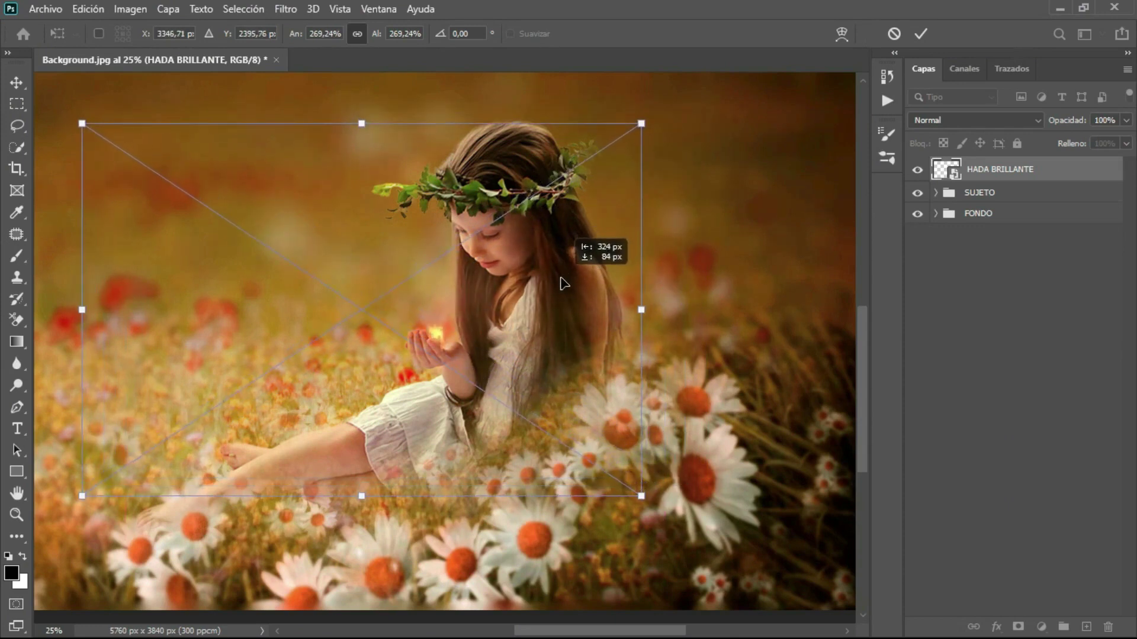
pyautogui.click(920, 34)
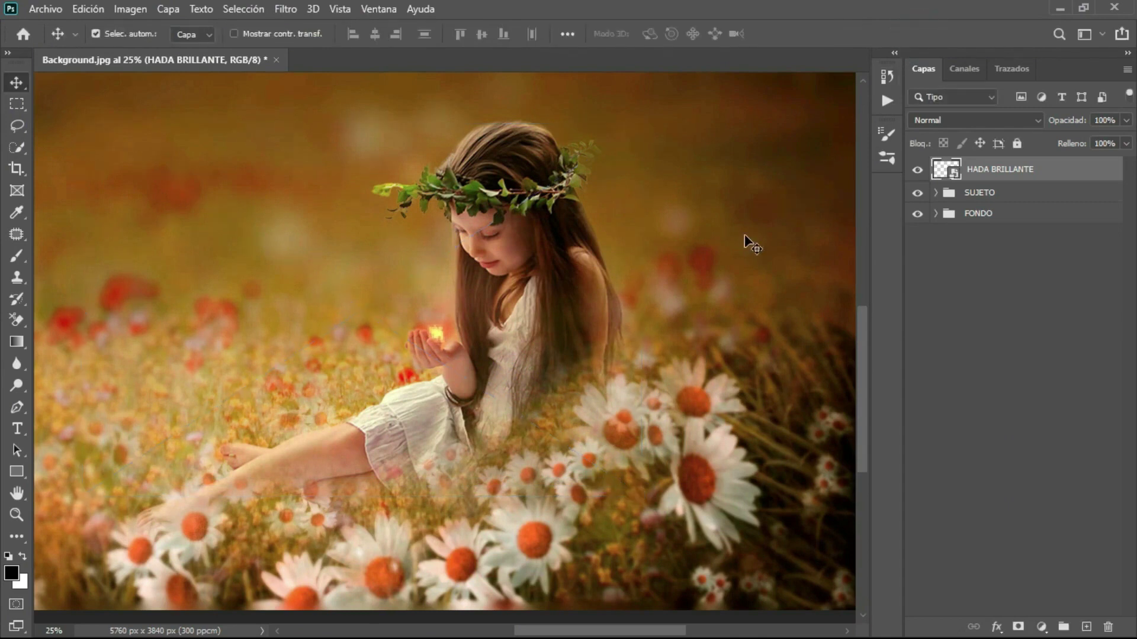
# Step: Zoom in on the hands and nudge the fairy layer up once and left twice
pyautogui.click(16, 515)
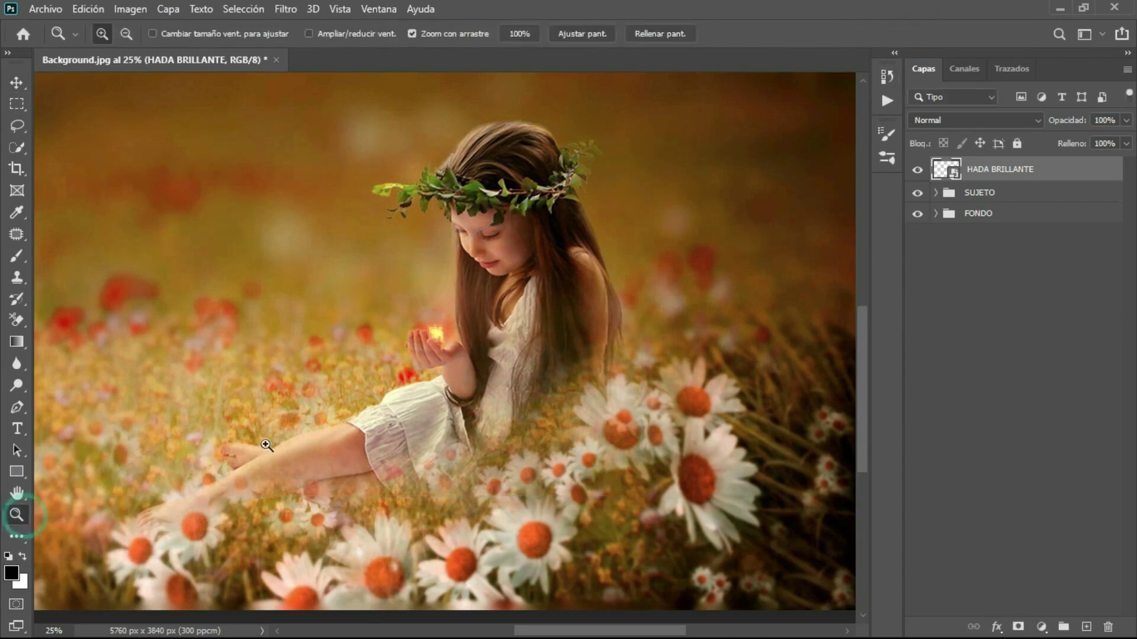
pyautogui.click(394, 414)
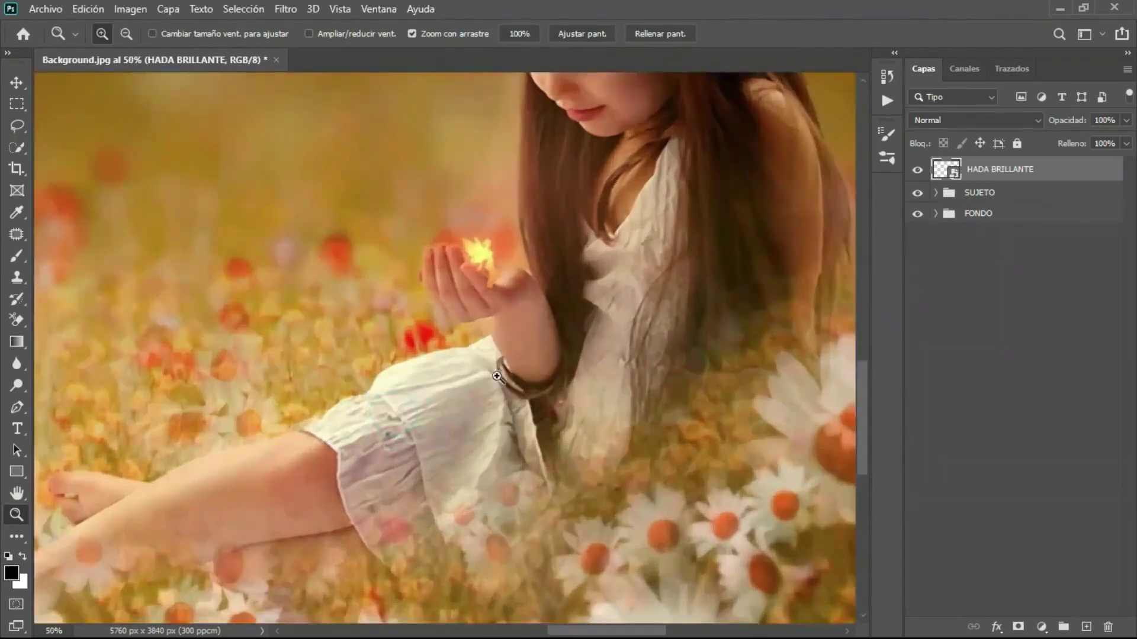
pyautogui.click(16, 82)
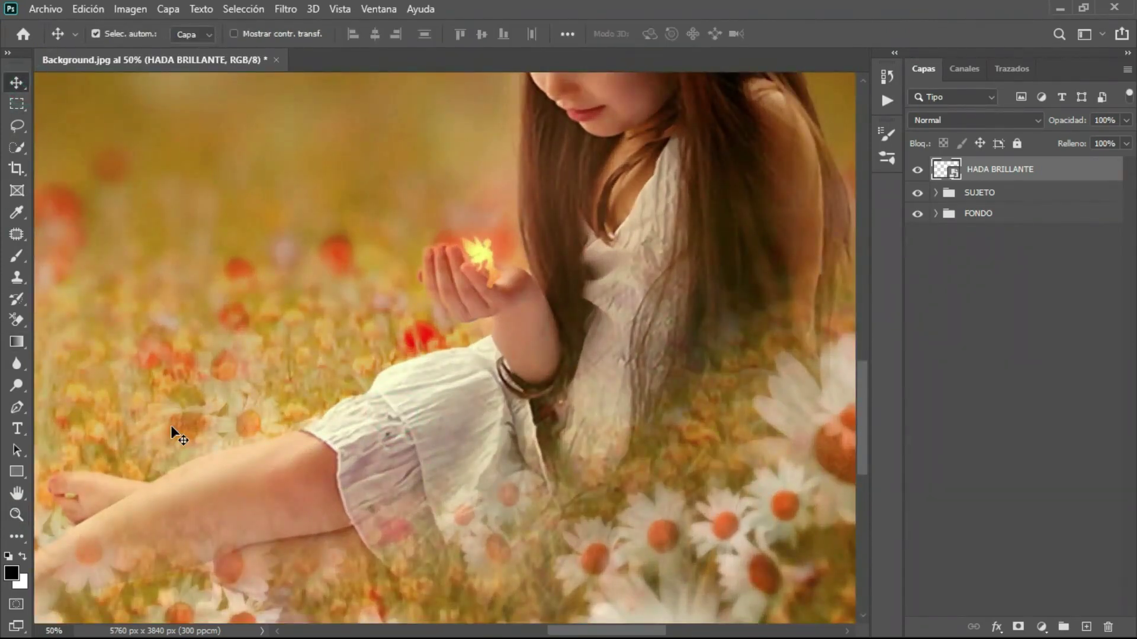
pyautogui.hotkey('shift', 'Up')
pyautogui.hotkey('shift', 'Up')
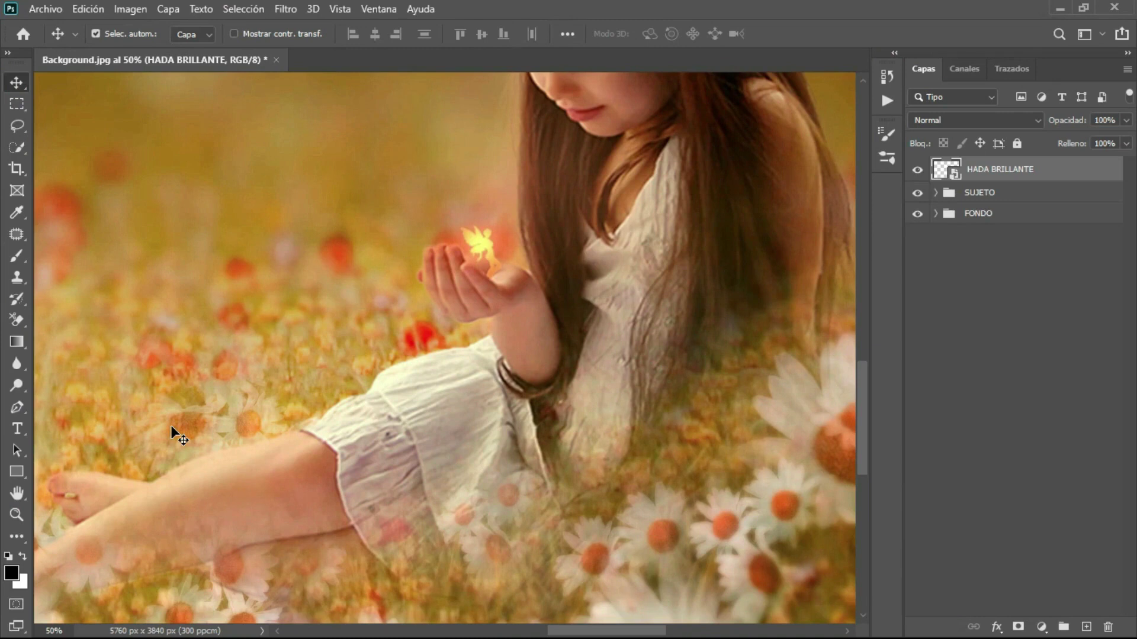
pyautogui.hotkey('shift', 'Left')
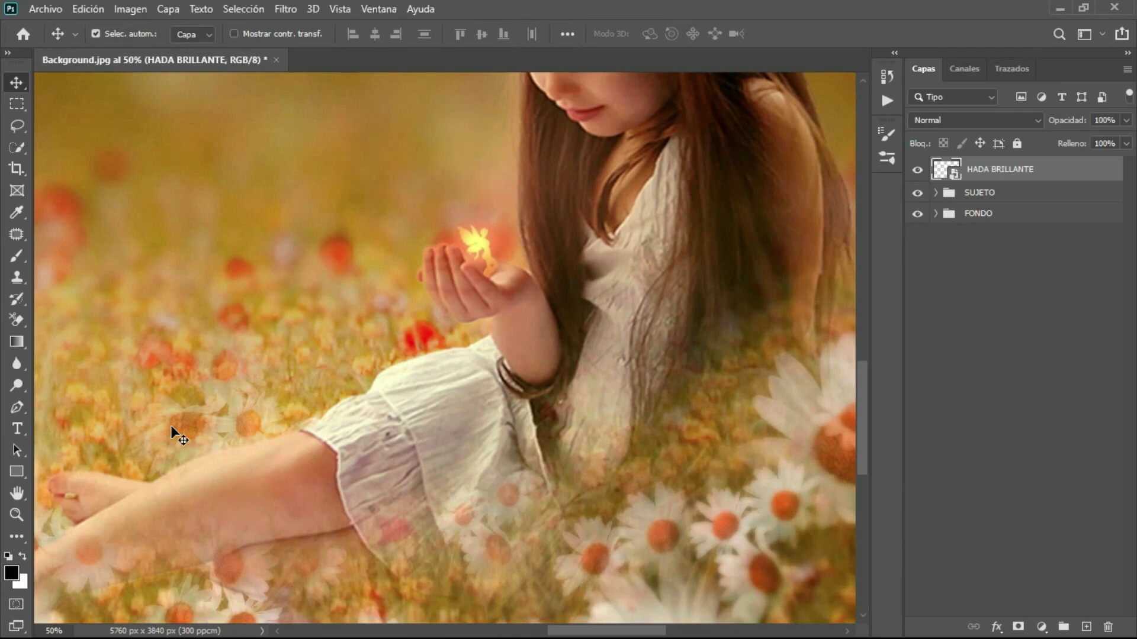
pyautogui.hotkey('shift', 'Left')
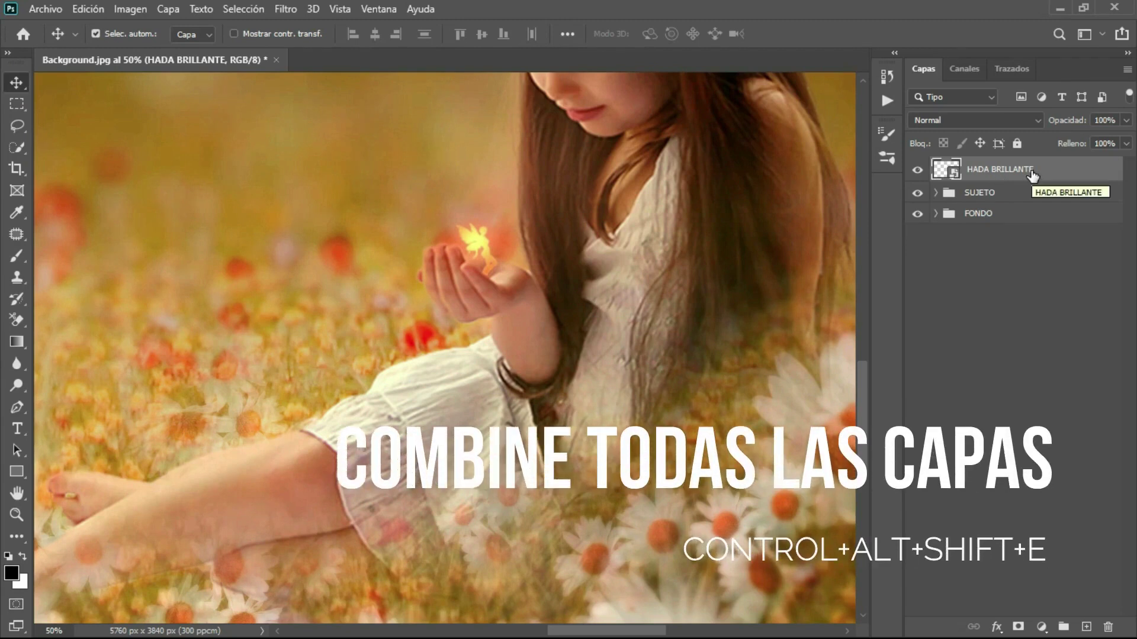
# Step: Stamp all visible layers into a new merged layer and rename it CAMERA RAW
pyautogui.hotkey('ctrl', 'alt', 'shift', 'e')
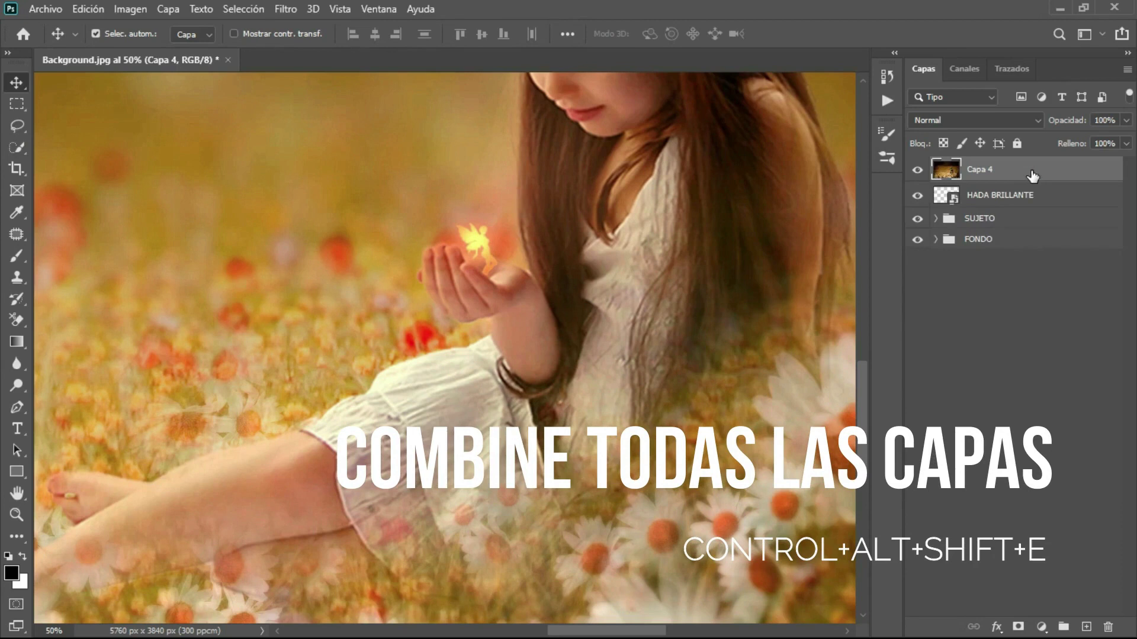
pyautogui.click(16, 515)
pyautogui.click(594, 35)
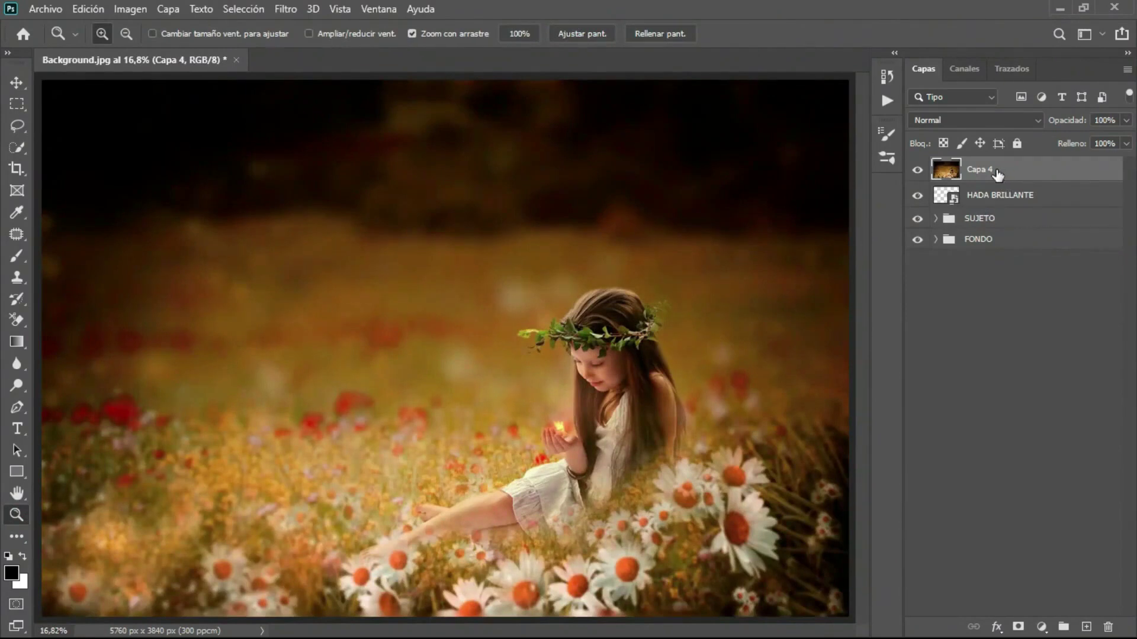
pyautogui.doubleClick(977, 171)
pyautogui.write('CAMERA RA')
pyautogui.write('W')
pyautogui.press('Return')
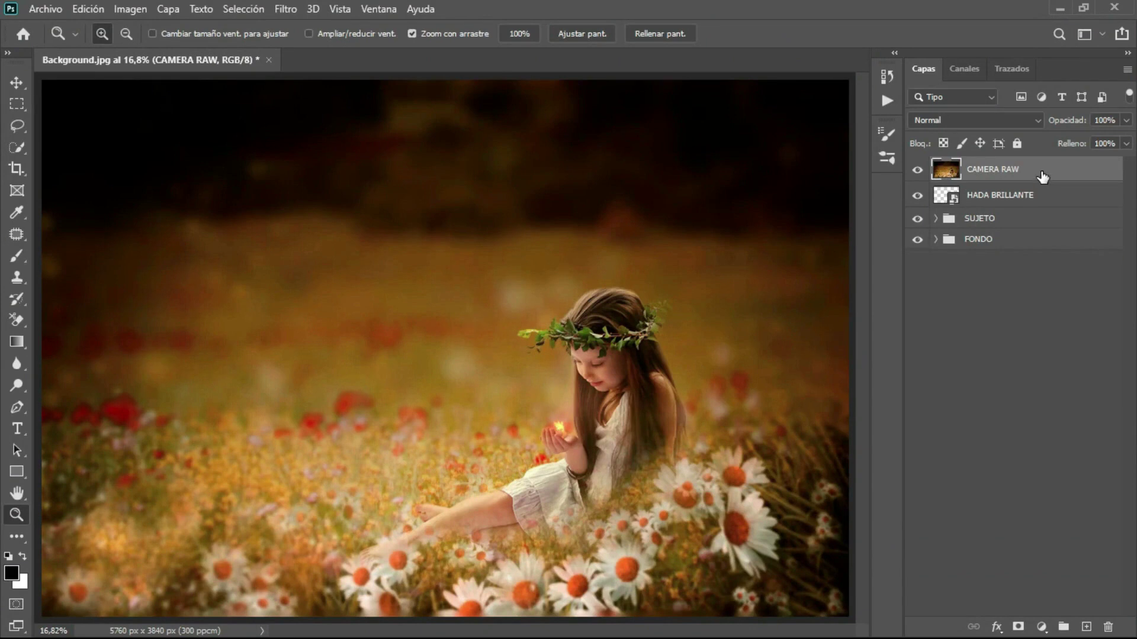
# Step: Open the Camera Raw filter on the merged layer and show HSL saturation controls
pyautogui.click(286, 9)
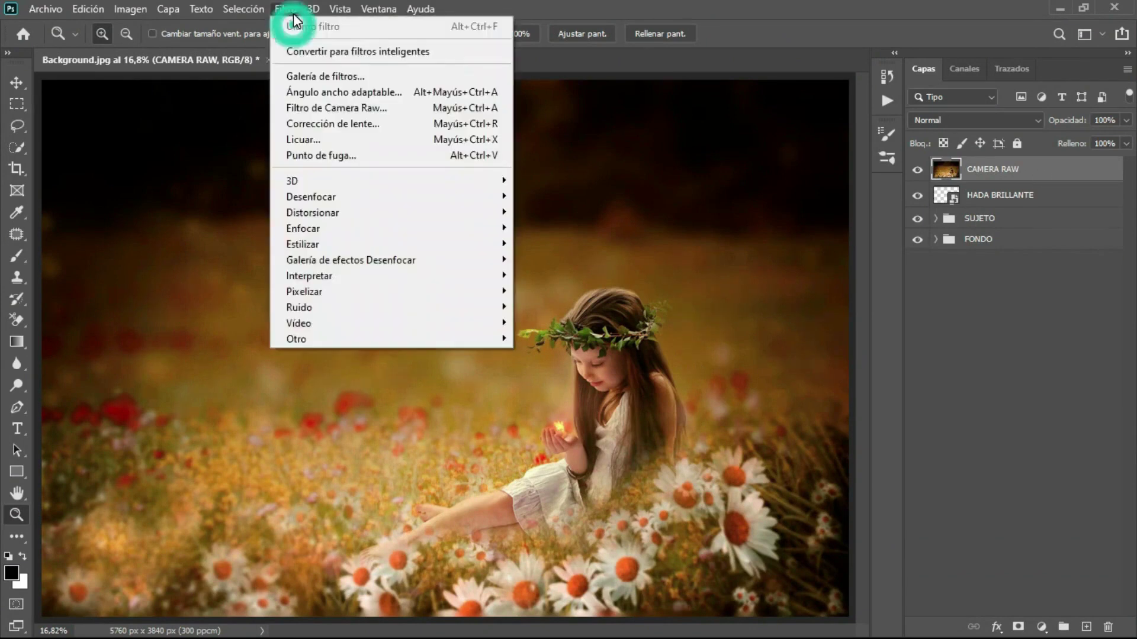
pyautogui.click(322, 108)
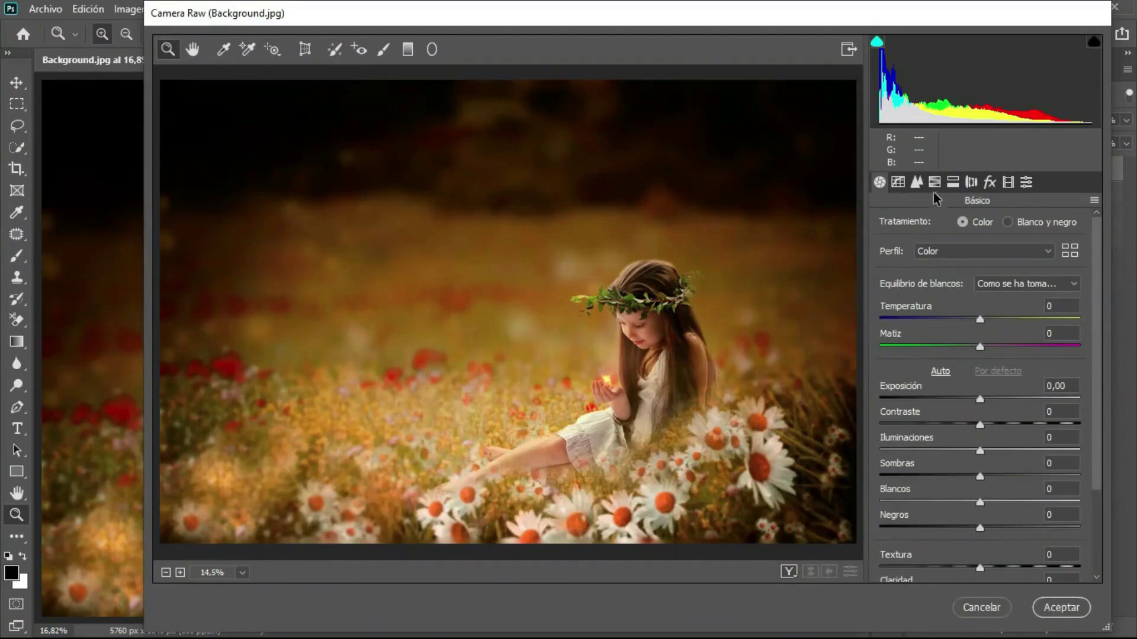
pyautogui.click(934, 184)
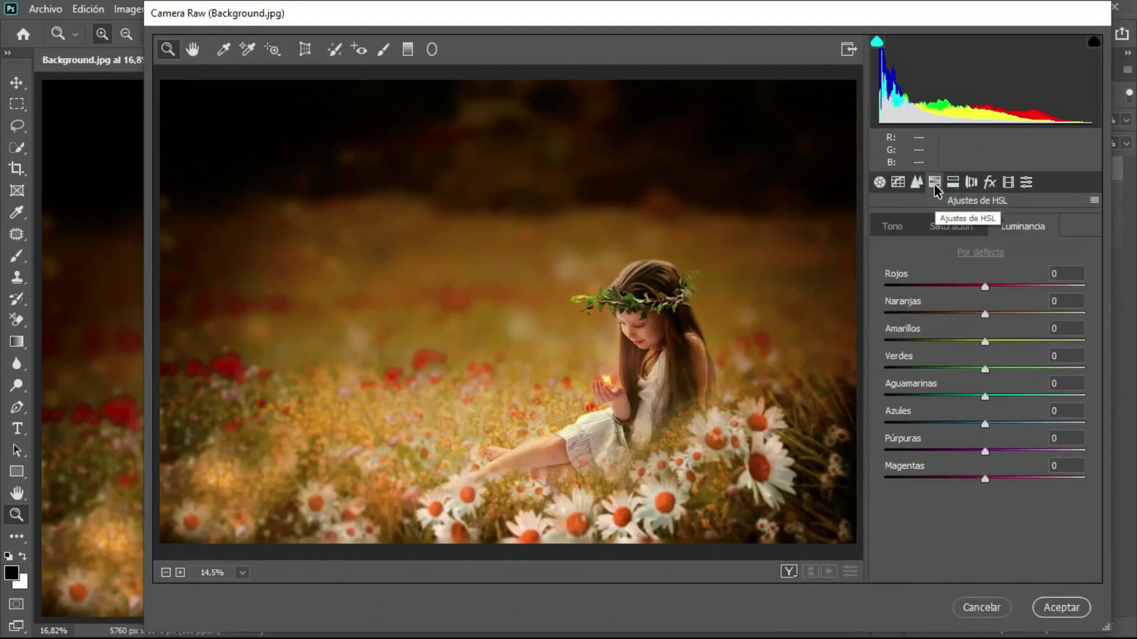
pyautogui.click(948, 234)
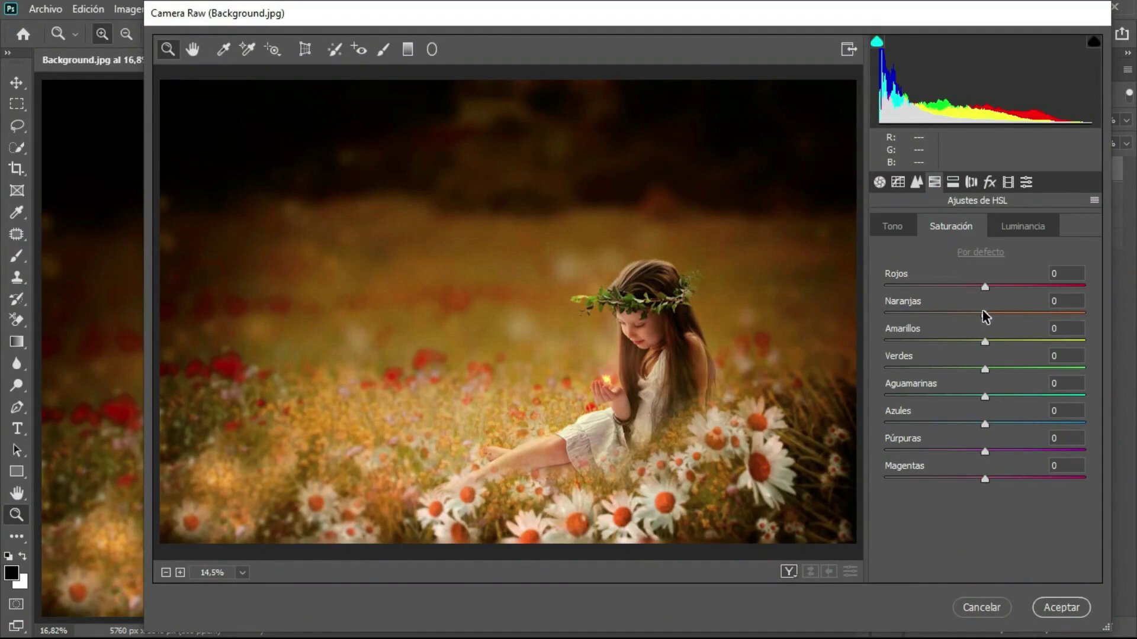
# Step: Lower the Oranges saturation to -35
pyautogui.moveTo(985, 314); pyautogui.dragTo(946, 315)
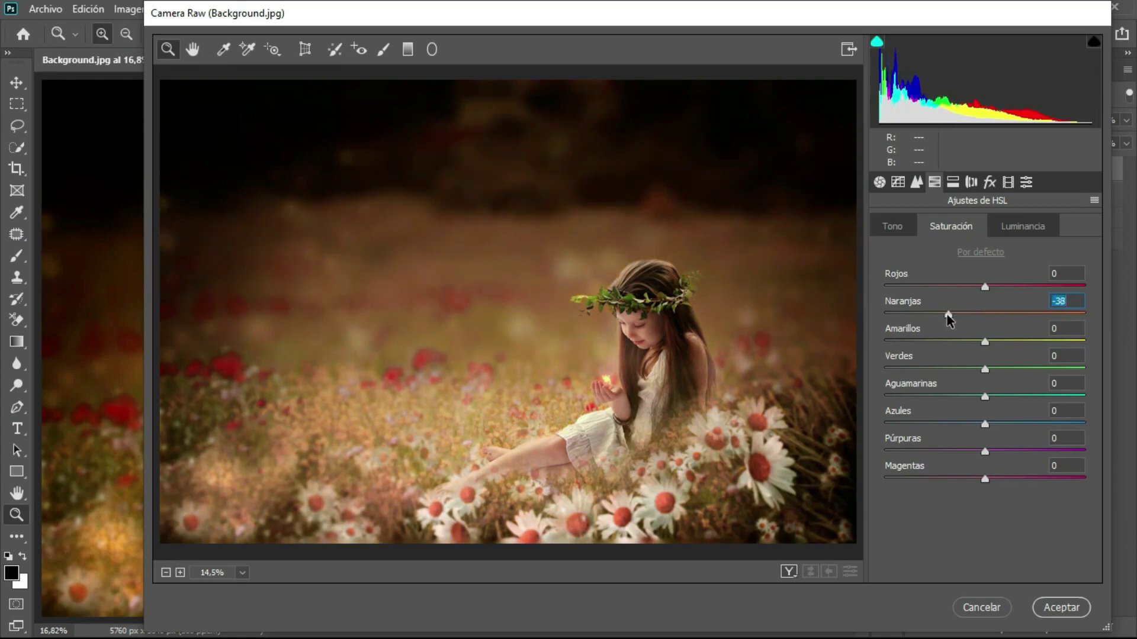
pyautogui.moveTo(947, 317); pyautogui.dragTo(951, 320)
pyautogui.click(1066, 300)
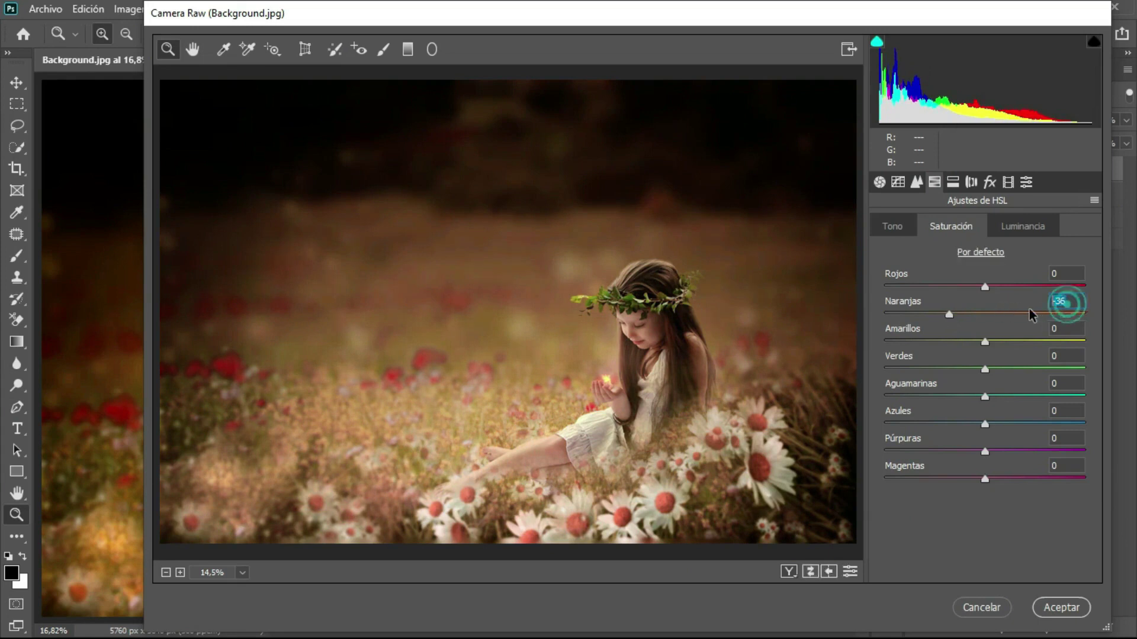
pyautogui.write('35')
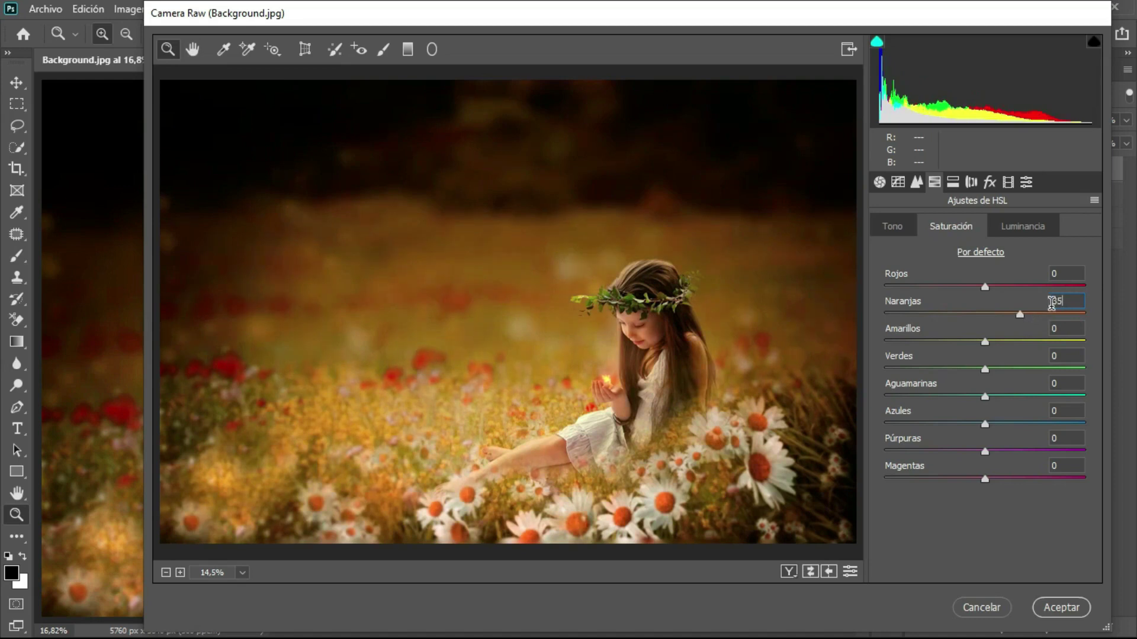
pyautogui.moveTo(1020, 314); pyautogui.dragTo(958, 320)
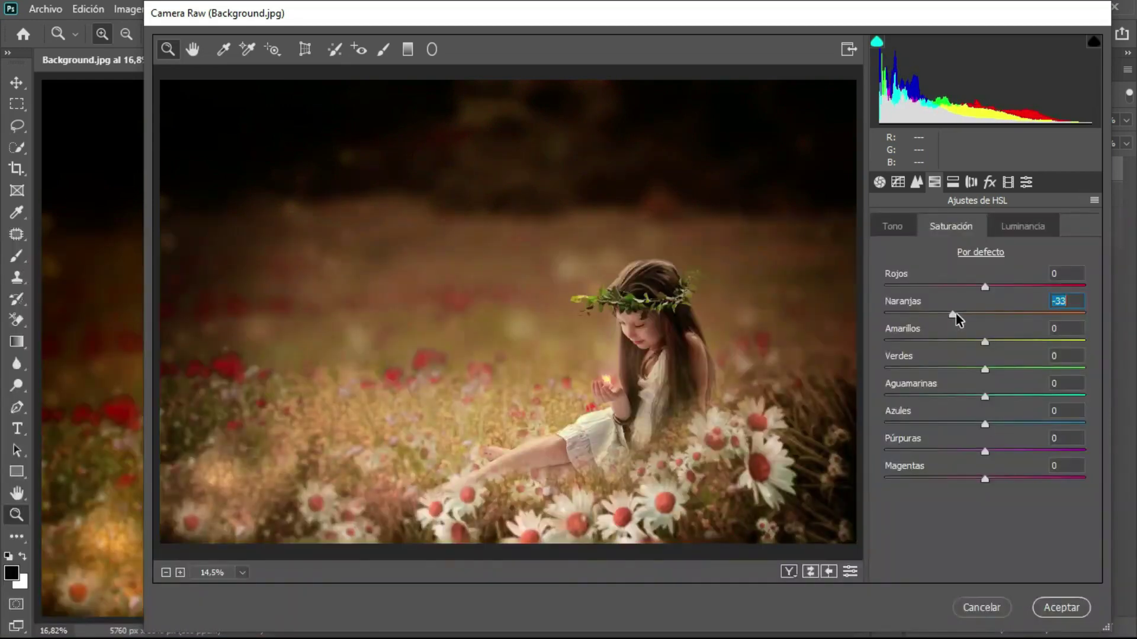
pyautogui.moveTo(956, 313); pyautogui.dragTo(948, 318)
# Step: Desaturate Yellows to -68 and Greens to -39
pyautogui.moveTo(984, 342); pyautogui.dragTo(929, 339)
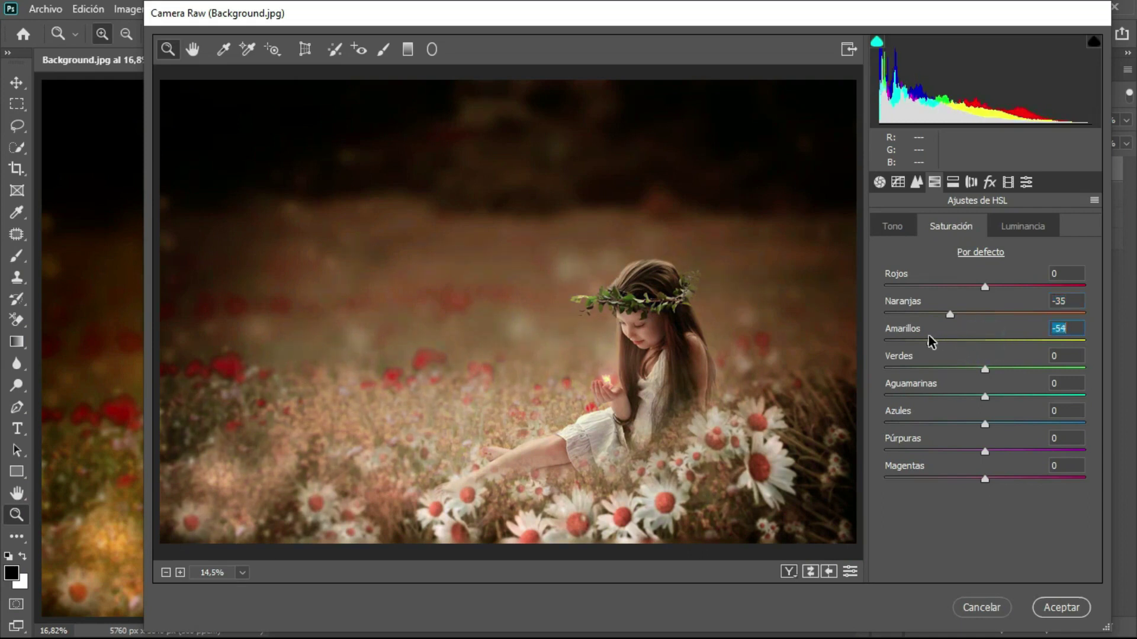
pyautogui.moveTo(931, 341); pyautogui.dragTo(916, 341)
pyautogui.moveTo(982, 368); pyautogui.dragTo(954, 377)
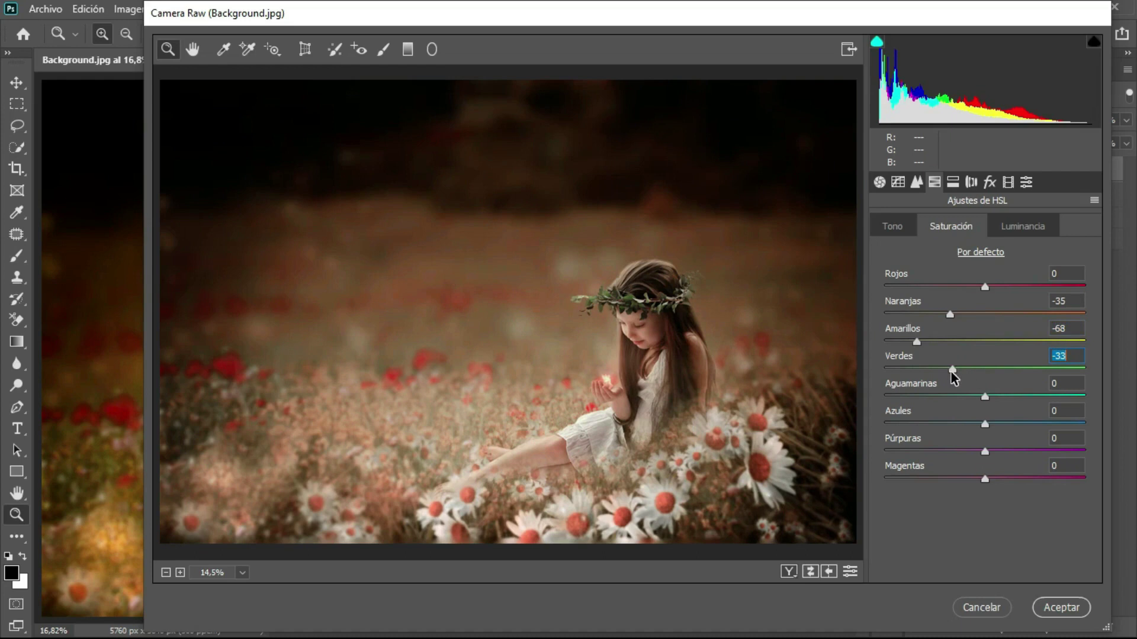
pyautogui.moveTo(953, 377); pyautogui.dragTo(946, 379)
pyautogui.moveTo(945, 378); pyautogui.dragTo(947, 378)
# Step: Set HSL luminance to Oranges +10, Yellows +17 and Greens -39
pyautogui.click(1009, 228)
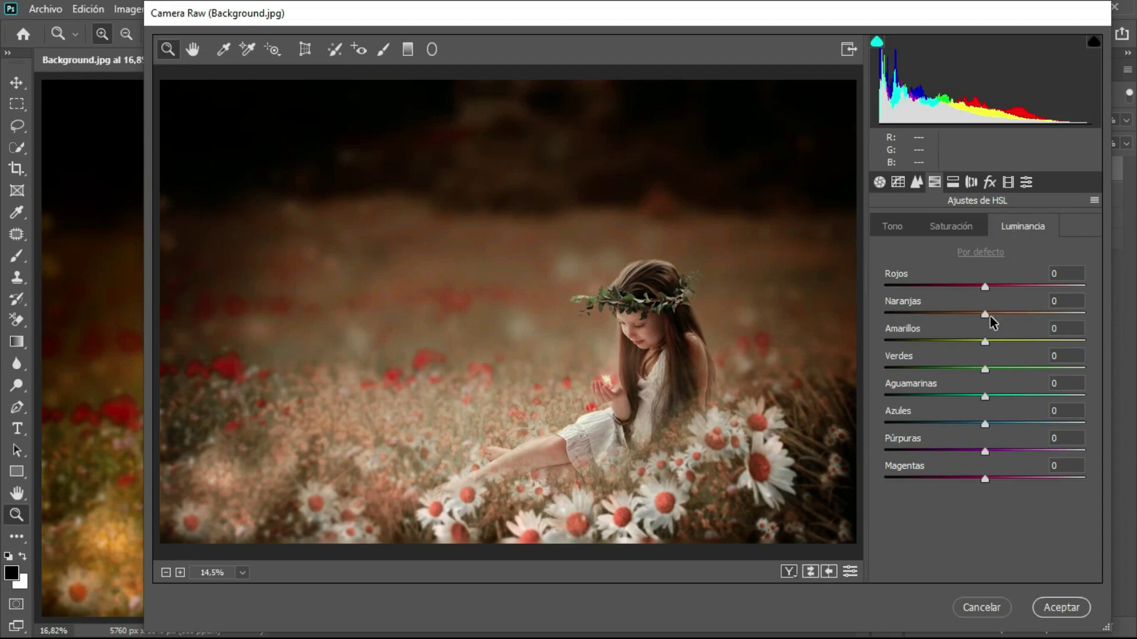
pyautogui.moveTo(986, 314); pyautogui.dragTo(997, 320)
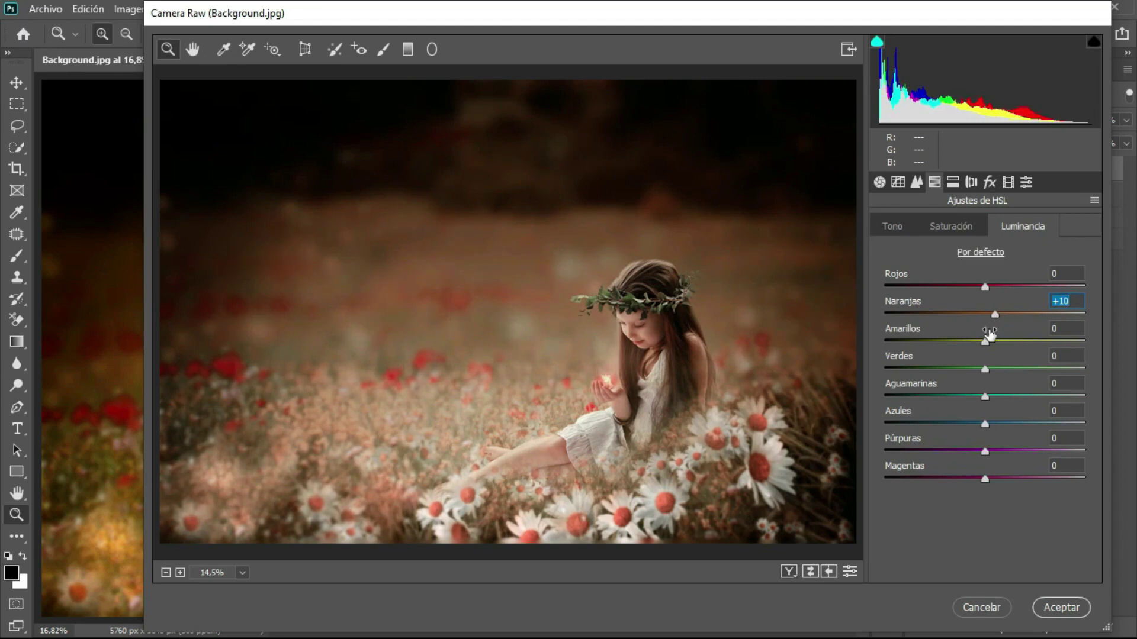
pyautogui.moveTo(985, 342); pyautogui.dragTo(1012, 342)
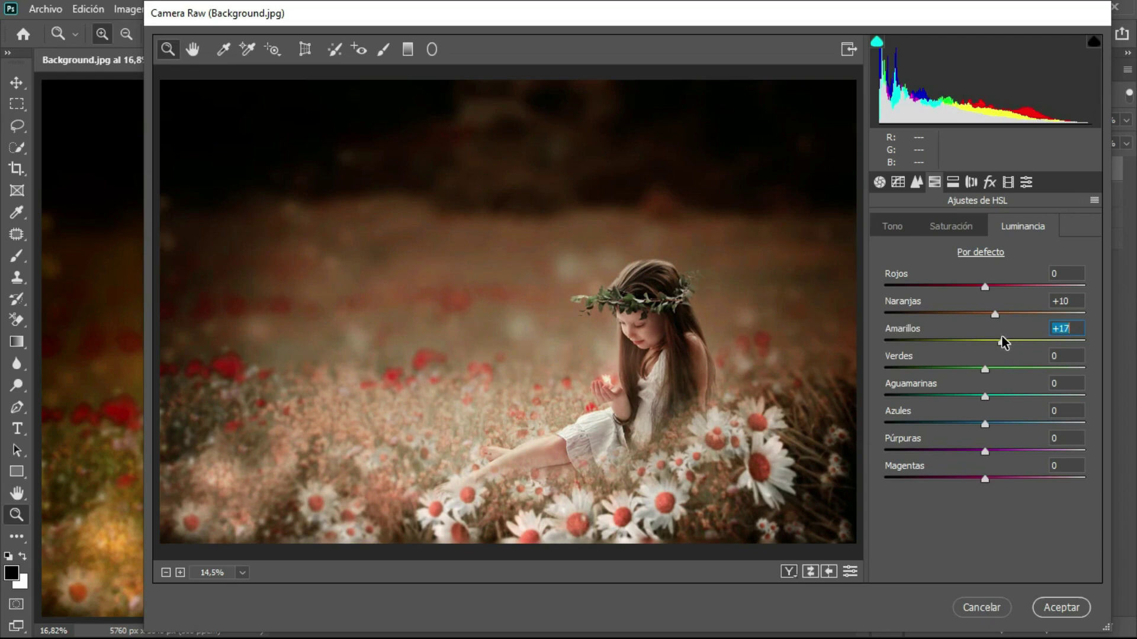
pyautogui.moveTo(985, 368); pyautogui.dragTo(946, 371)
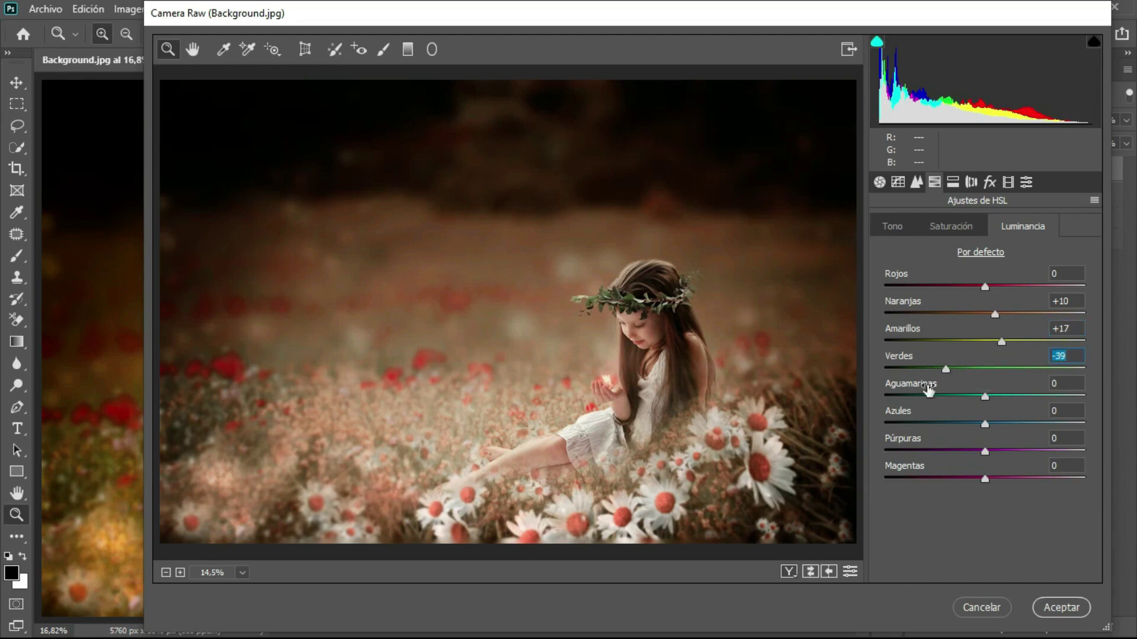
# Step: Compare the Antes/Después previews, then apply the Camera Raw edits with Aceptar
pyautogui.click(789, 572)
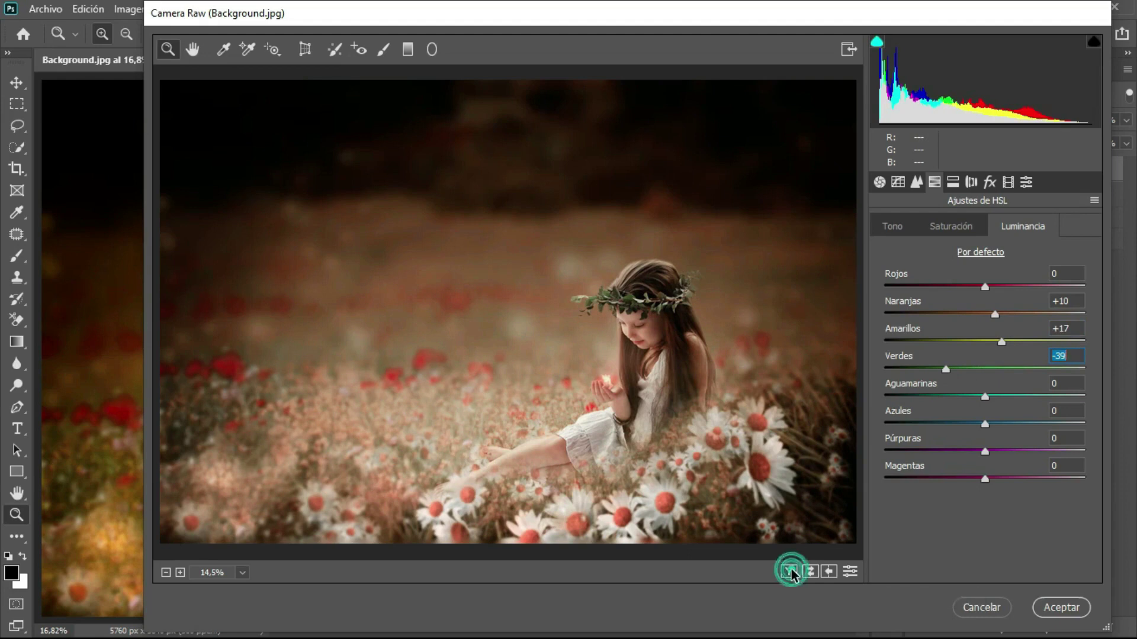
pyautogui.click(789, 572)
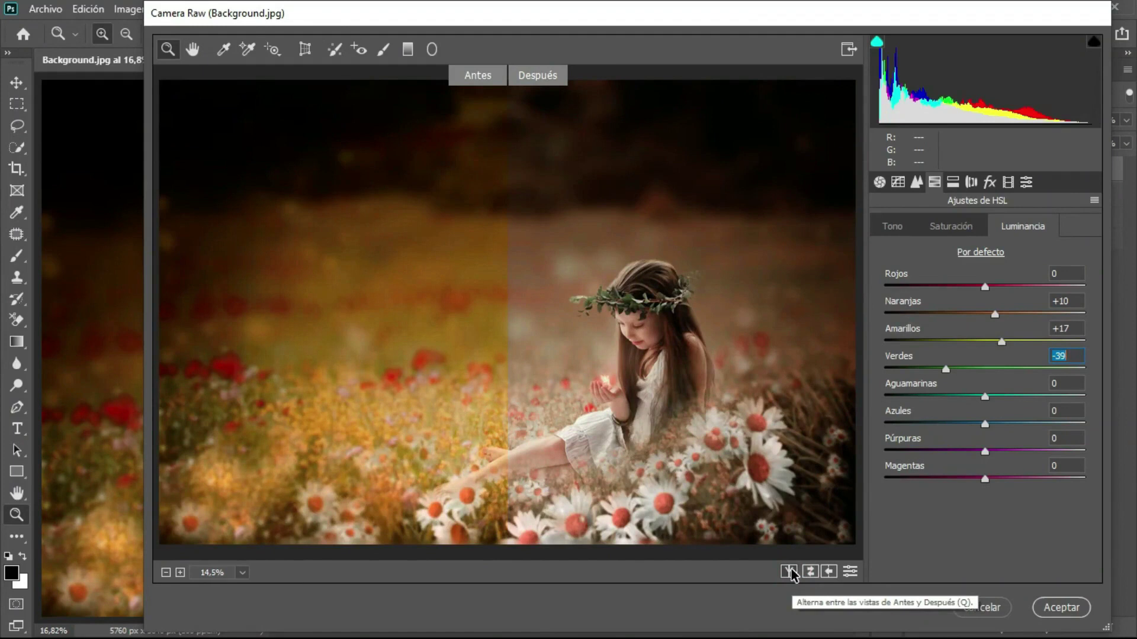
pyautogui.click(789, 572)
pyautogui.click(789, 572)
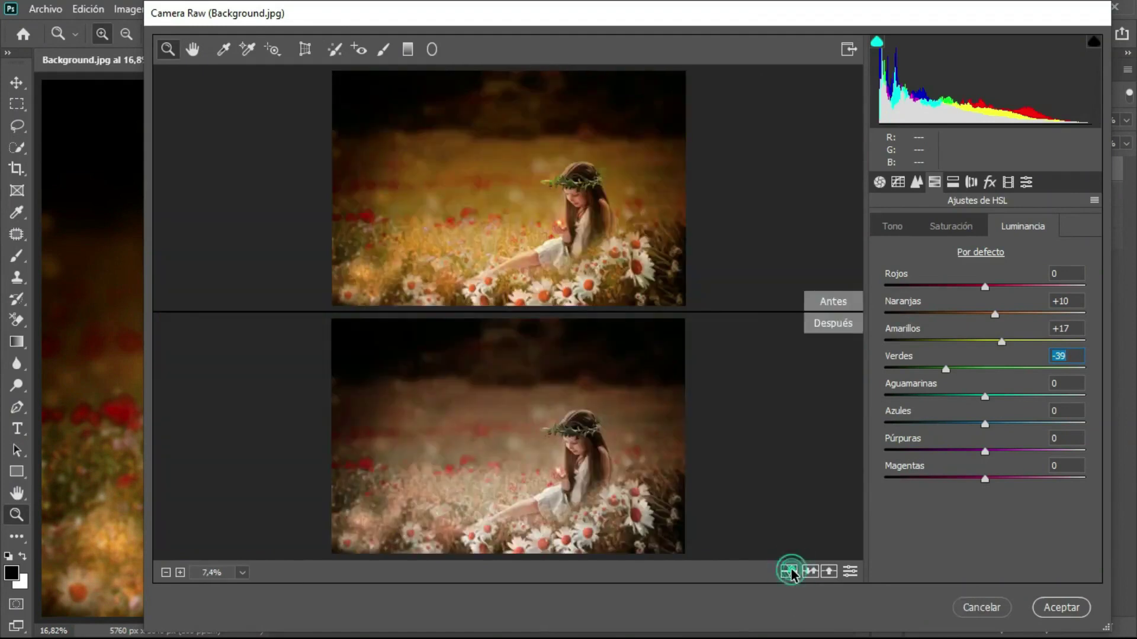
pyautogui.click(790, 572)
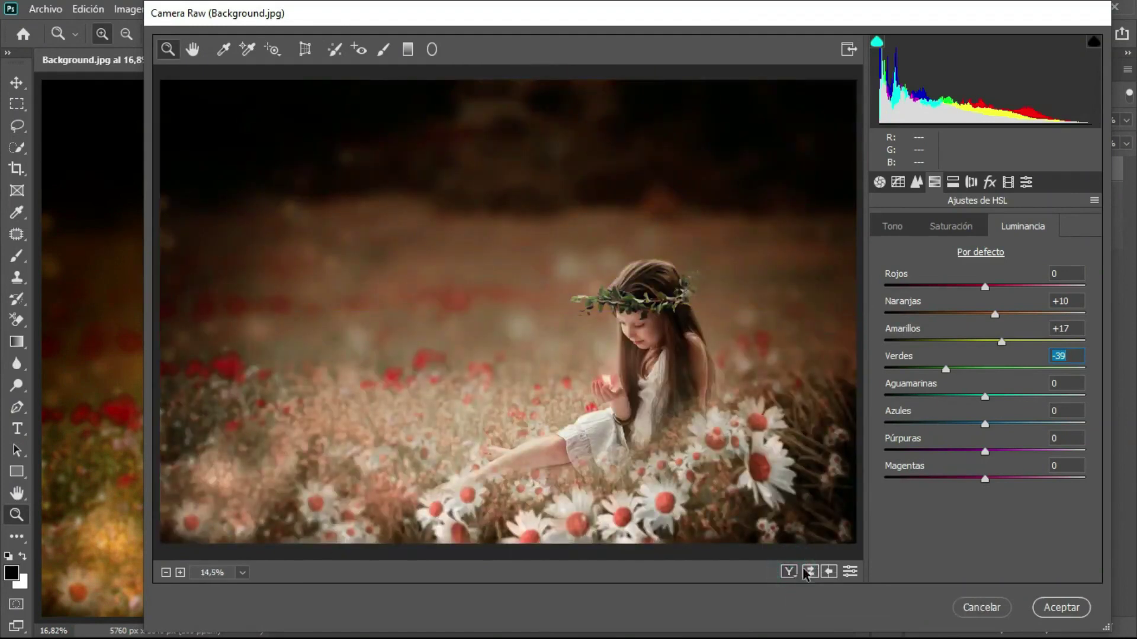
pyautogui.click(1055, 611)
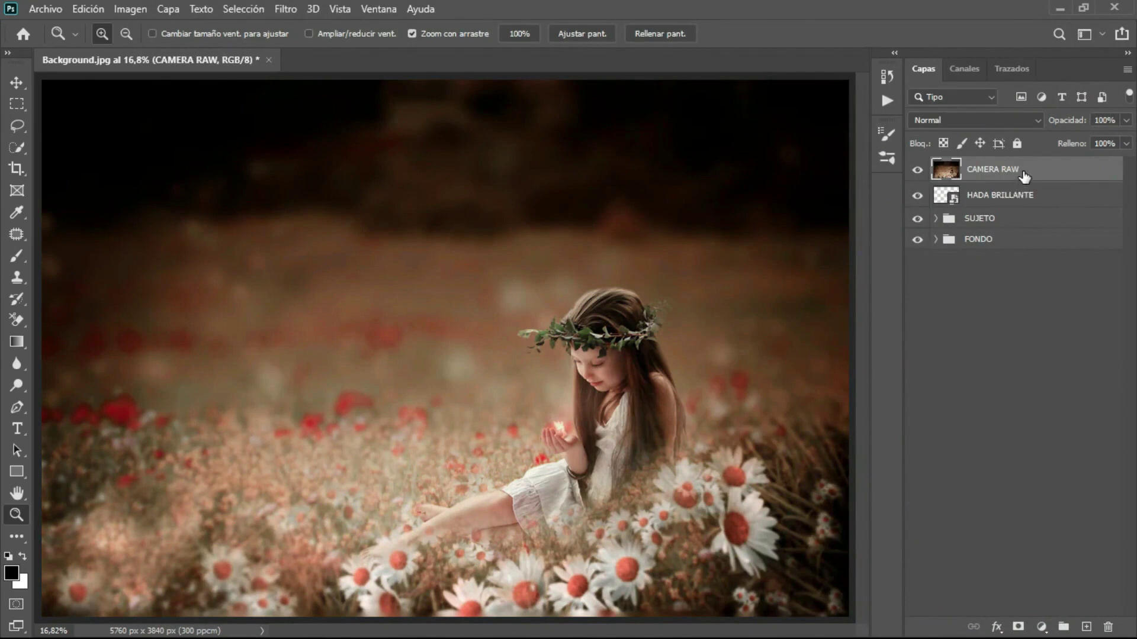
# Step: Group CAMERA RAW with HADA BRILLANTE into a group named 'HADA - CAMERA RAW'
pyautogui.keyDown('shift'); pyautogui.click(1032, 196); pyautogui.keyUp('shift')
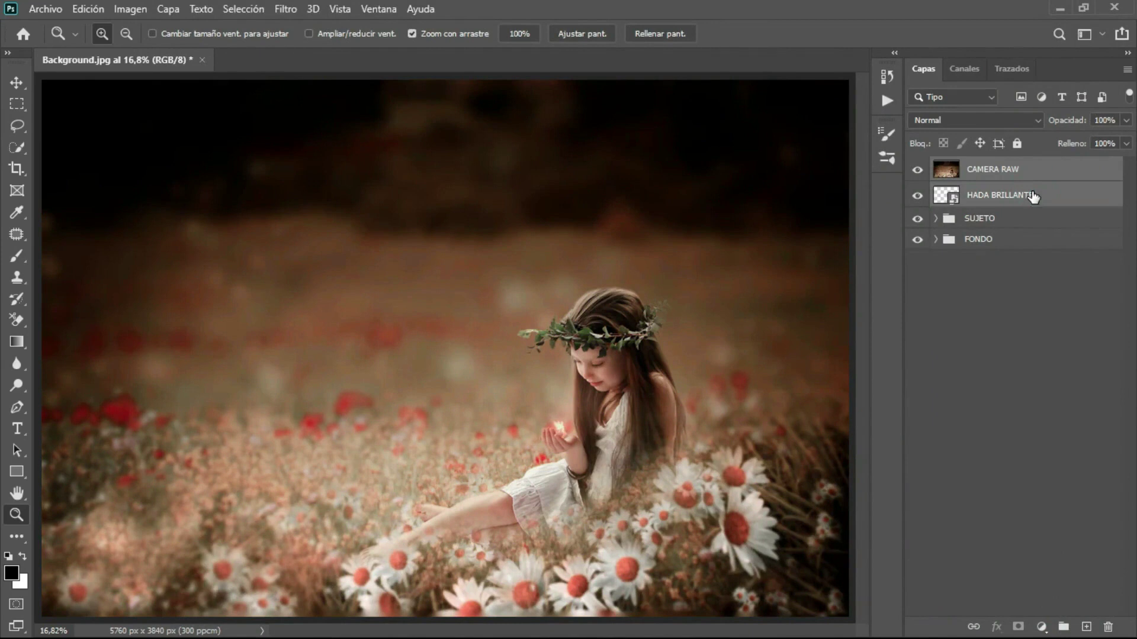
pyautogui.hotkey('ctrl', 'g')
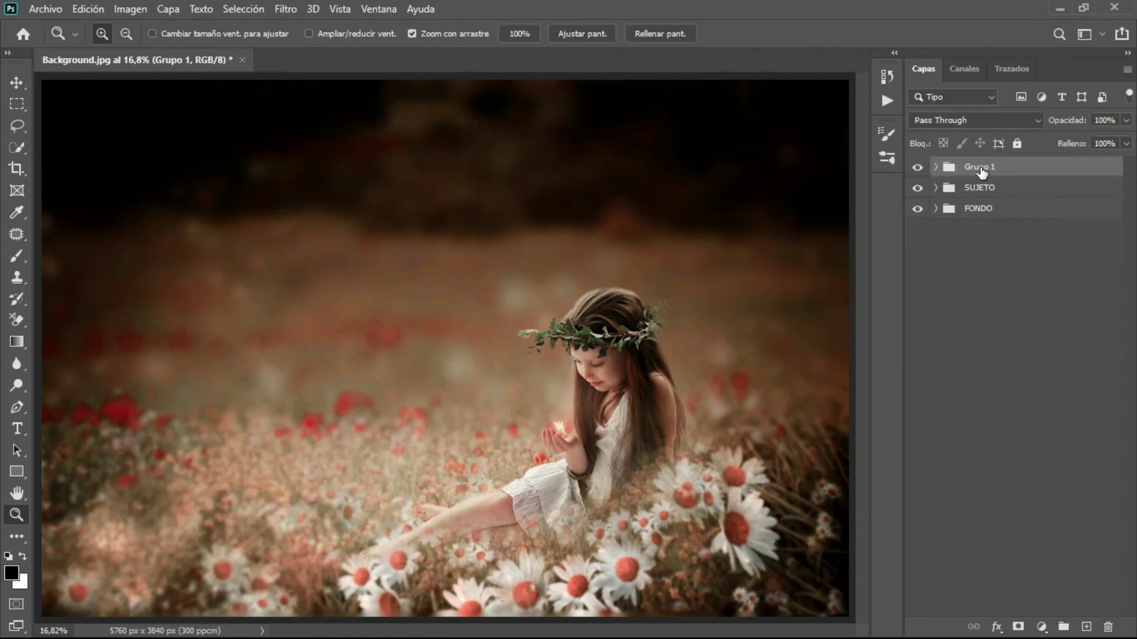
pyautogui.doubleClick(981, 169)
pyautogui.write('HADA - CAME')
pyautogui.write('RA RA')
pyautogui.write('W')
pyautogui.press('Return')
pyautogui.click(1057, 171)
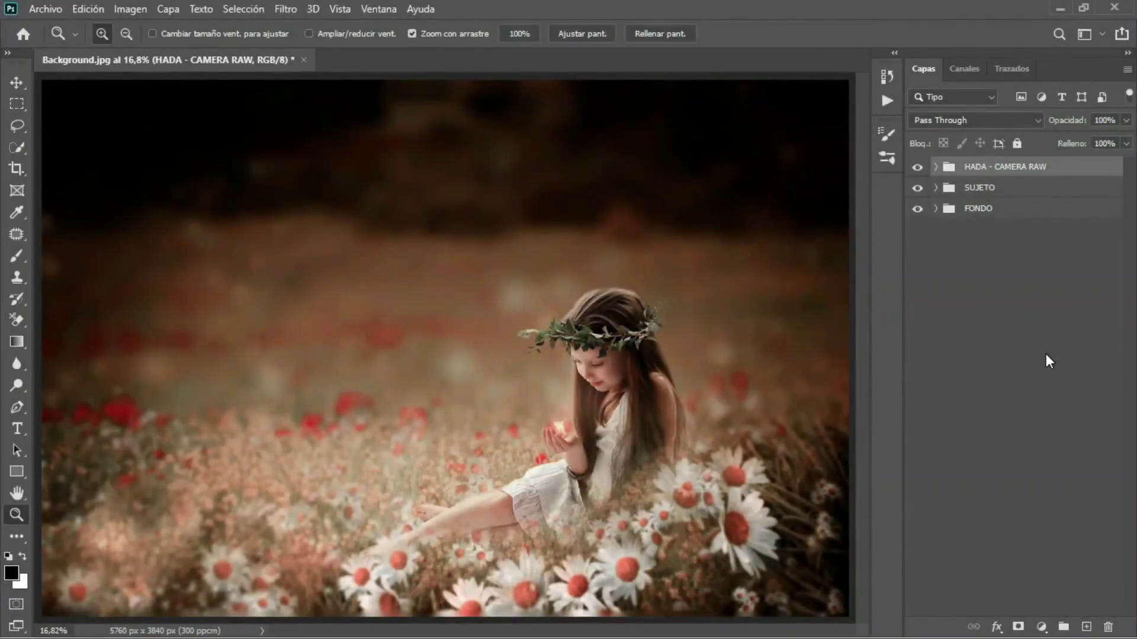
# Step: Add a default gradient fill layer and set its blend mode to Luz suave
pyautogui.click(1041, 628)
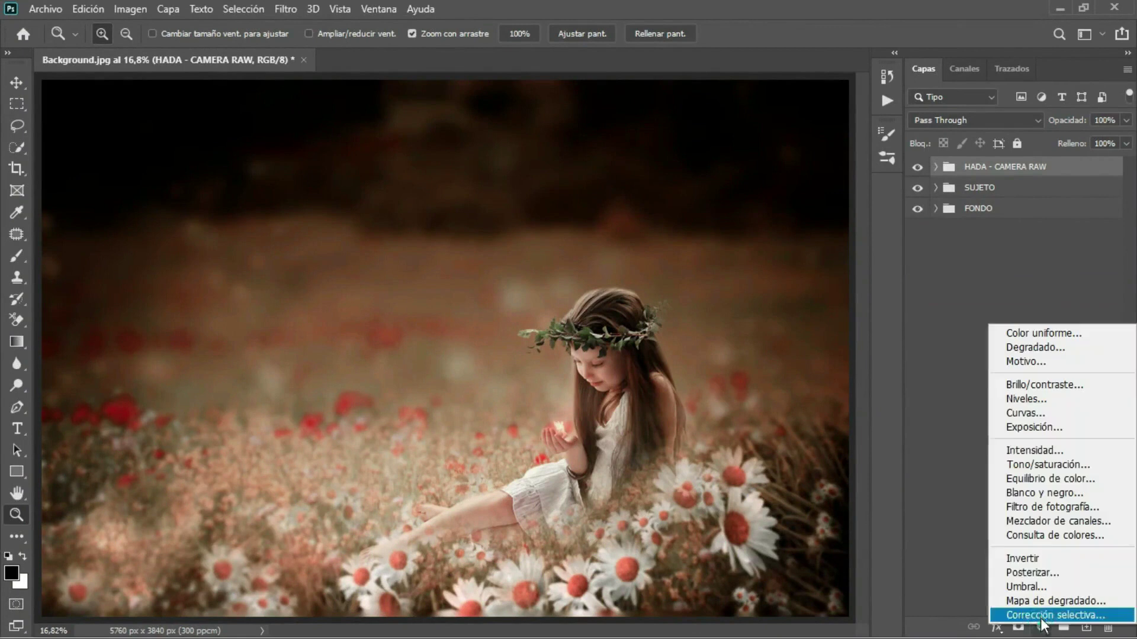
pyautogui.click(1059, 351)
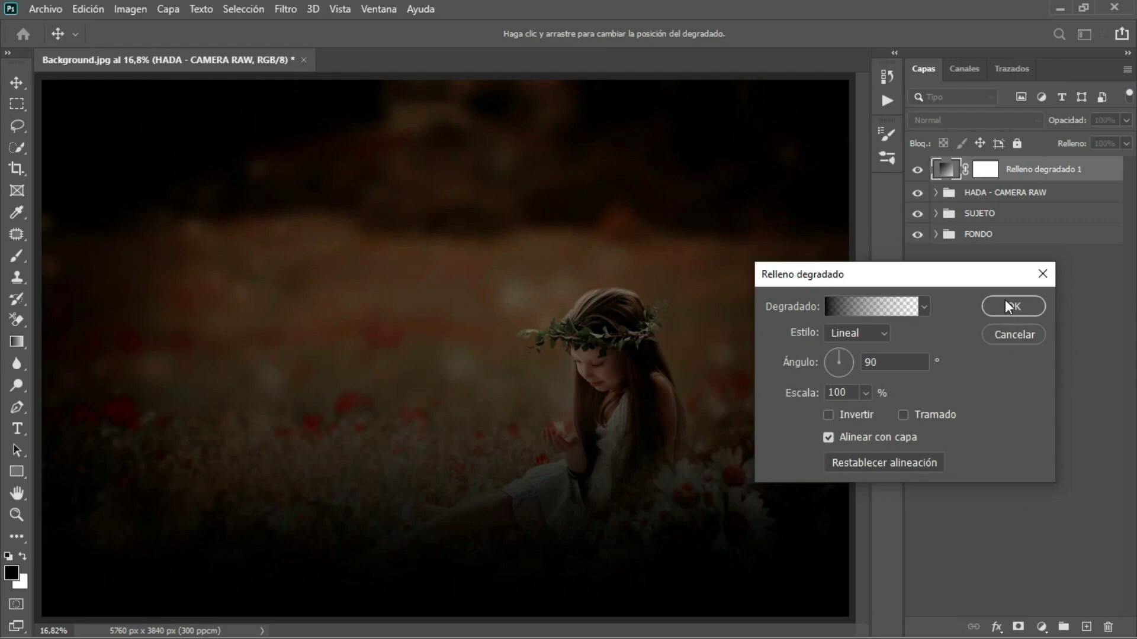
pyautogui.click(1003, 306)
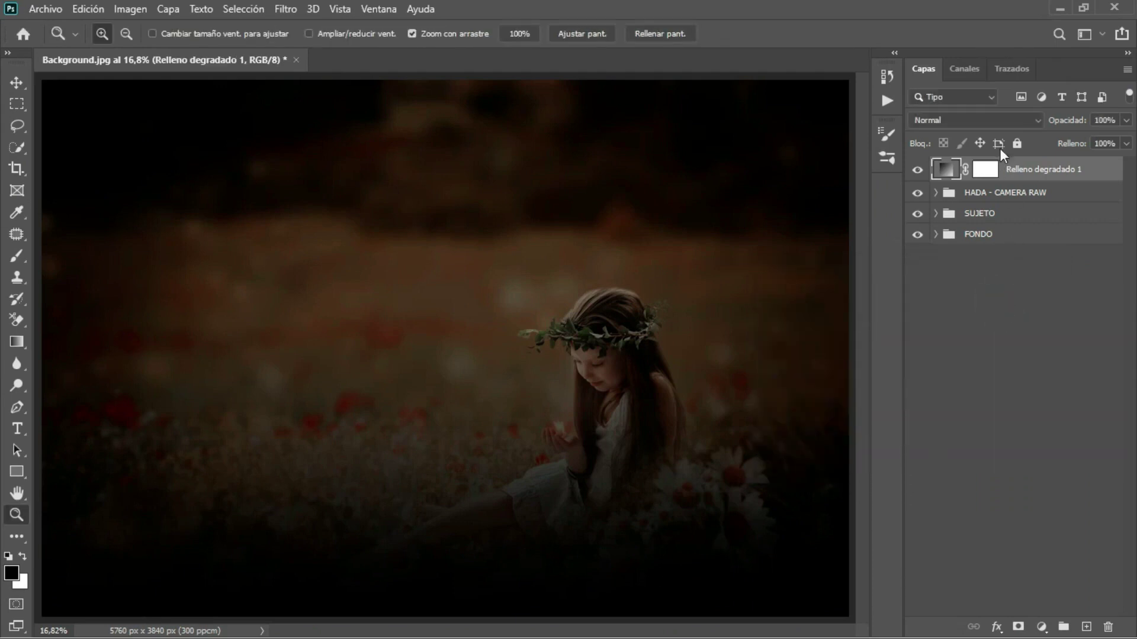
pyautogui.click(995, 122)
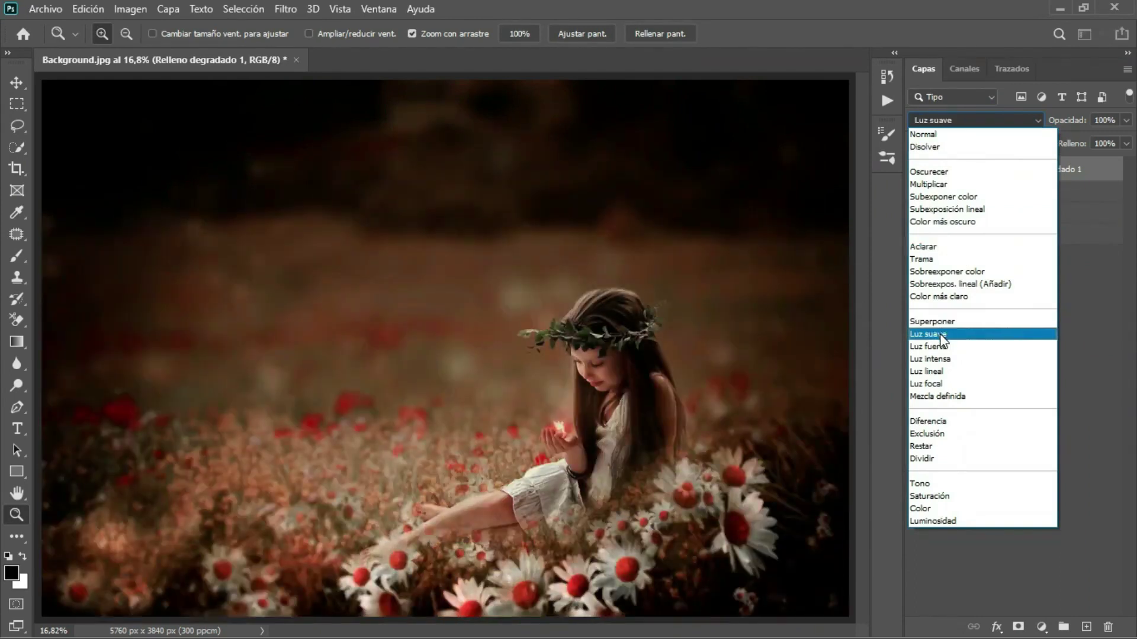
pyautogui.click(941, 335)
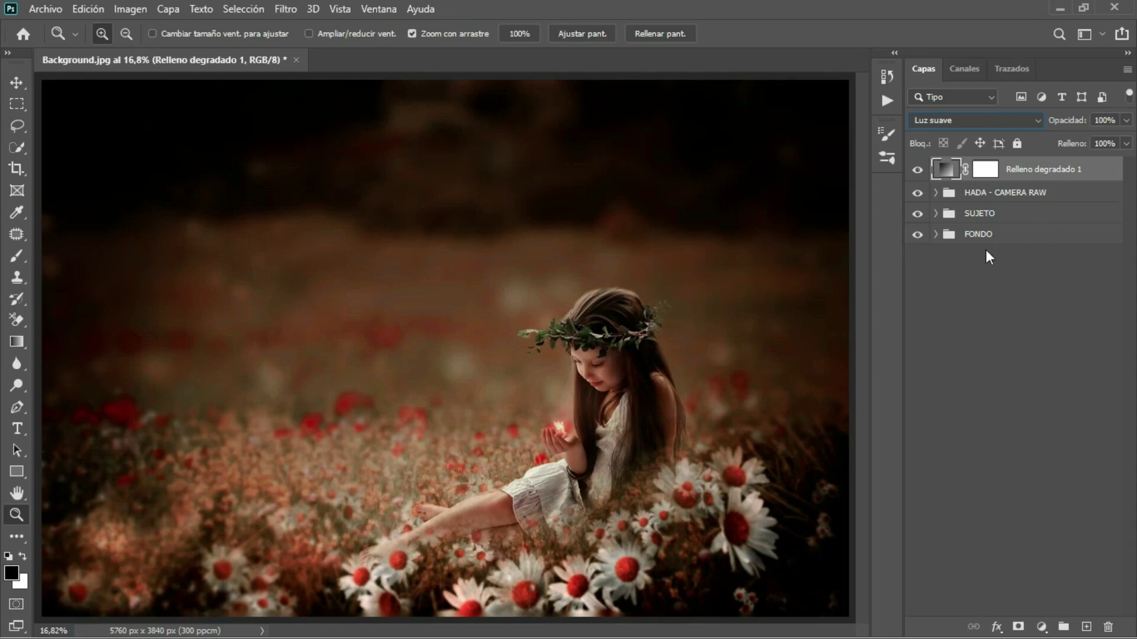
pyautogui.click(55, 10)
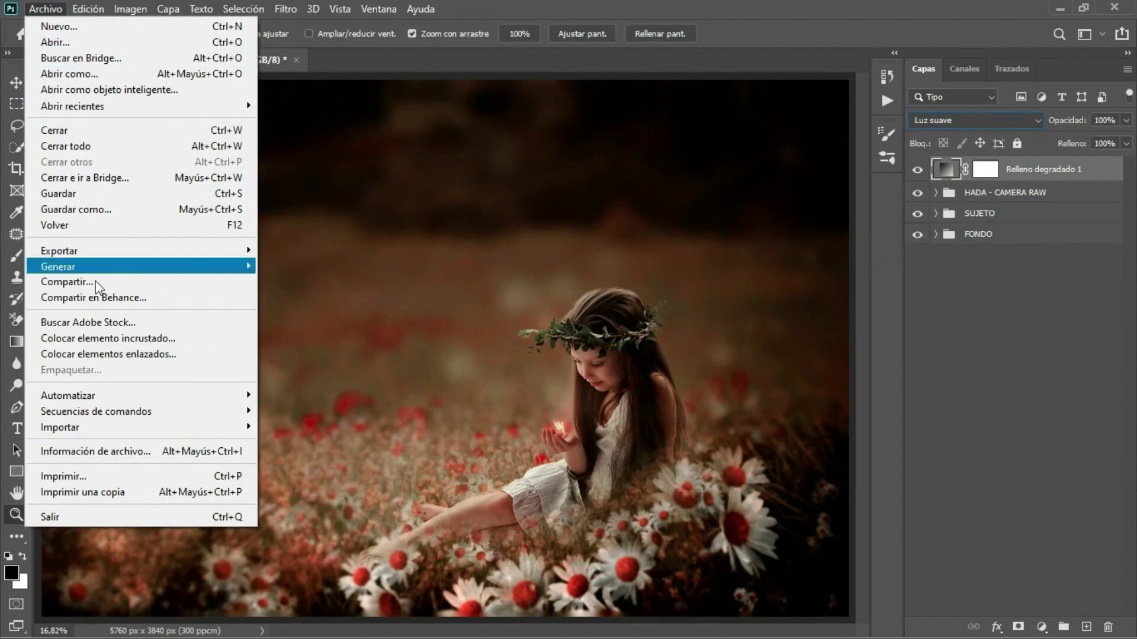
# Step: Place the TEXTURA image embedded and stretch it across the whole canvas
pyautogui.click(120, 340)
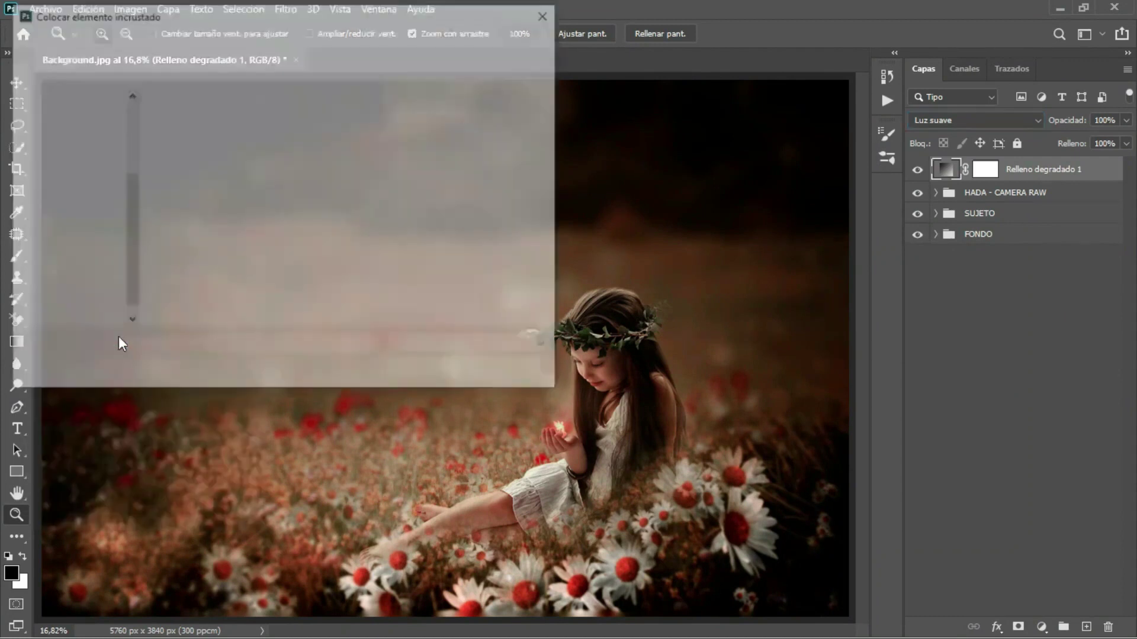
pyautogui.click(504, 262)
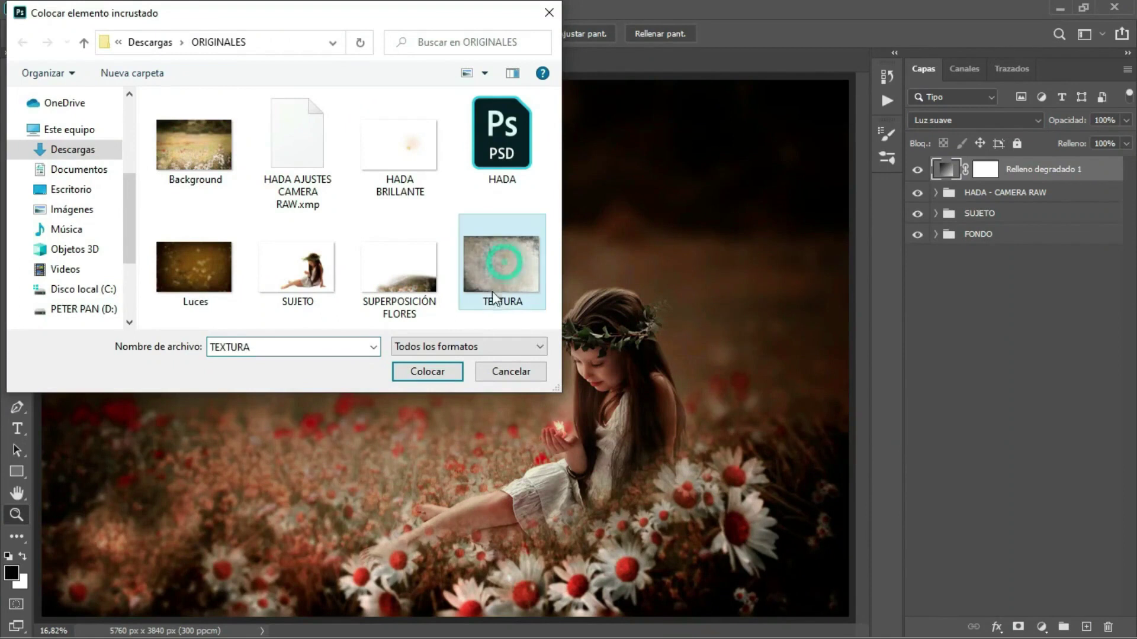
pyautogui.click(437, 371)
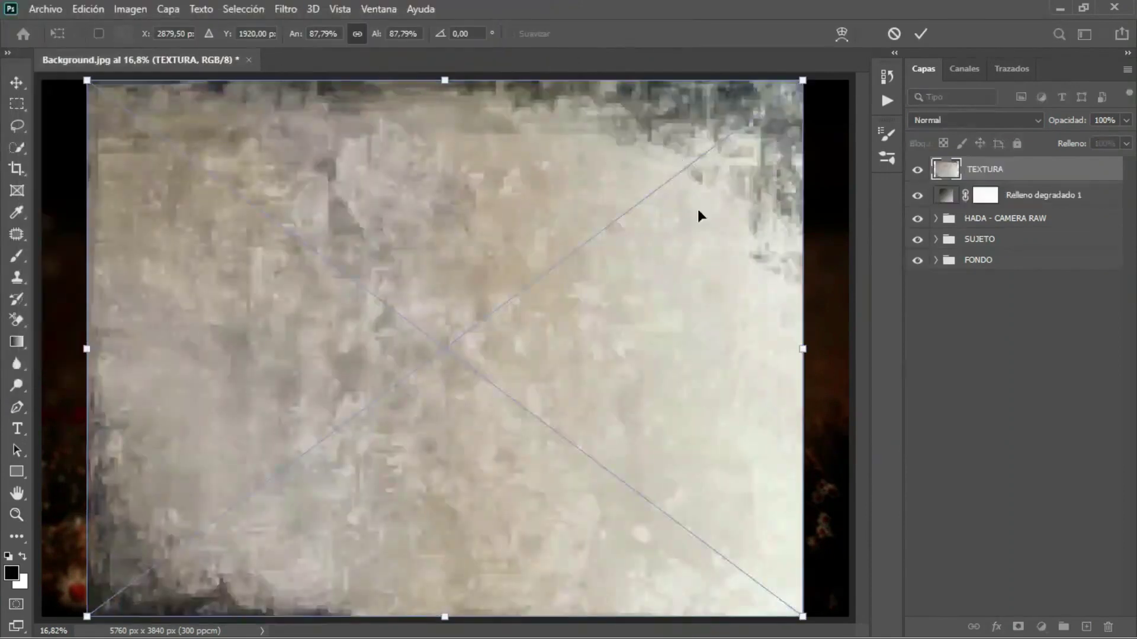
pyautogui.moveTo(805, 348); pyautogui.dragTo(866, 361)
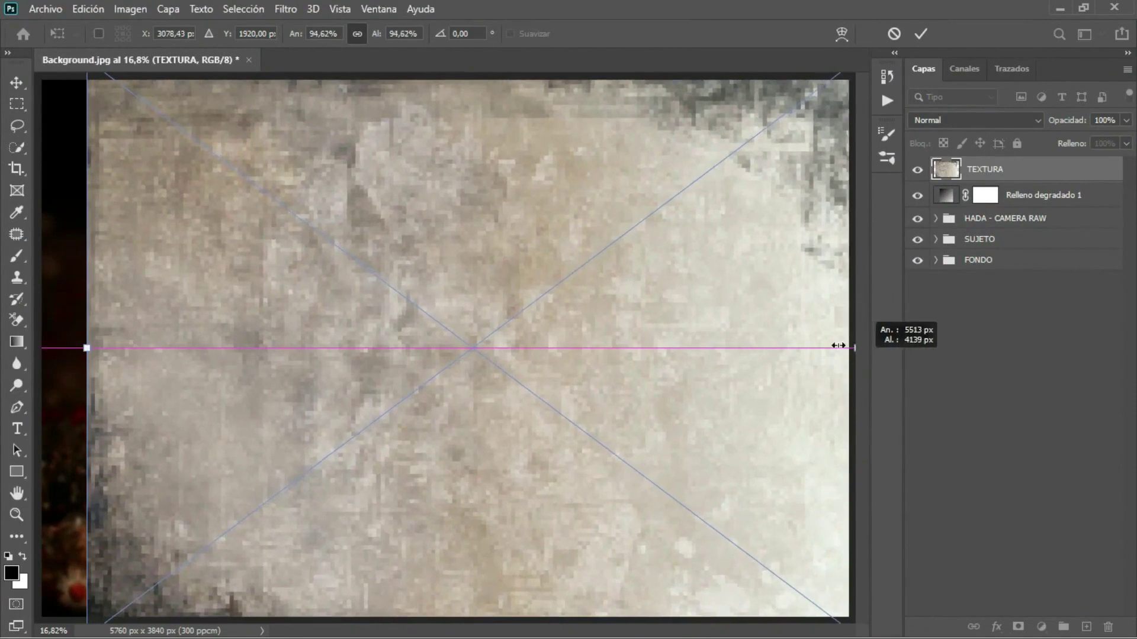
pyautogui.moveTo(89, 348); pyautogui.dragTo(48, 343)
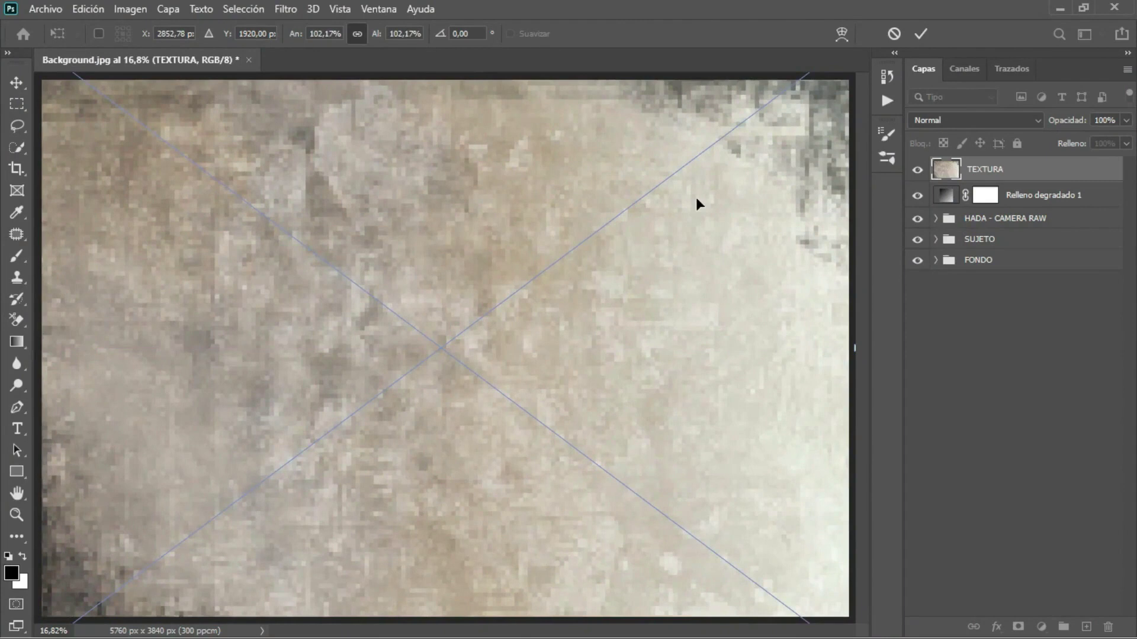
pyautogui.hotkey('shift', 'alt', 'f')
pyautogui.click(918, 41)
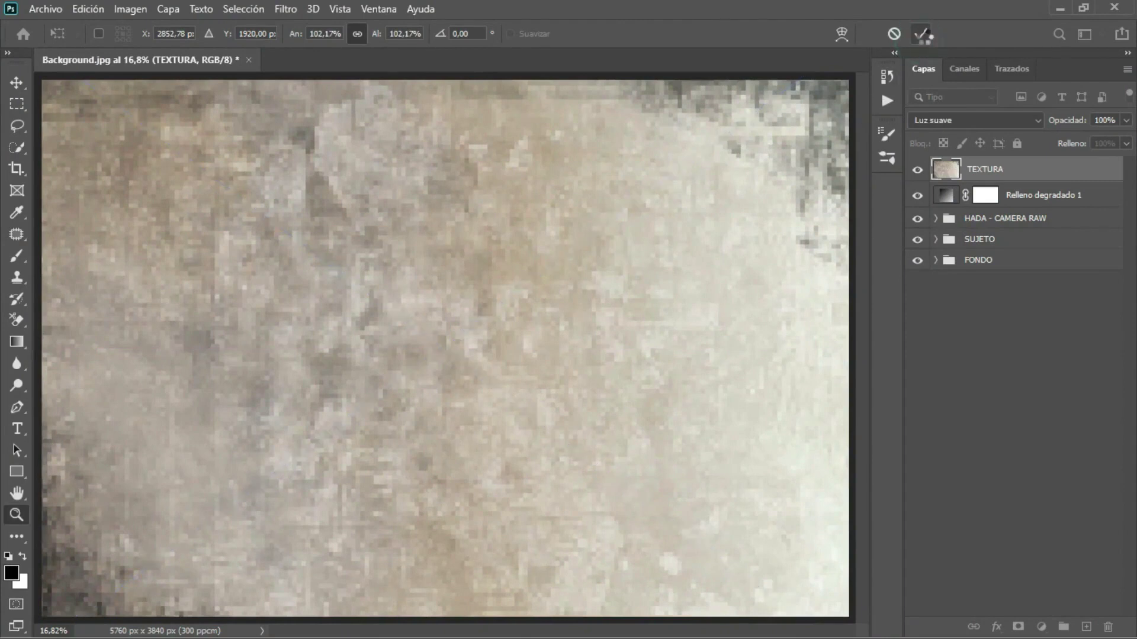
pyautogui.hotkey('shift', 'alt', 'n')
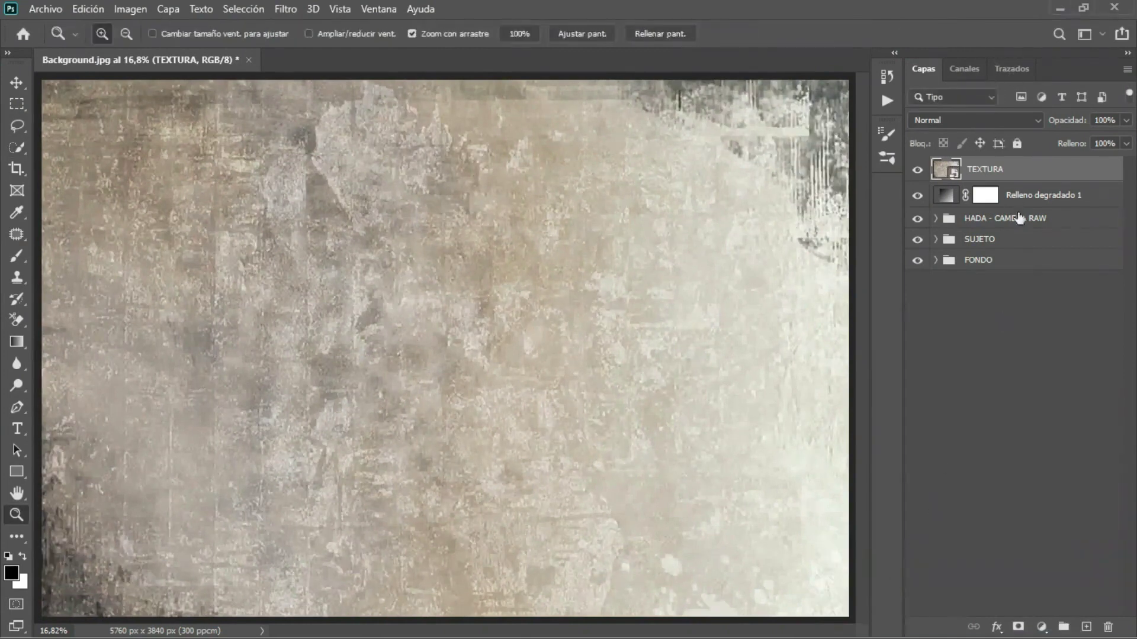
# Step: Set the TEXTURA layer to Multiplicar blending at 78% opacity
pyautogui.click(978, 119)
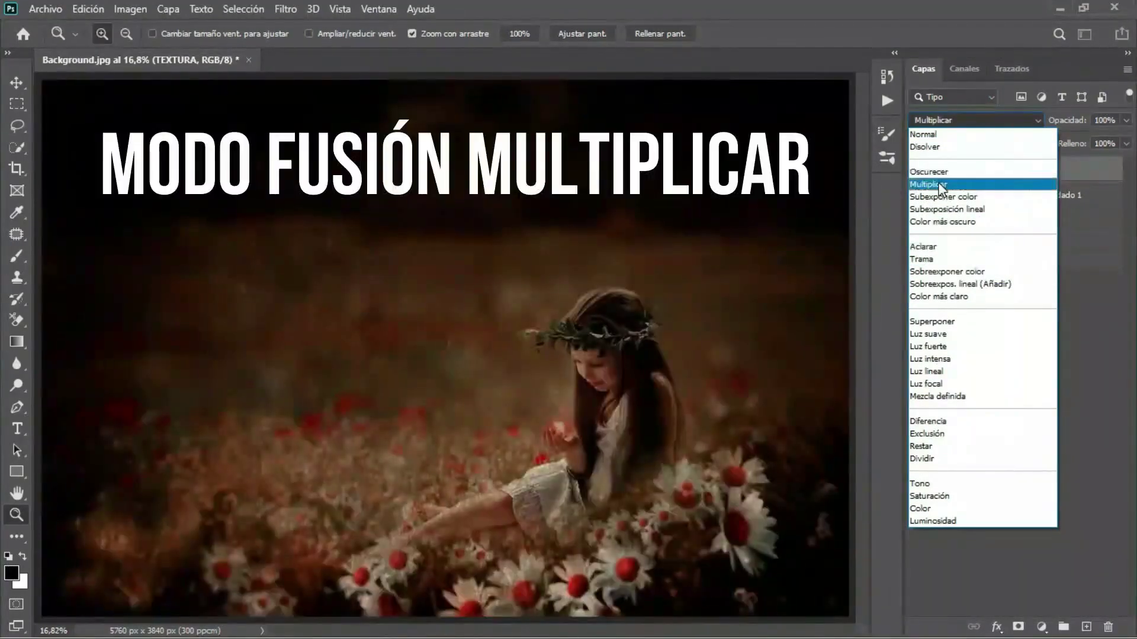
pyautogui.click(941, 184)
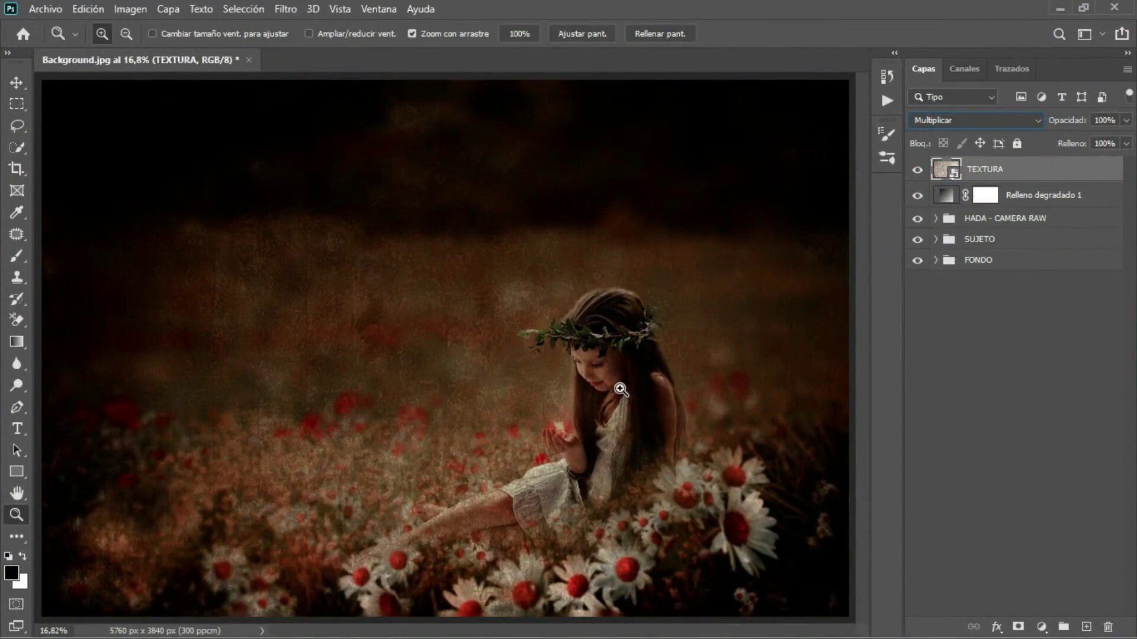
pyautogui.click(618, 385)
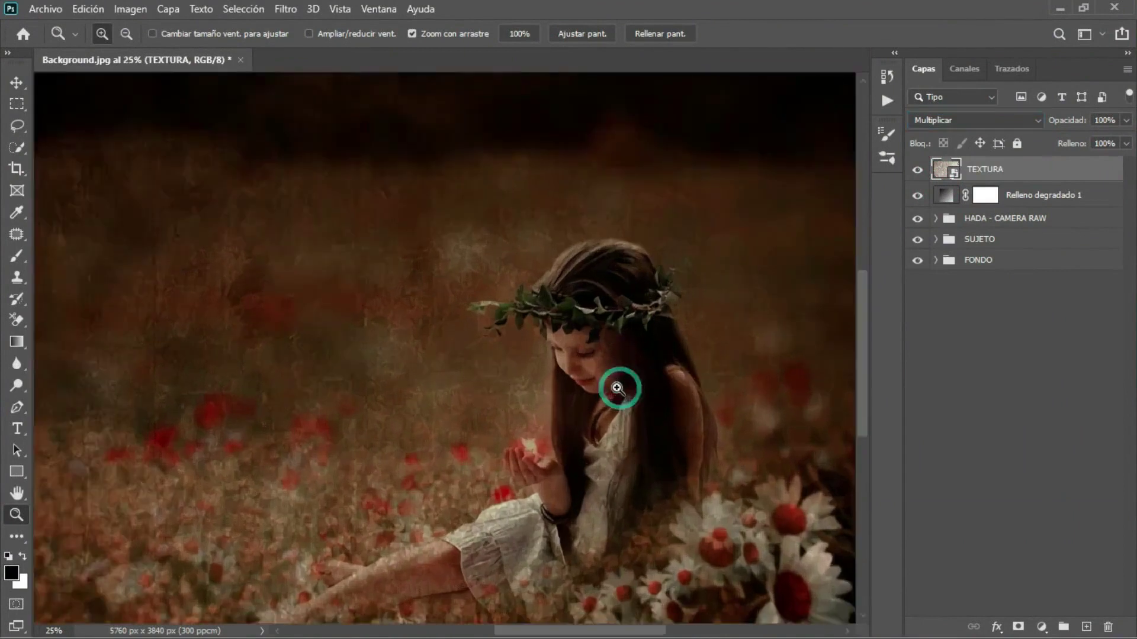
pyautogui.click(1126, 121)
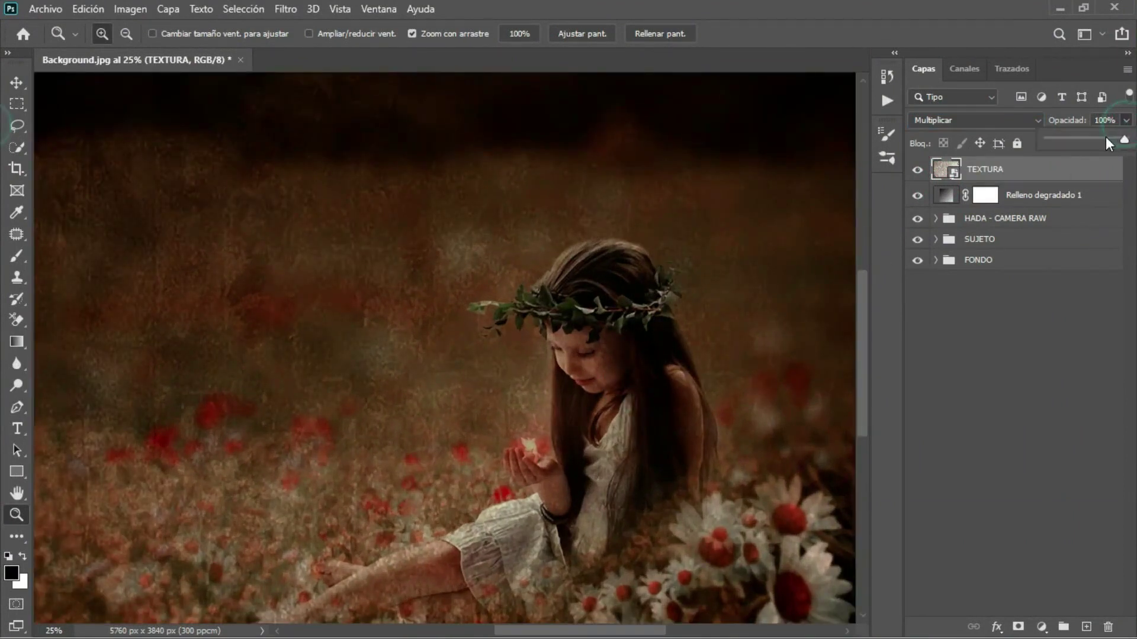
pyautogui.moveTo(1108, 136); pyautogui.dragTo(1104, 136)
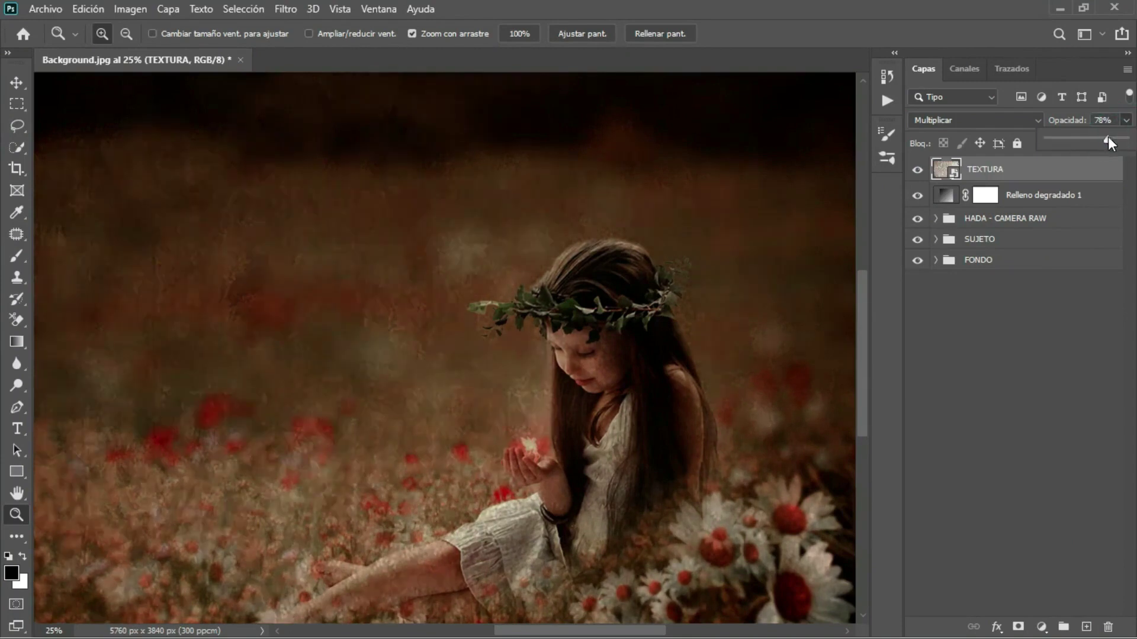
pyautogui.click(1036, 171)
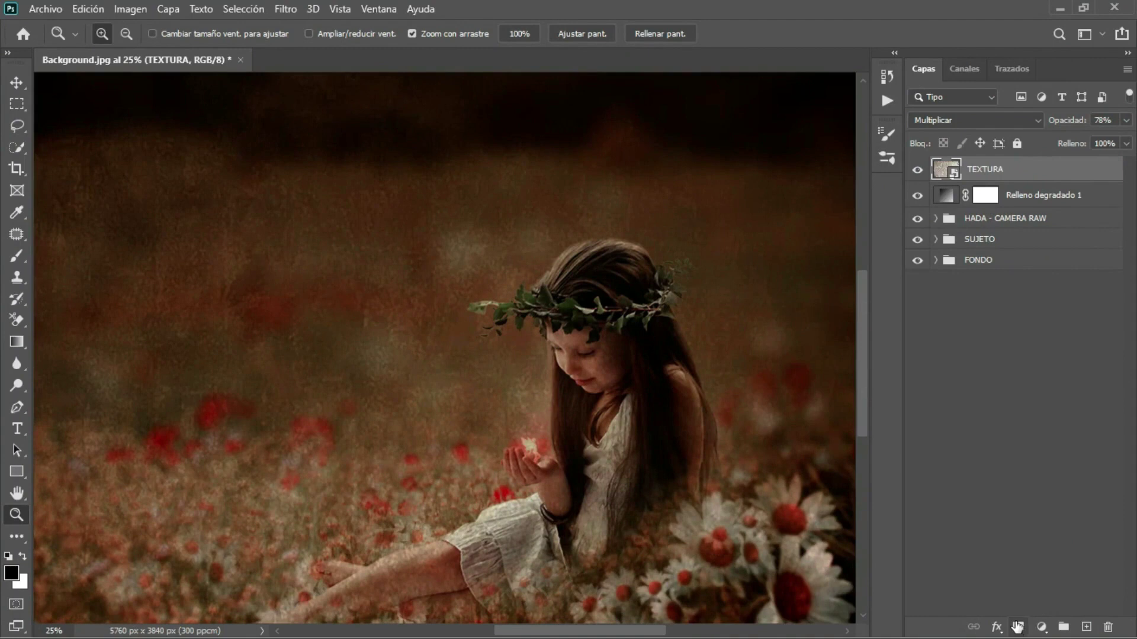
# Step: Add a layer mask to TEXTURA and set up a smaller brush at 27% flow
pyautogui.click(1016, 627)
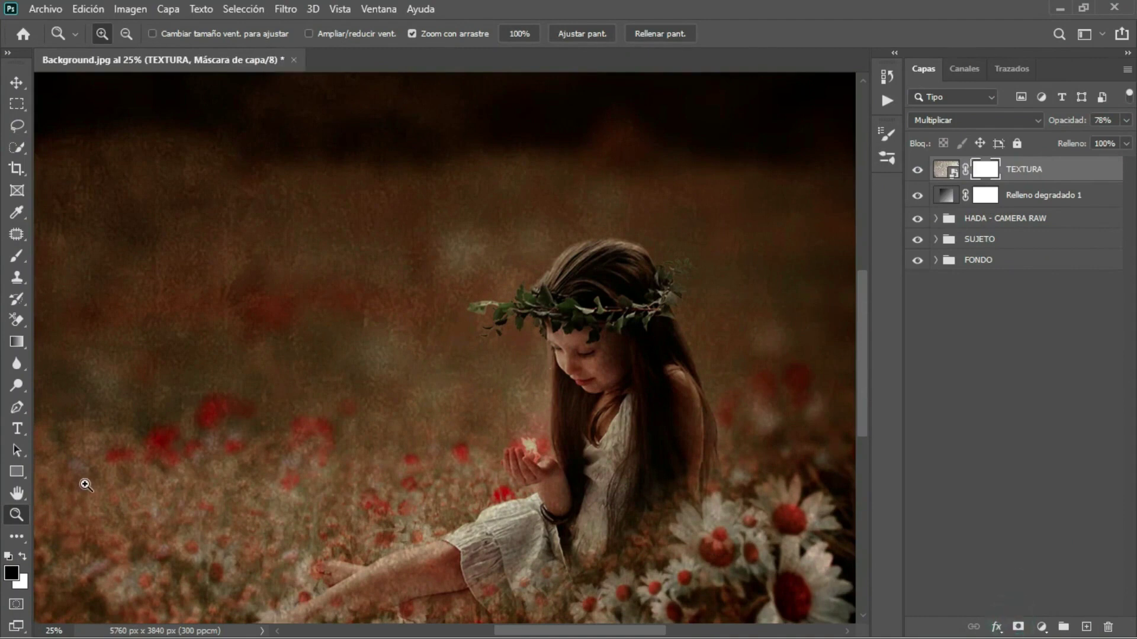
pyautogui.click(464, 408)
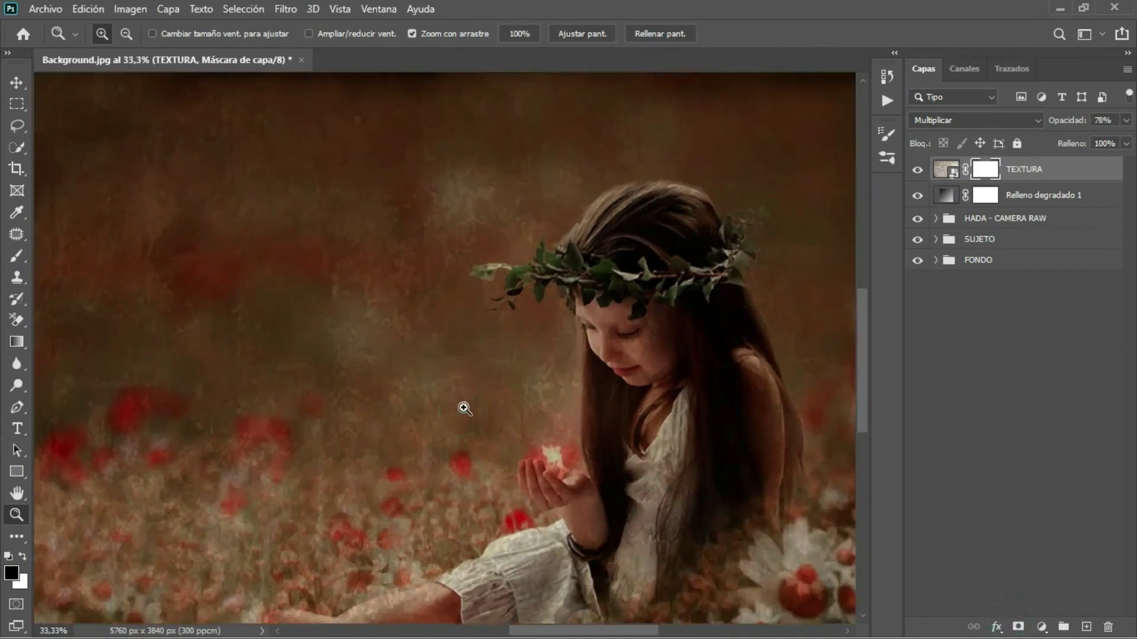
pyautogui.click(465, 407)
pyautogui.moveTo(494, 384); pyautogui.dragTo(217, 364)
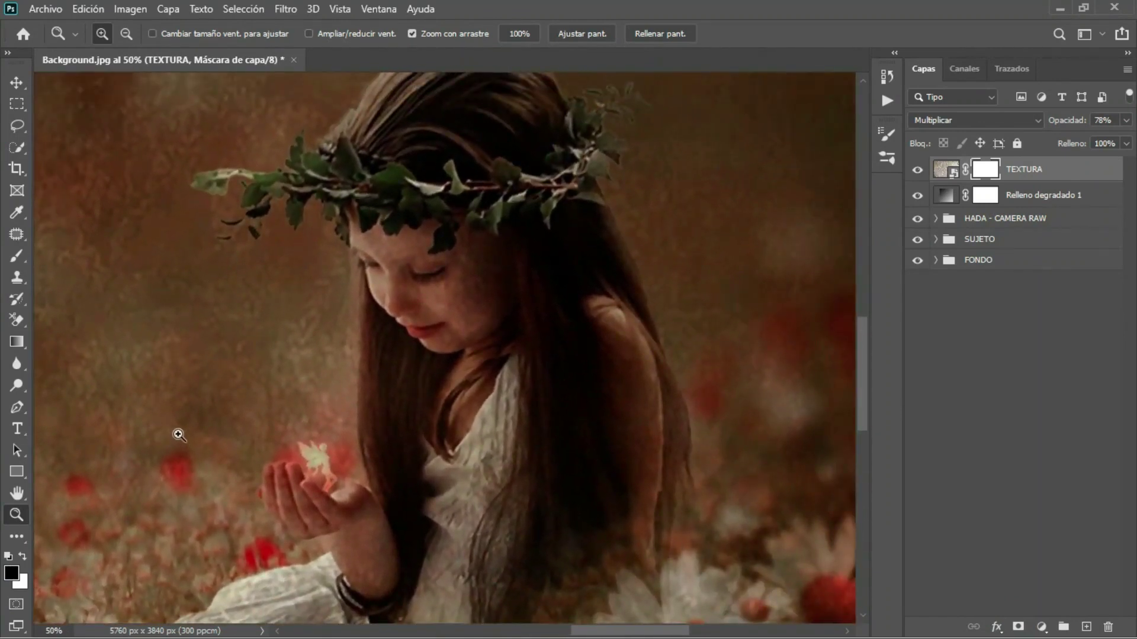
pyautogui.click(19, 254)
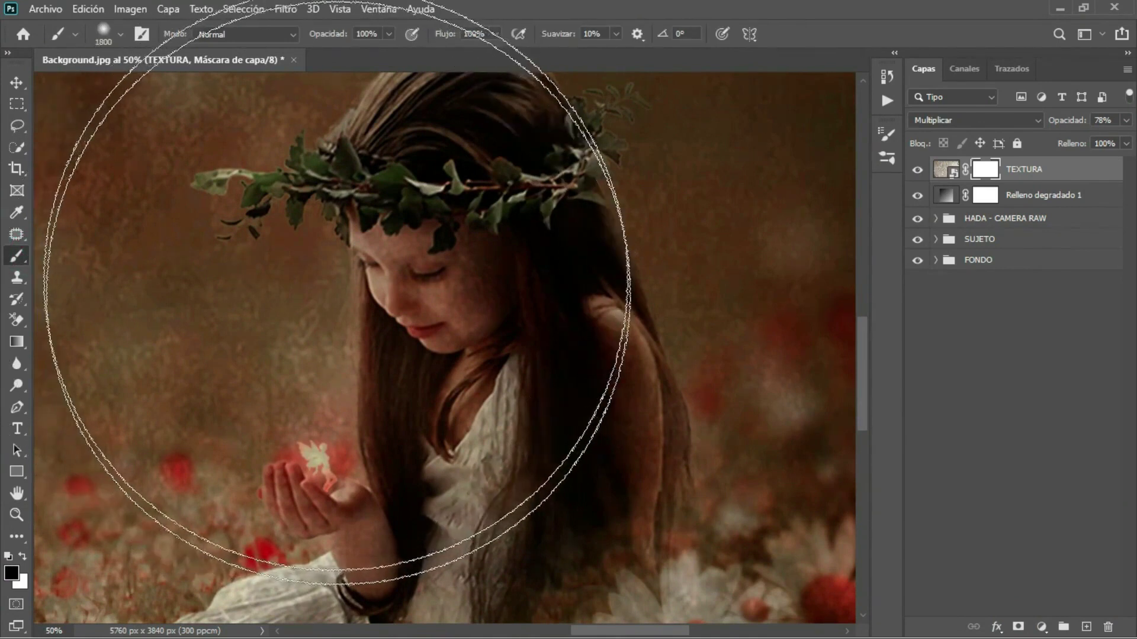
pyautogui.press('[')
pyautogui.press('[')
pyautogui.press('[')
pyautogui.press('[')
pyautogui.press('[')
pyautogui.press('[')
pyautogui.press('[')
pyautogui.press('[')
pyautogui.press('[')
pyautogui.press('[')
pyautogui.press('[')
pyautogui.press('[')
pyautogui.press('[')
pyautogui.press('[')
pyautogui.press('[')
pyautogui.press('[')
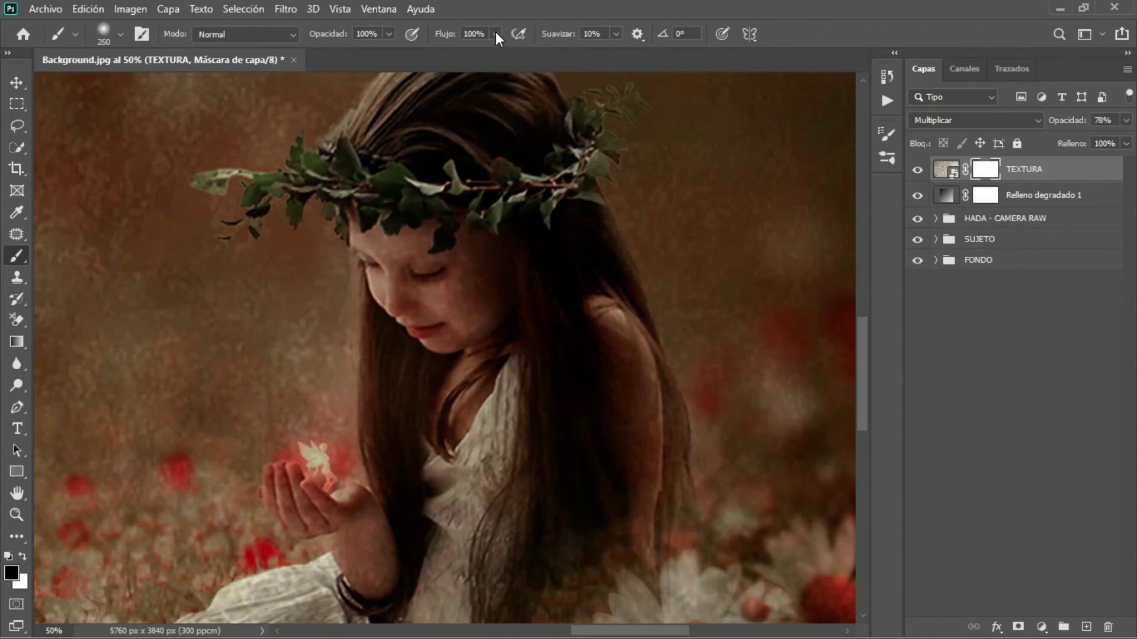
pyautogui.click(497, 33)
pyautogui.click(440, 52)
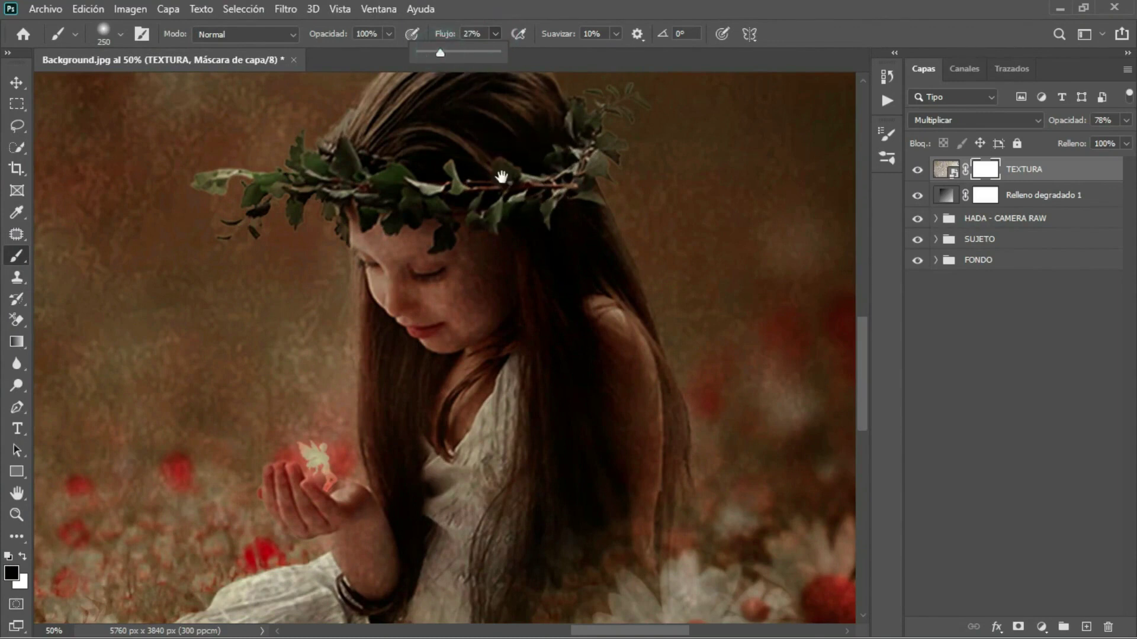
# Step: Paint the texture away from the girl's forehead, cheek and shoulder
pyautogui.moveTo(501, 176)
pyautogui.mouseDown()
pyautogui.moveTo(483, 286)
pyautogui.moveTo(449, 333)
pyautogui.mouseUp()
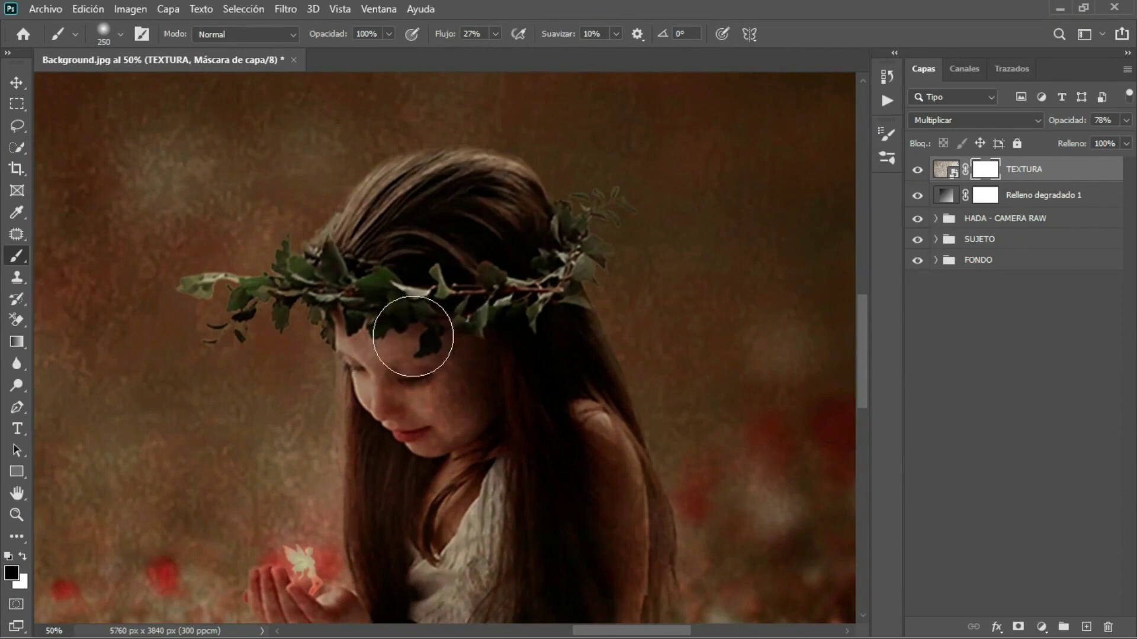
pyautogui.moveTo(435, 368)
pyautogui.mouseDown()
pyautogui.moveTo(442, 357)
pyautogui.moveTo(416, 383)
pyautogui.moveTo(452, 398)
pyautogui.moveTo(416, 417)
pyautogui.moveTo(439, 426)
pyautogui.moveTo(431, 398)
pyautogui.mouseUp()
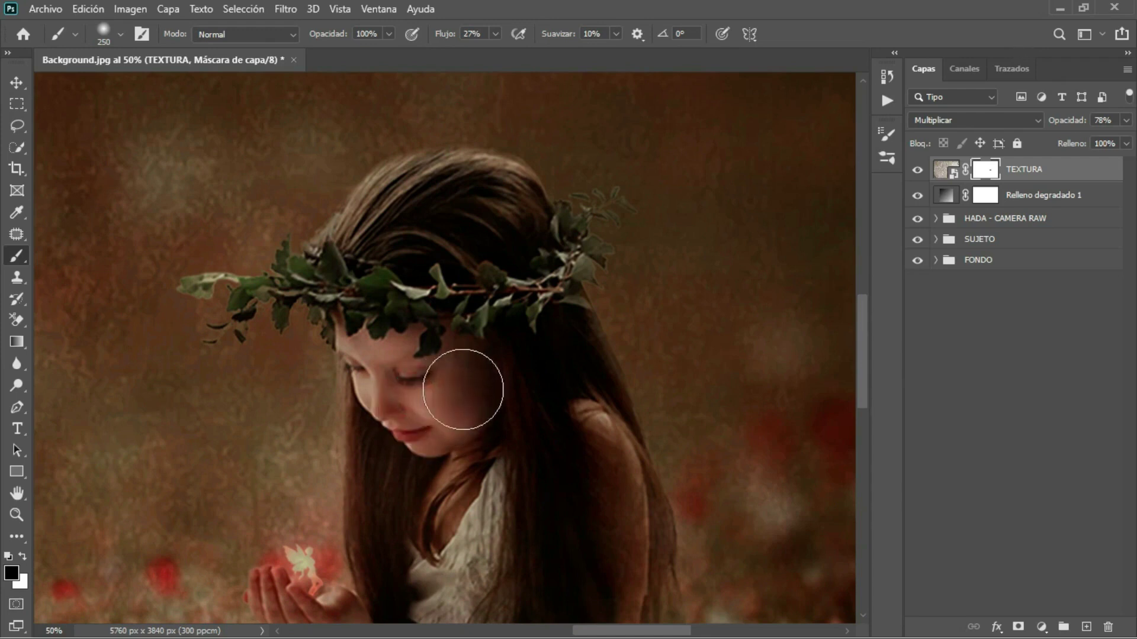
pyautogui.moveTo(574, 432)
pyautogui.mouseDown()
pyautogui.moveTo(602, 446)
pyautogui.moveTo(609, 469)
pyautogui.moveTo(581, 411)
pyautogui.mouseUp()
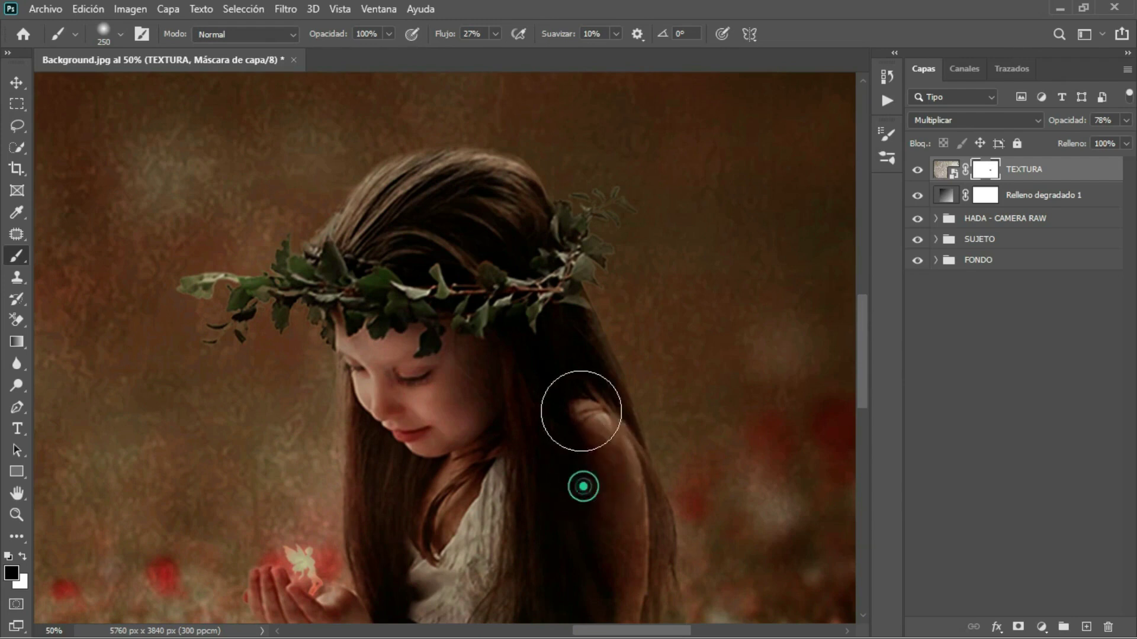
pyautogui.moveTo(561, 451); pyautogui.dragTo(560, 403)
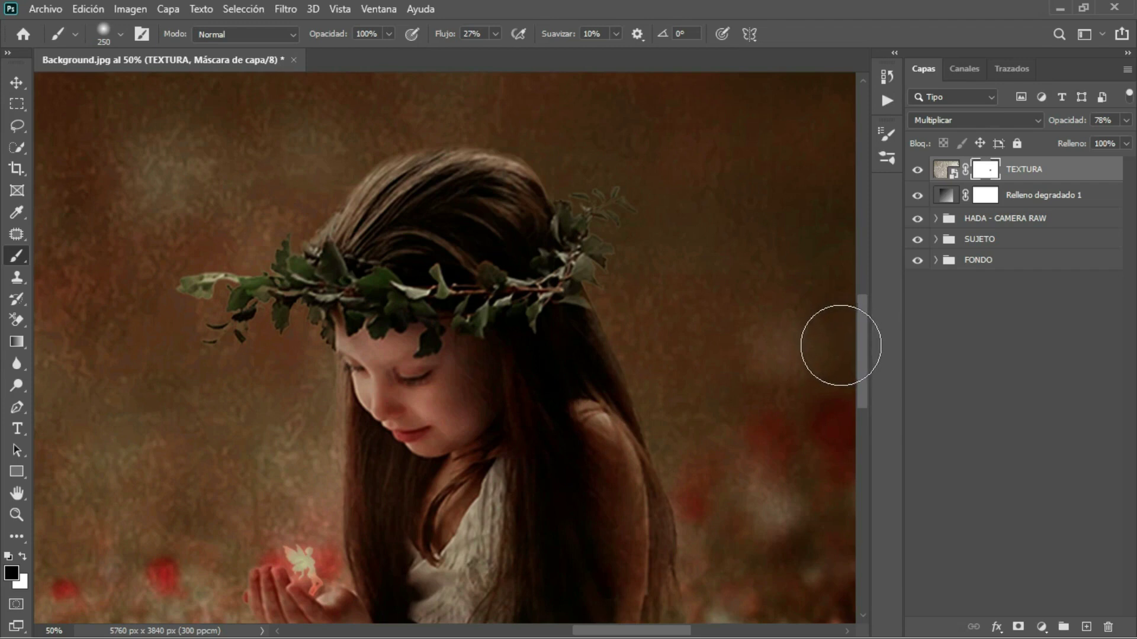
pyautogui.scroll(-2, 840, 346)
pyautogui.moveTo(592, 375); pyautogui.dragTo(609, 431)
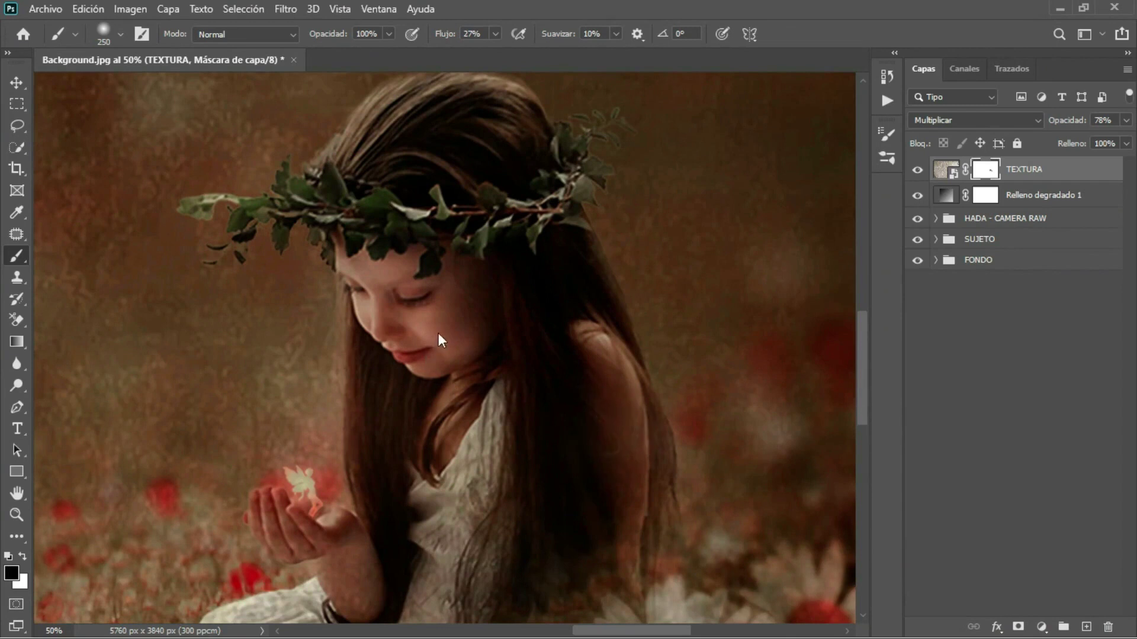
# Step: Paint the texture away from the girl's cheek, dress and forearm
pyautogui.moveTo(438, 334); pyautogui.dragTo(433, 348)
pyautogui.moveTo(471, 463); pyautogui.dragTo(459, 485)
pyautogui.moveTo(481, 444)
pyautogui.mouseDown()
pyautogui.moveTo(464, 478)
pyautogui.moveTo(536, 331)
pyautogui.mouseUp()
pyautogui.moveTo(476, 411)
pyautogui.mouseDown()
pyautogui.moveTo(444, 424)
pyautogui.moveTo(437, 446)
pyautogui.moveTo(527, 341)
pyautogui.mouseUp()
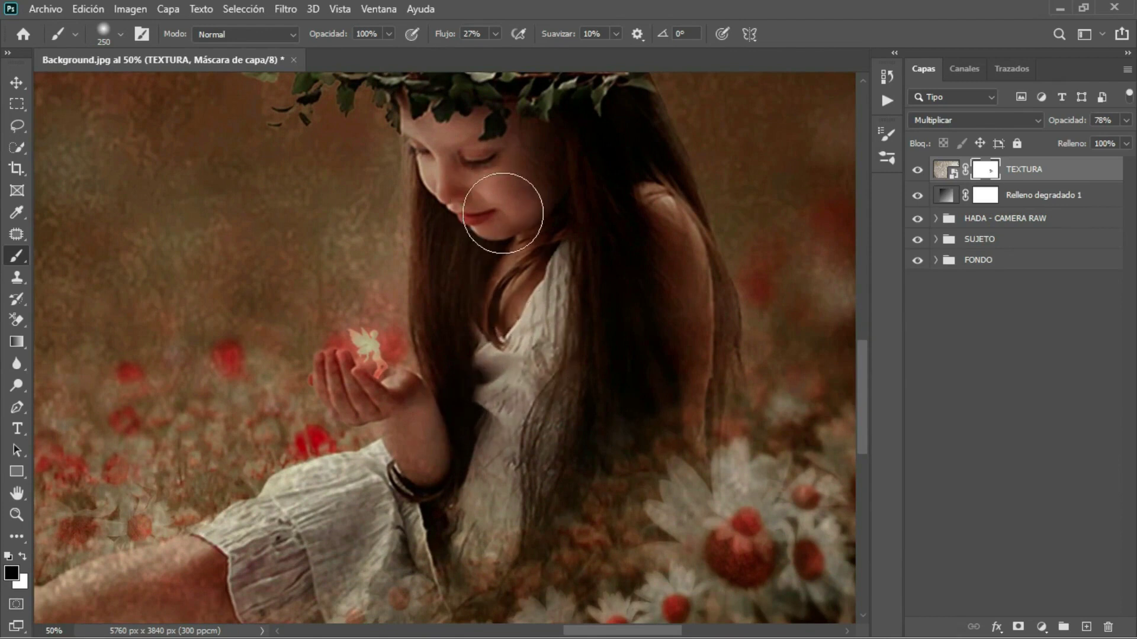
pyautogui.moveTo(495, 330)
pyautogui.mouseDown()
pyautogui.moveTo(436, 471)
pyautogui.moveTo(328, 499)
pyautogui.mouseUp()
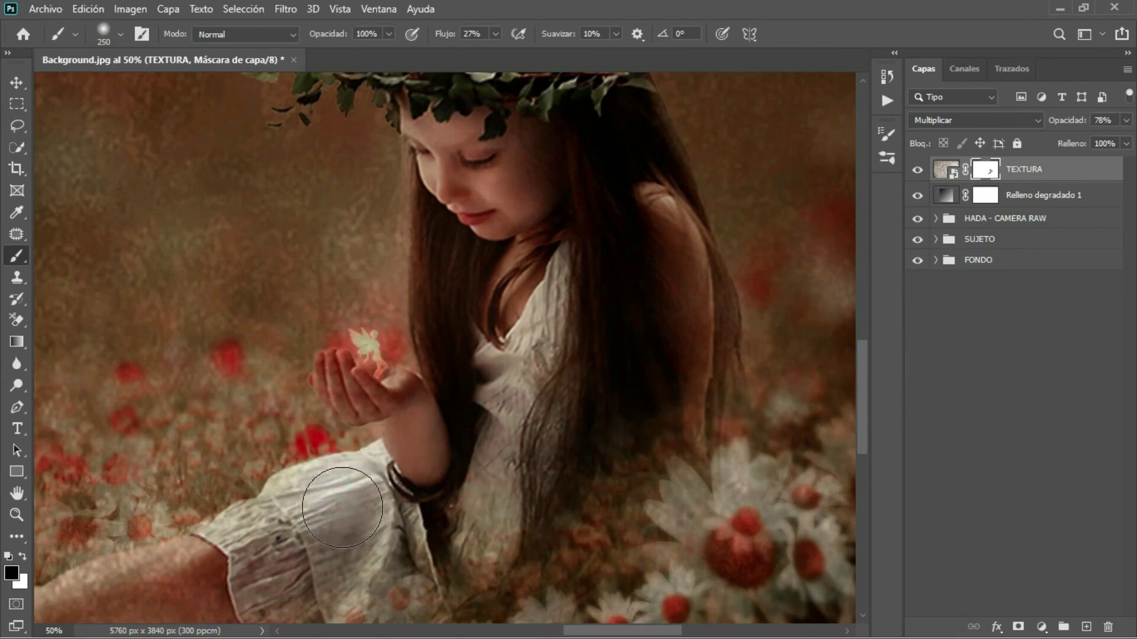
pyautogui.moveTo(339, 505); pyautogui.dragTo(479, 405)
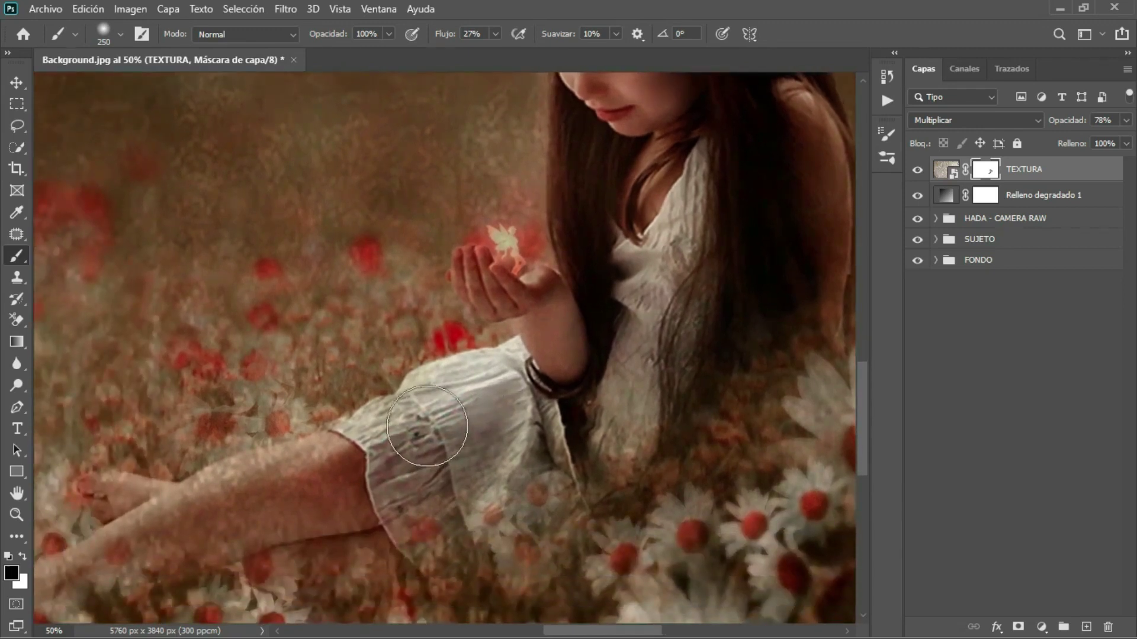
# Step: With a smaller brush, fade the texture along the sleeve edge and leg
pyautogui.press('[')
pyautogui.press('[')
pyautogui.press('[')
pyautogui.press('[')
pyautogui.moveTo(412, 400); pyautogui.dragTo(277, 465)
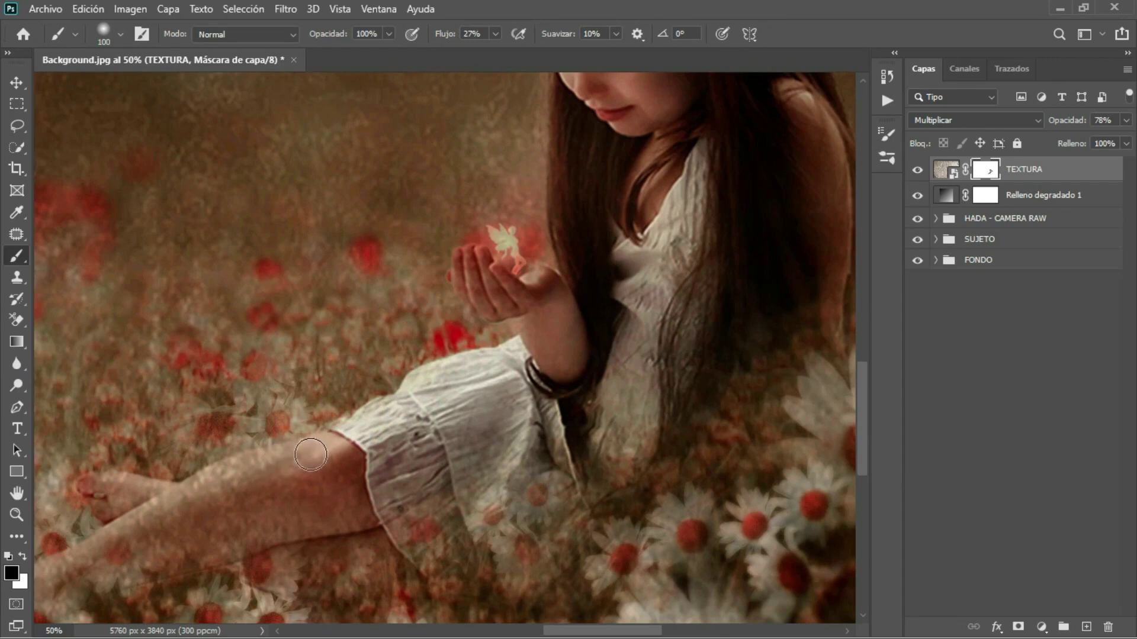
pyautogui.moveTo(311, 454); pyautogui.dragTo(264, 463)
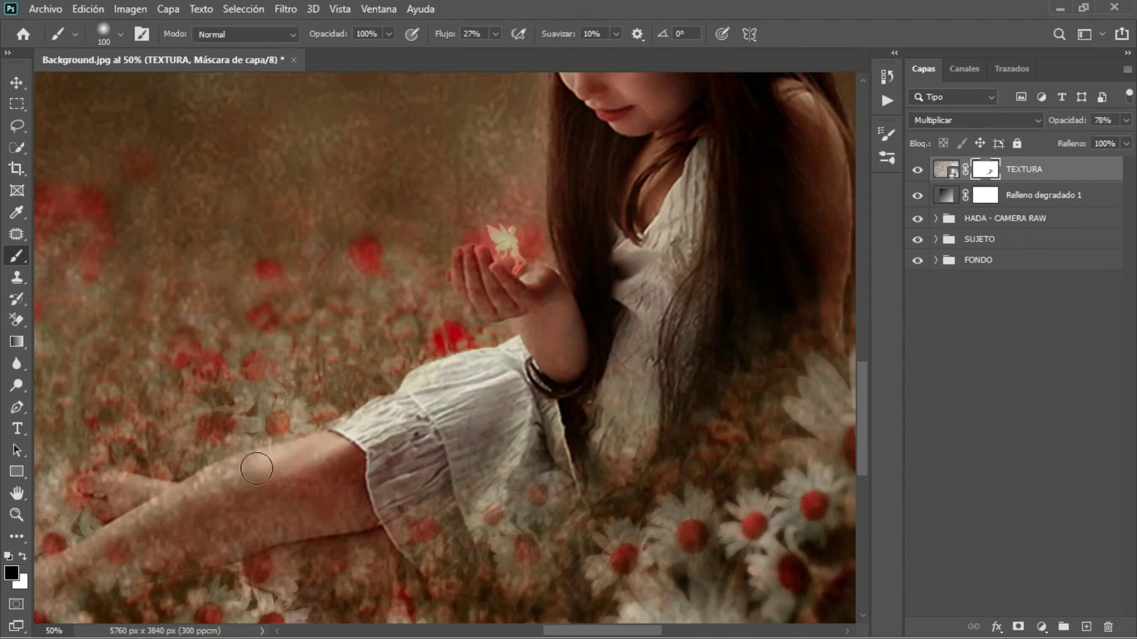
pyautogui.moveTo(225, 478)
pyautogui.mouseDown()
pyautogui.moveTo(151, 497)
pyautogui.moveTo(106, 486)
pyautogui.moveTo(142, 501)
pyautogui.moveTo(211, 489)
pyautogui.mouseUp()
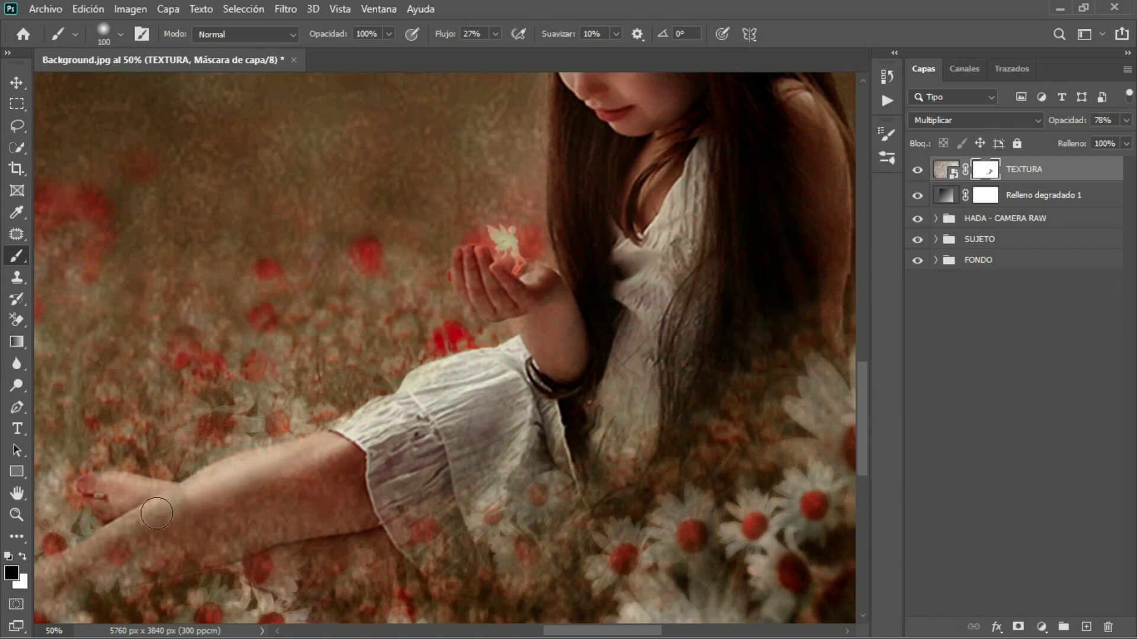
pyautogui.moveTo(152, 505); pyautogui.dragTo(209, 499)
# Step: Clear the texture up the leg, down the shin and off the bare foot
pyautogui.moveTo(229, 493); pyautogui.dragTo(382, 409)
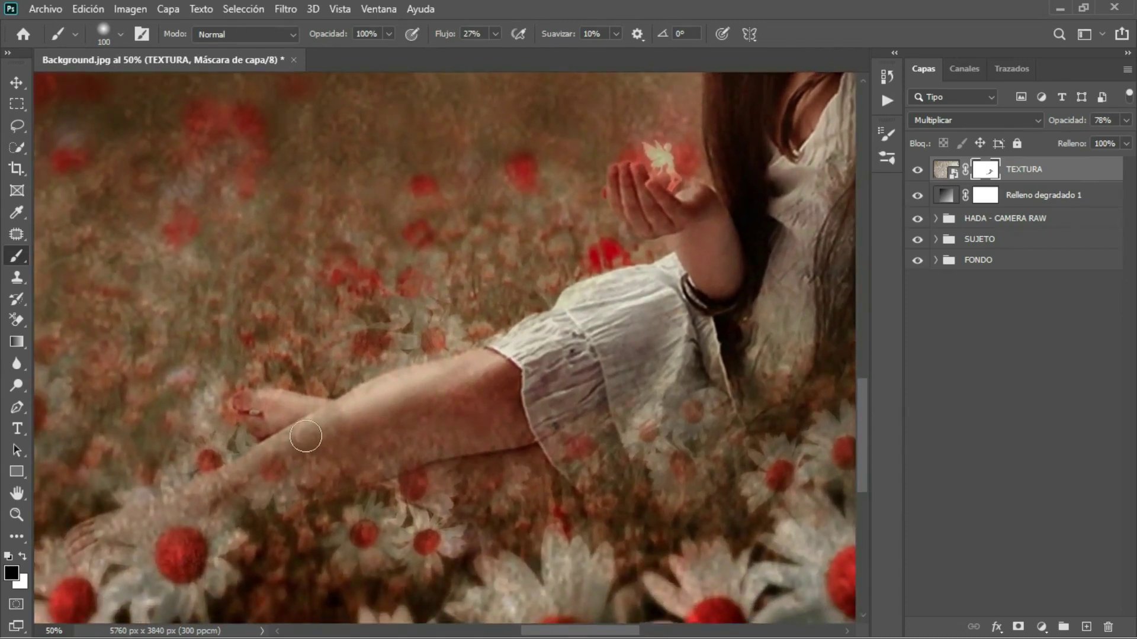
pyautogui.moveTo(311, 427); pyautogui.dragTo(339, 412)
pyautogui.moveTo(291, 441); pyautogui.dragTo(224, 473)
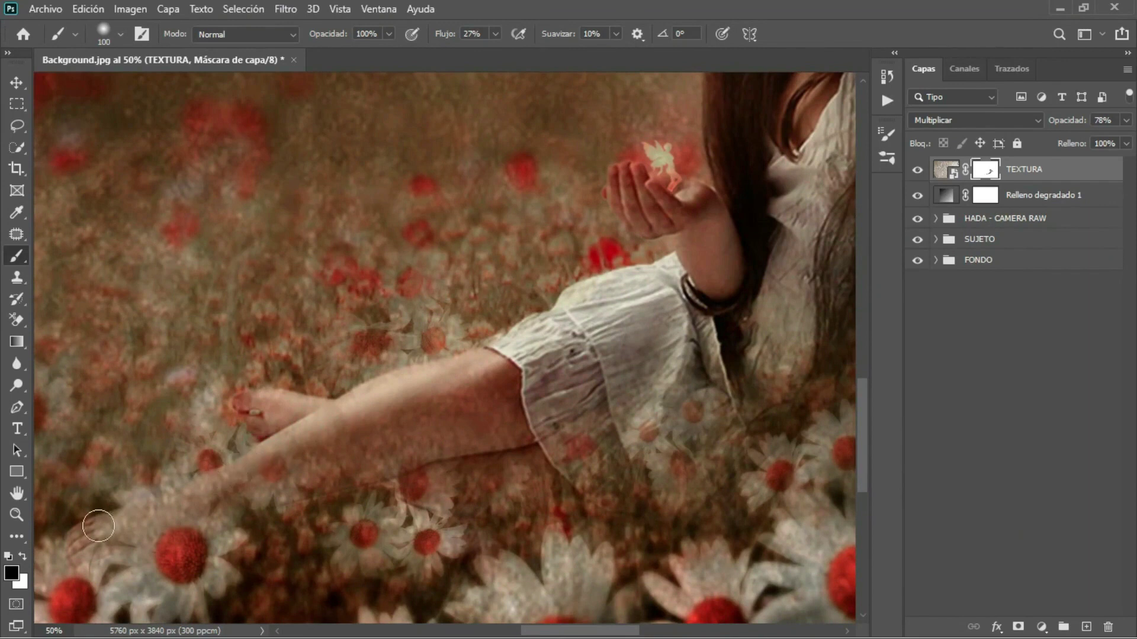
pyautogui.click(90, 525)
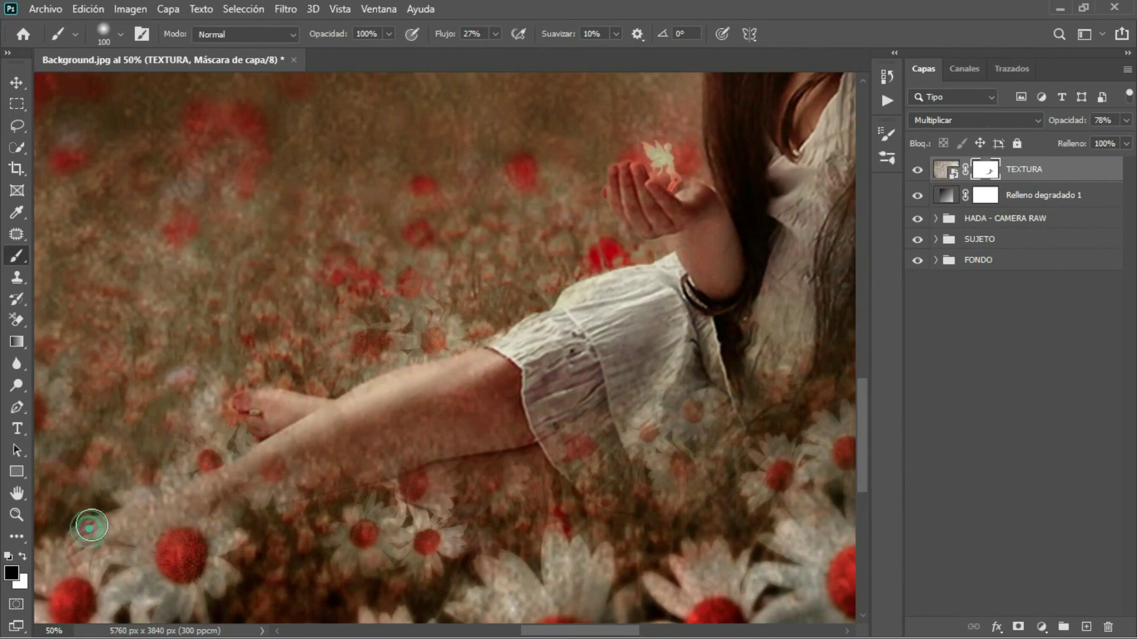
pyautogui.moveTo(94, 523)
pyautogui.mouseDown()
pyautogui.moveTo(102, 515)
pyautogui.moveTo(88, 526)
pyautogui.mouseUp()
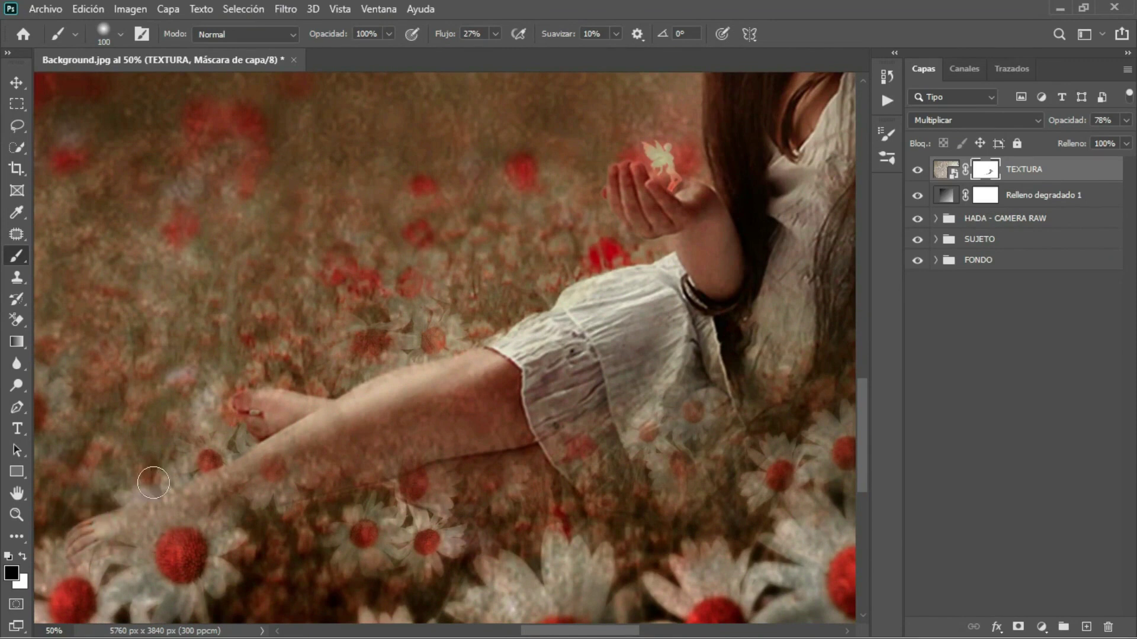
pyautogui.moveTo(583, 403); pyautogui.dragTo(451, 498)
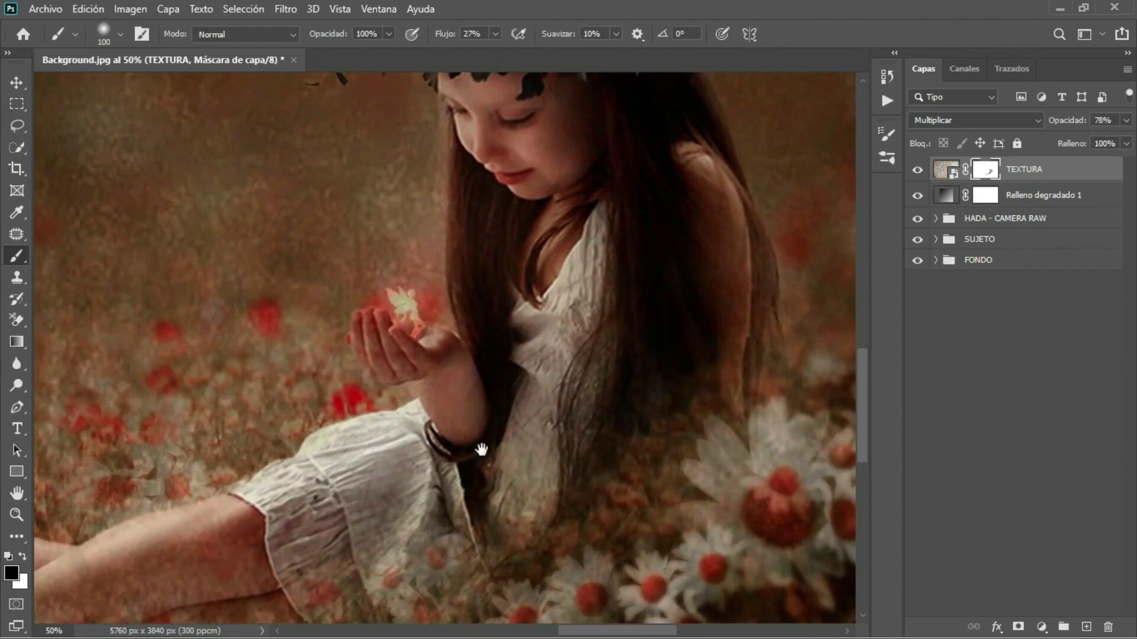
pyautogui.moveTo(480, 439); pyautogui.dragTo(478, 457)
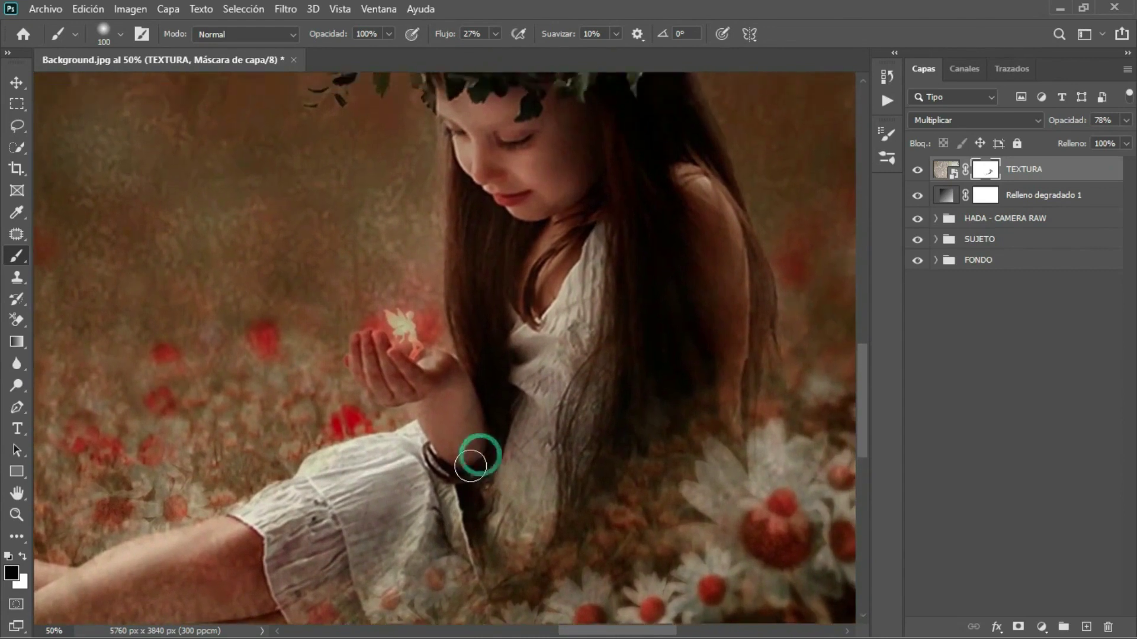
pyautogui.click(16, 515)
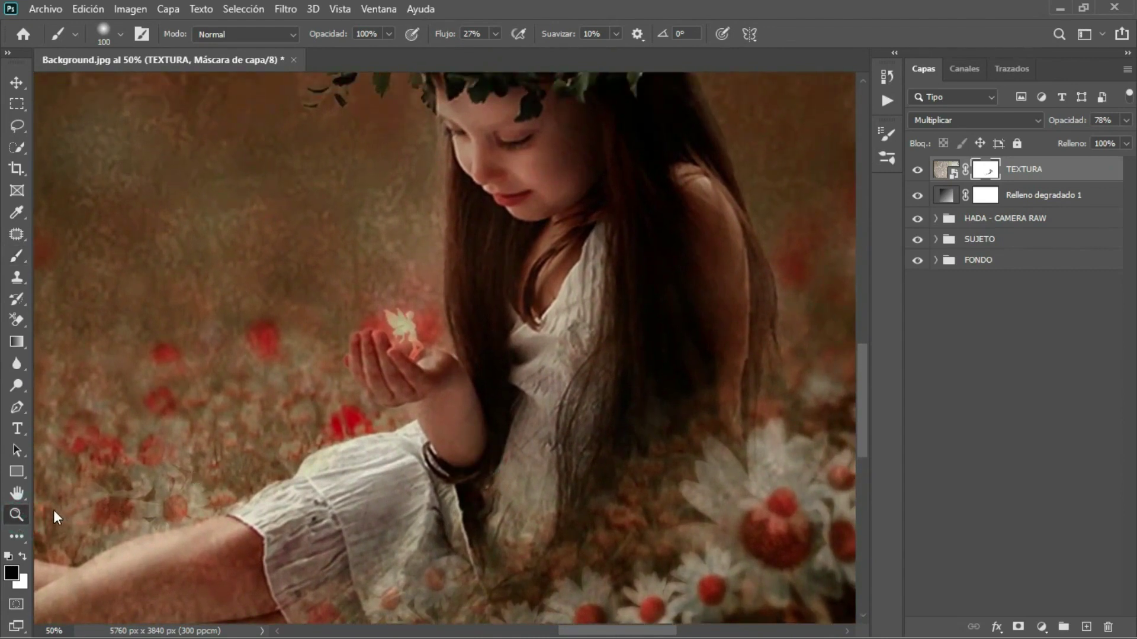
# Step: Zoom in on the hand and paint texture off the thumb, palm, wrist and forearm
pyautogui.click(26, 510)
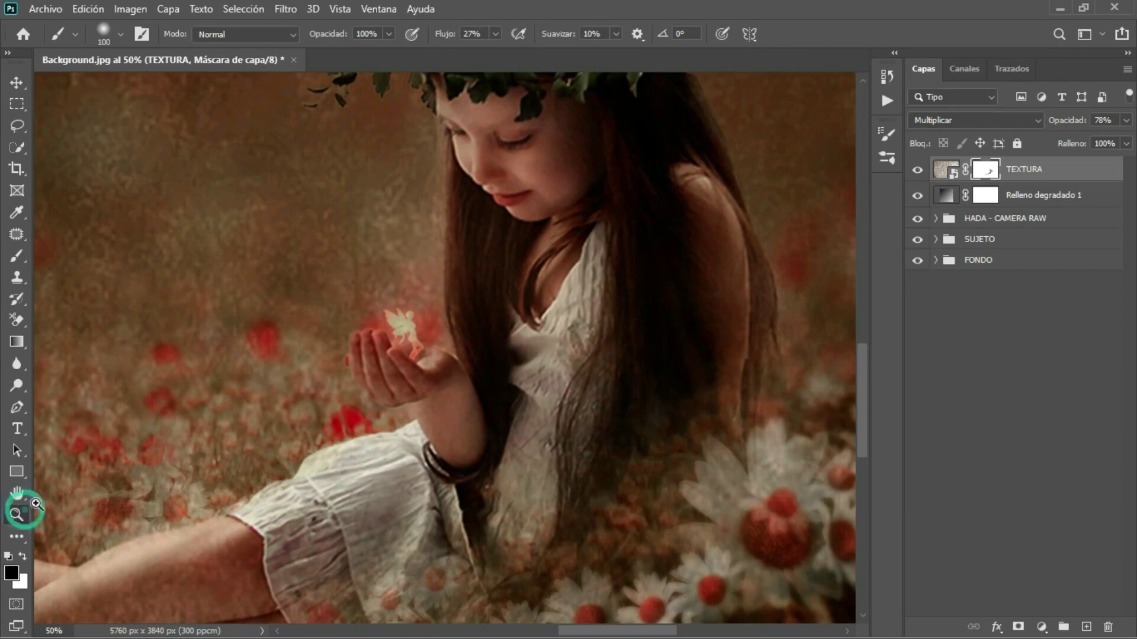
pyautogui.click(454, 377)
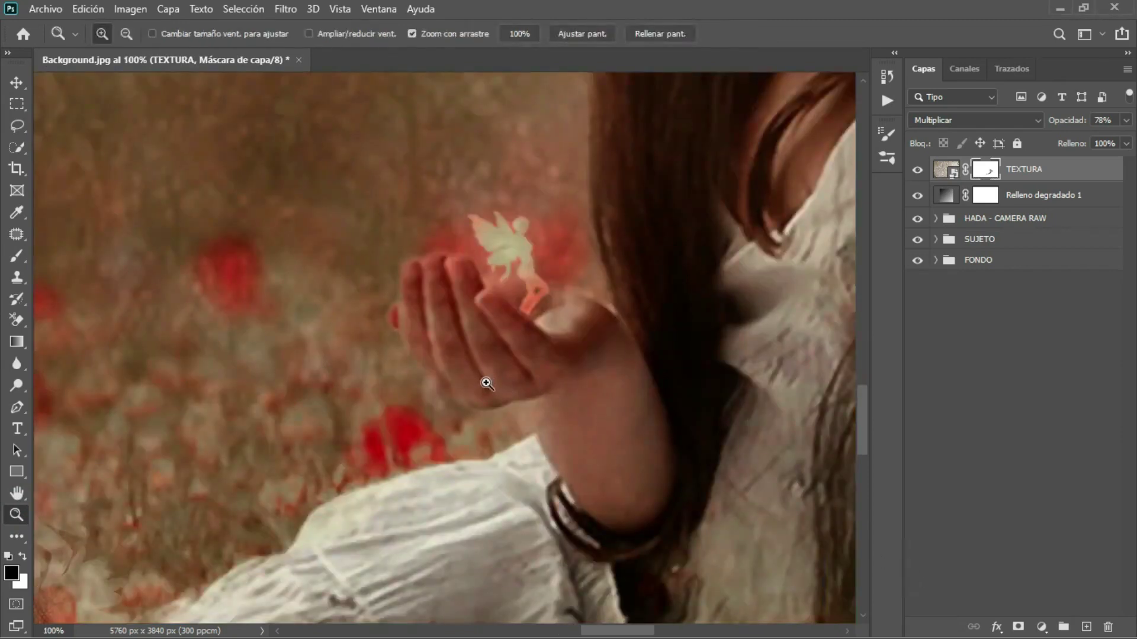
pyautogui.press('b')
pyautogui.press('[')
pyautogui.press('[')
pyautogui.press('[')
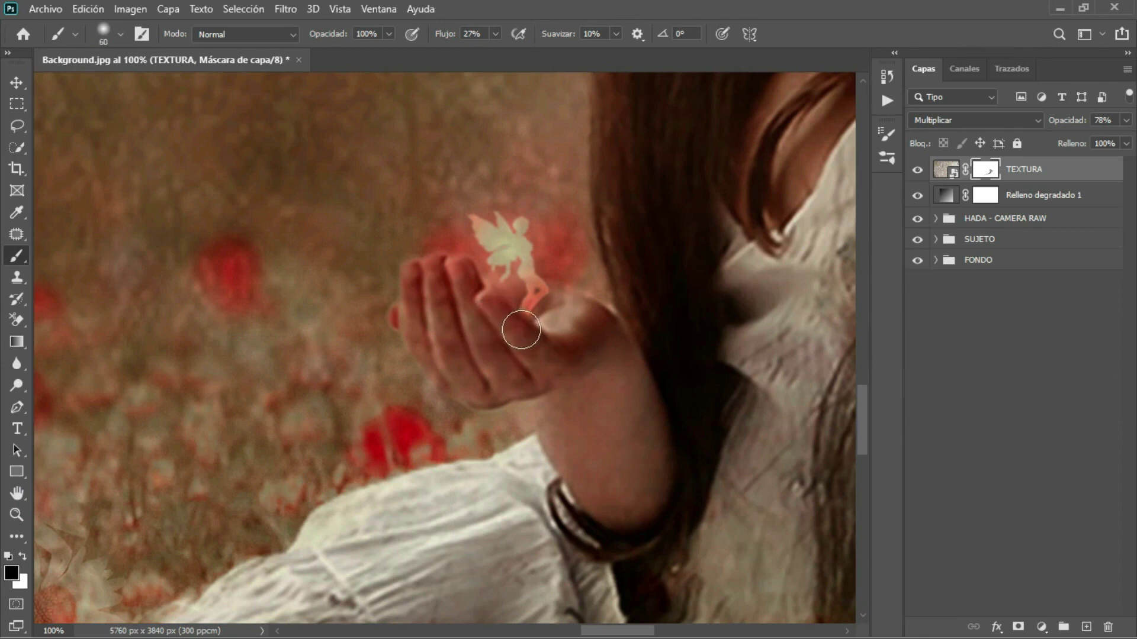
pyautogui.moveTo(517, 329)
pyautogui.mouseDown()
pyautogui.moveTo(582, 332)
pyautogui.moveTo(579, 350)
pyautogui.moveTo(516, 337)
pyautogui.moveTo(506, 305)
pyautogui.moveTo(451, 295)
pyautogui.moveTo(436, 318)
pyautogui.mouseUp()
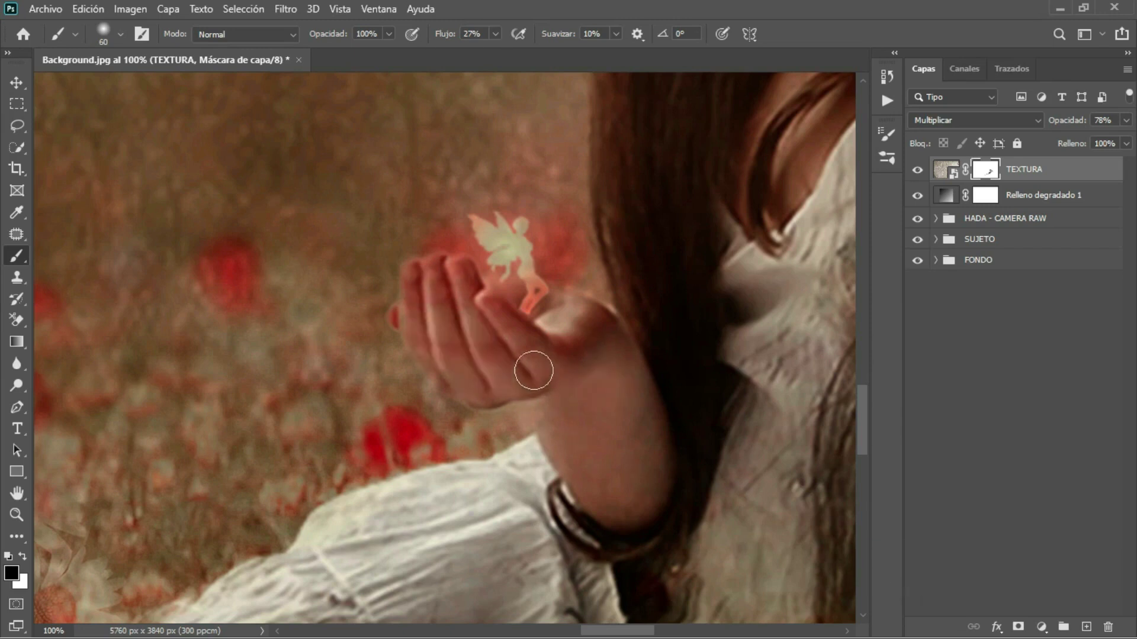
pyautogui.moveTo(554, 360); pyautogui.dragTo(590, 347)
pyautogui.moveTo(579, 401)
pyautogui.mouseDown()
pyautogui.moveTo(581, 419)
pyautogui.moveTo(638, 429)
pyautogui.mouseUp()
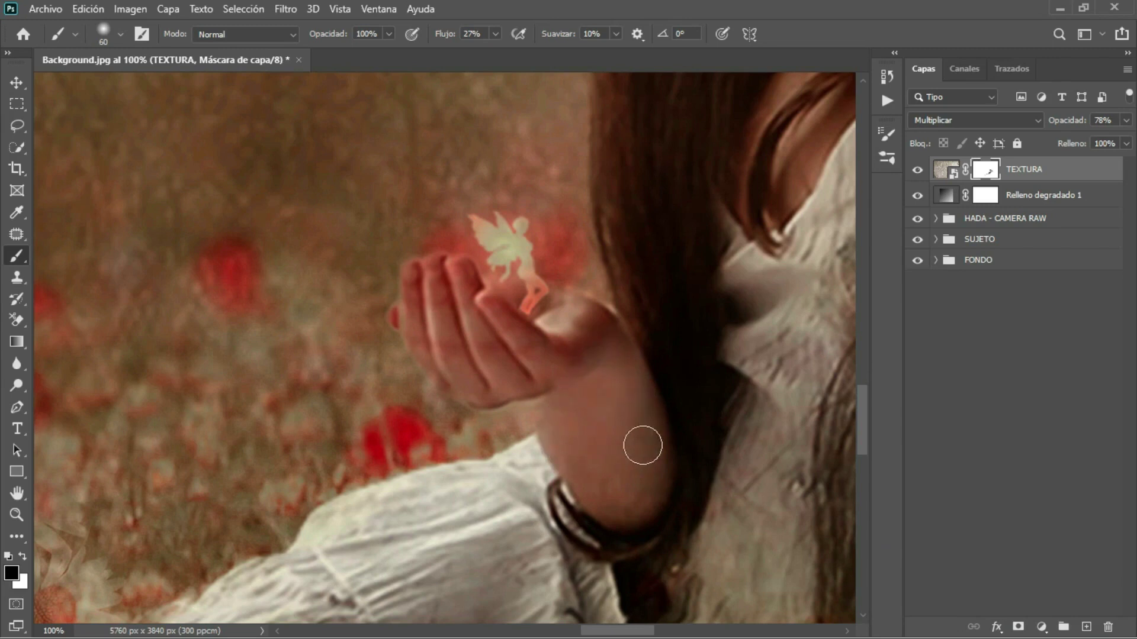
pyautogui.moveTo(613, 422)
pyautogui.mouseDown()
pyautogui.moveTo(610, 455)
pyautogui.moveTo(641, 441)
pyautogui.moveTo(604, 490)
pyautogui.moveTo(586, 436)
pyautogui.mouseUp()
# Step: With a larger brush at 13% flow, clear texture over the cupped hand and forearm
pyautogui.press(']')
pyautogui.press(']')
pyautogui.press(']')
pyautogui.press(']')
pyautogui.press(']')
pyautogui.press(']')
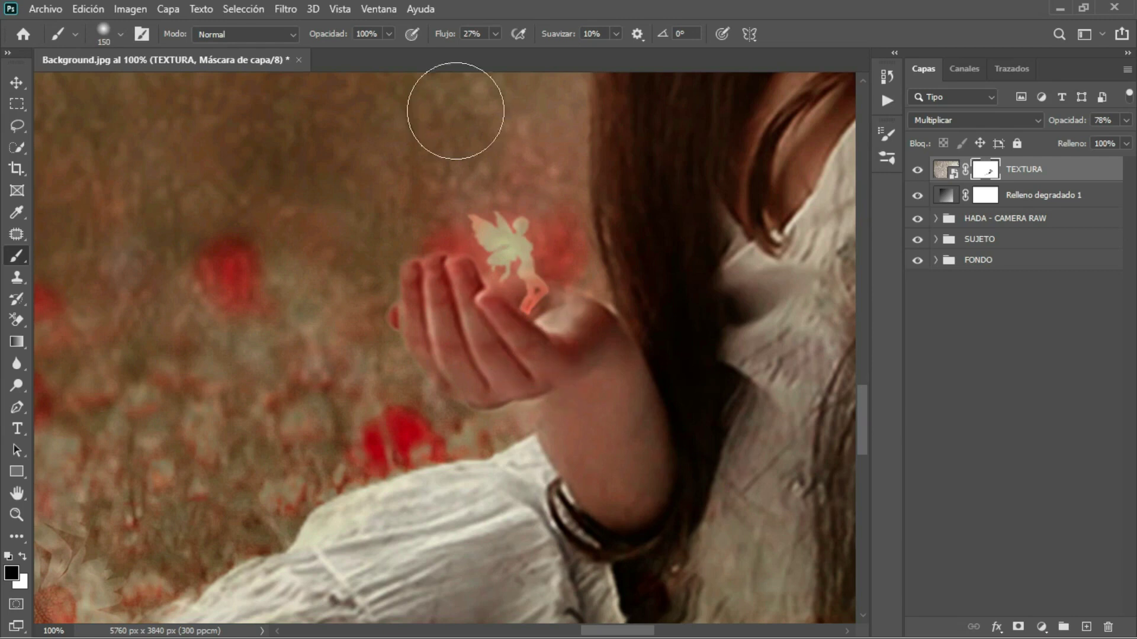
pyautogui.click(495, 34)
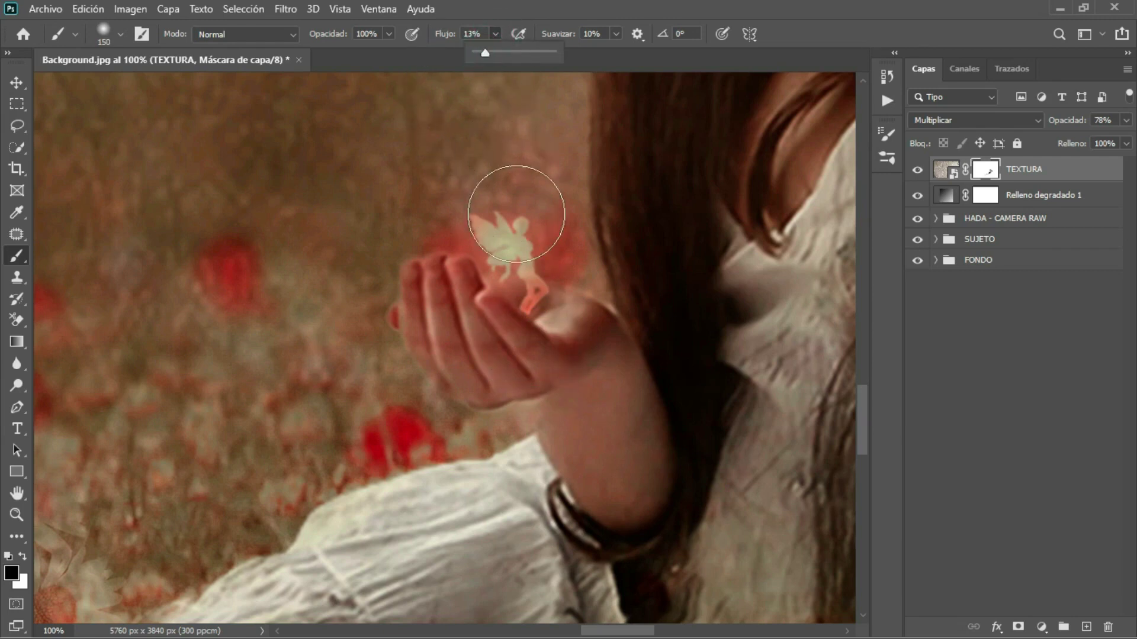
pyautogui.click(516, 237)
pyautogui.moveTo(521, 274); pyautogui.dragTo(517, 332)
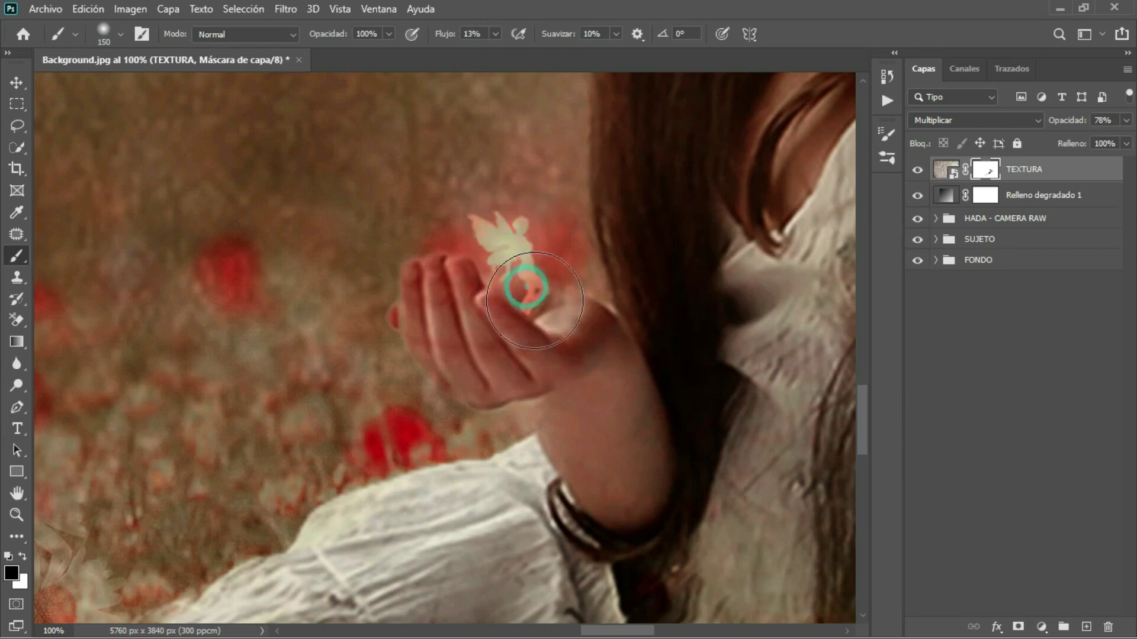
pyautogui.moveTo(464, 299)
pyautogui.mouseDown()
pyautogui.moveTo(628, 405)
pyautogui.moveTo(642, 431)
pyautogui.moveTo(609, 432)
pyautogui.moveTo(617, 456)
pyautogui.mouseUp()
pyautogui.click(640, 435)
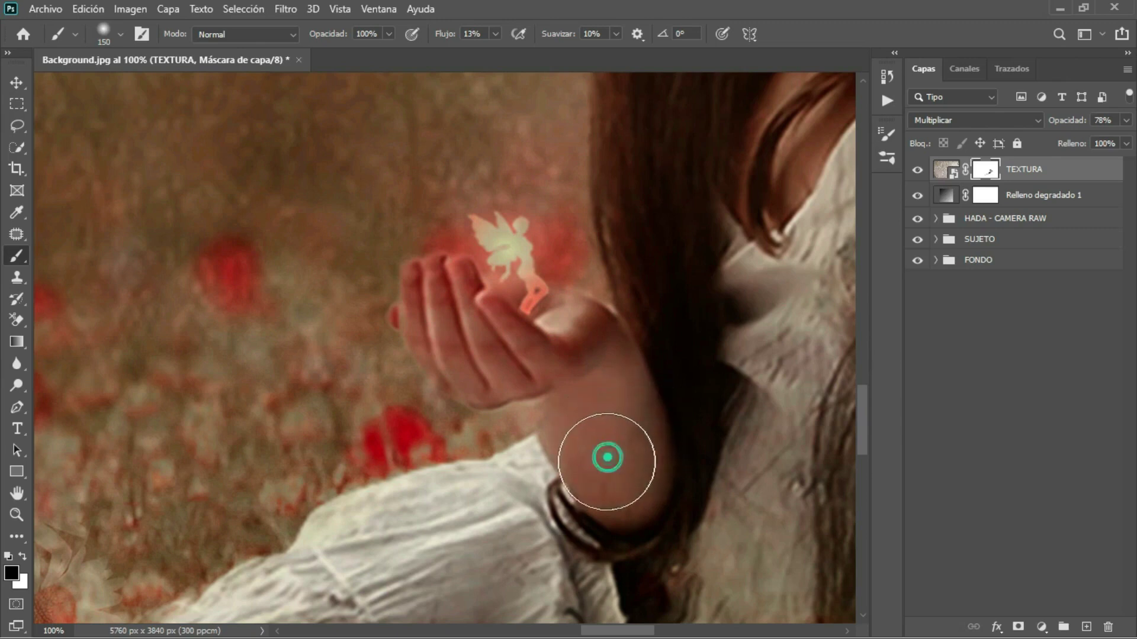
pyautogui.moveTo(622, 408); pyautogui.dragTo(583, 394)
pyautogui.moveTo(500, 342)
pyautogui.mouseDown()
pyautogui.moveTo(474, 317)
pyautogui.moveTo(573, 335)
pyautogui.mouseUp()
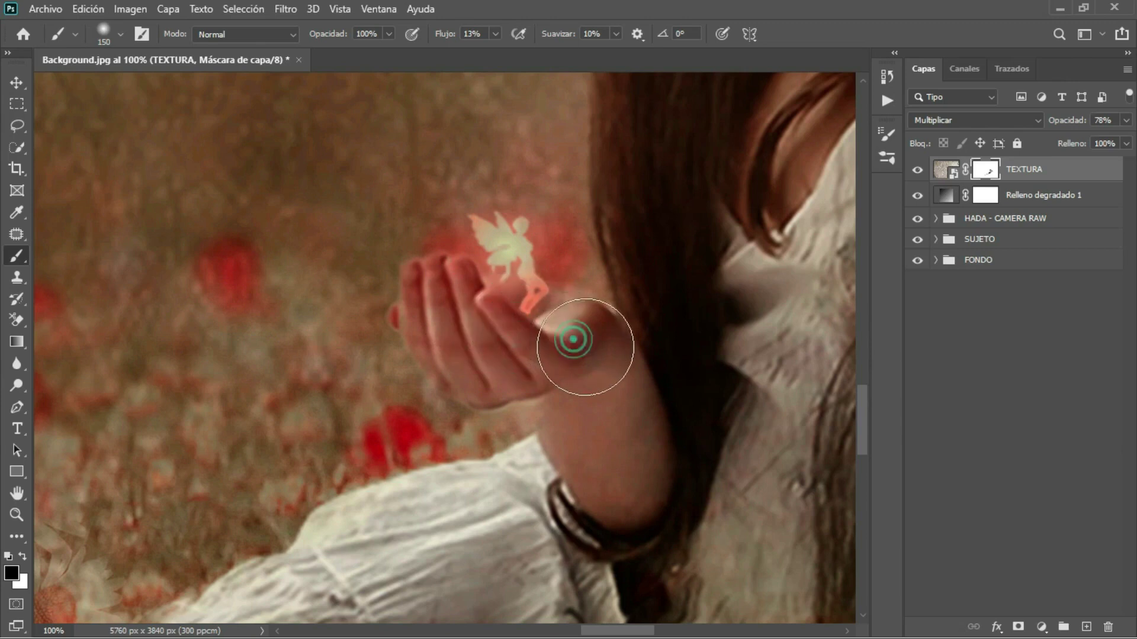
pyautogui.click(25, 512)
pyautogui.click(580, 34)
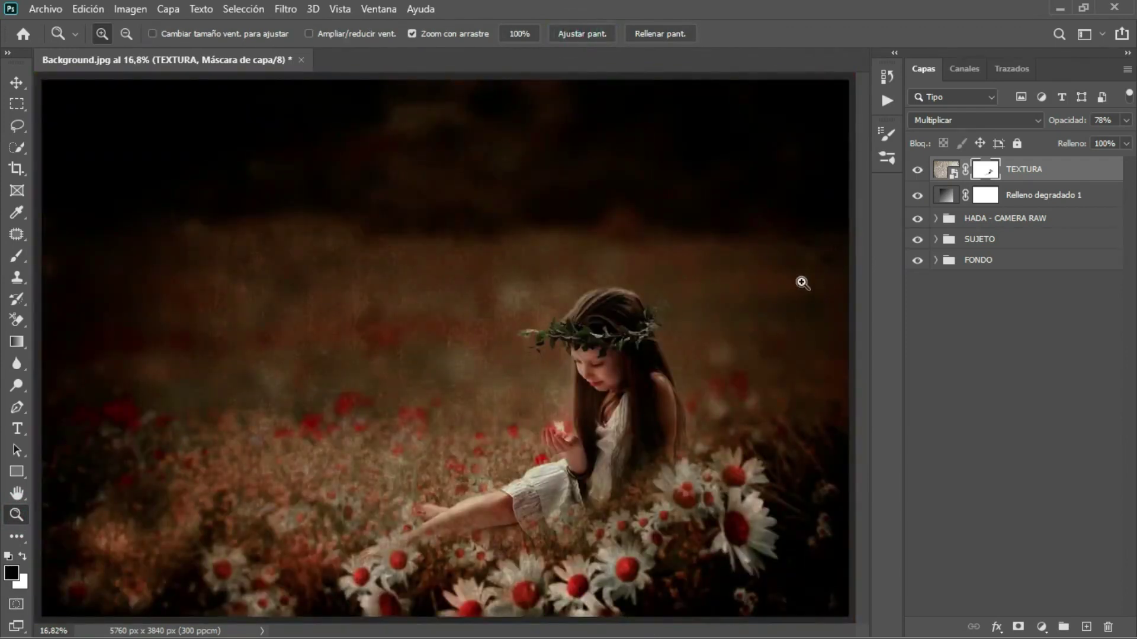
# Step: At 25% zoom, paint black on the TEXTURA mask over the girl's face, chin, shoulder and hair
pyautogui.click(659, 354)
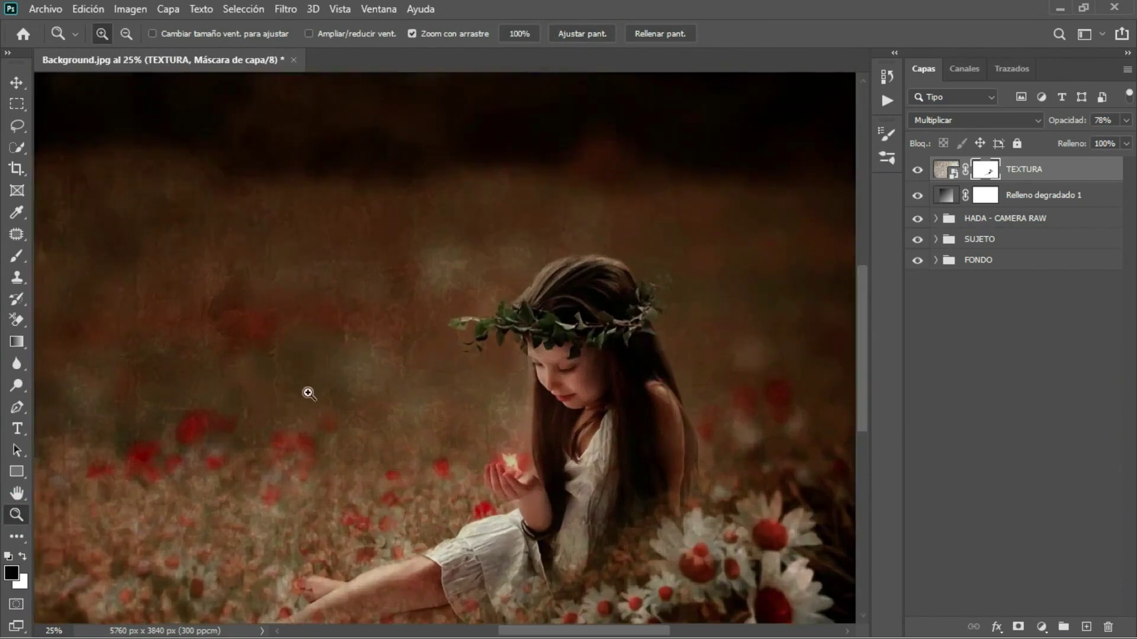
pyautogui.press('b')
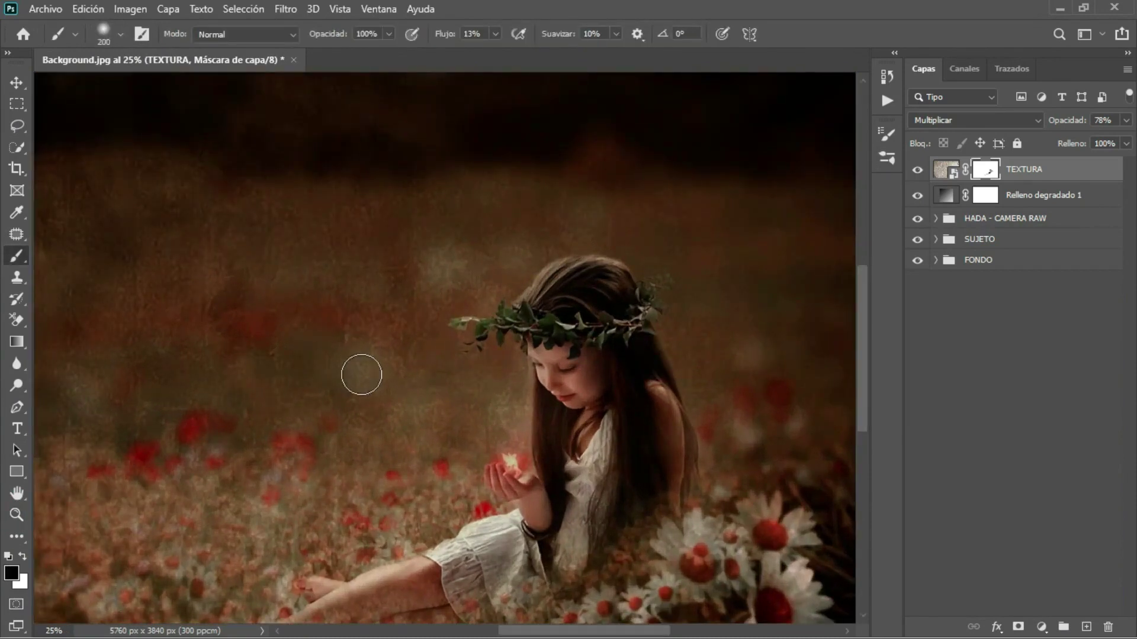
pyautogui.press(']')
pyautogui.press(']')
pyautogui.moveTo(568, 325); pyautogui.dragTo(572, 371)
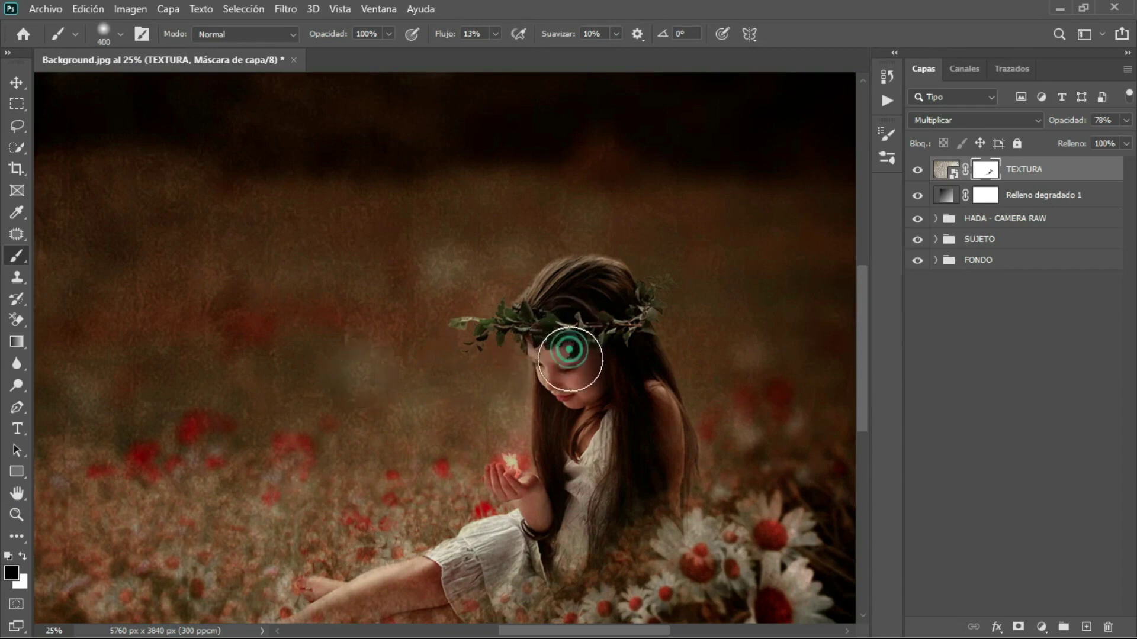
pyautogui.moveTo(572, 372)
pyautogui.mouseDown()
pyautogui.moveTo(552, 507)
pyautogui.moveTo(584, 443)
pyautogui.moveTo(578, 452)
pyautogui.mouseUp()
pyautogui.moveTo(641, 402); pyautogui.dragTo(607, 372)
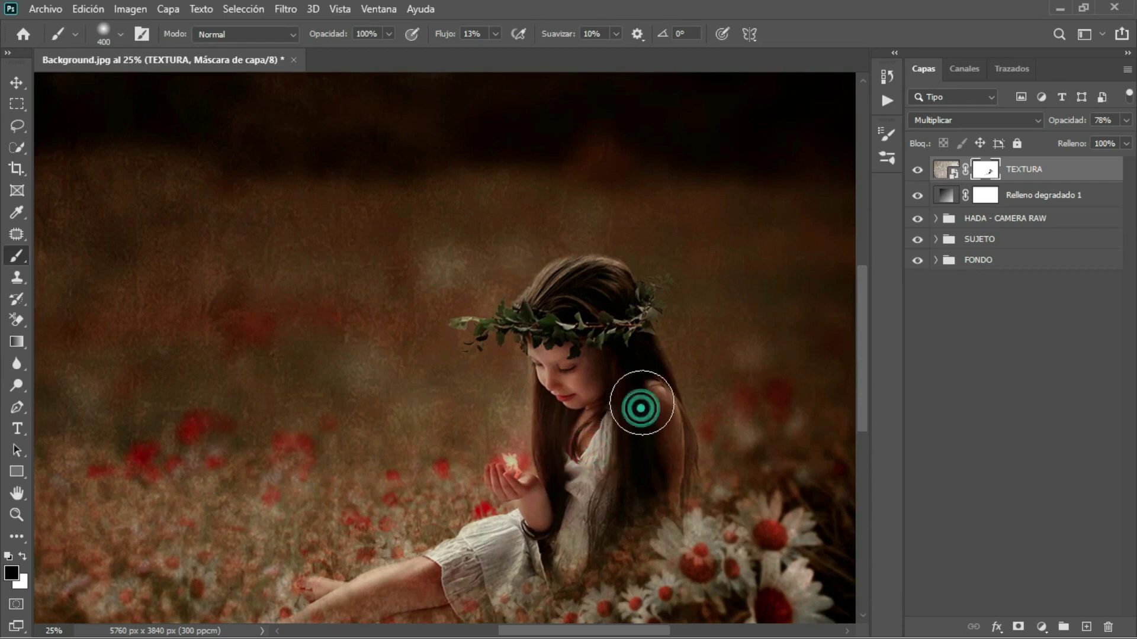
pyautogui.moveTo(562, 297)
pyautogui.mouseDown()
pyautogui.moveTo(583, 284)
pyautogui.moveTo(598, 379)
pyautogui.mouseUp()
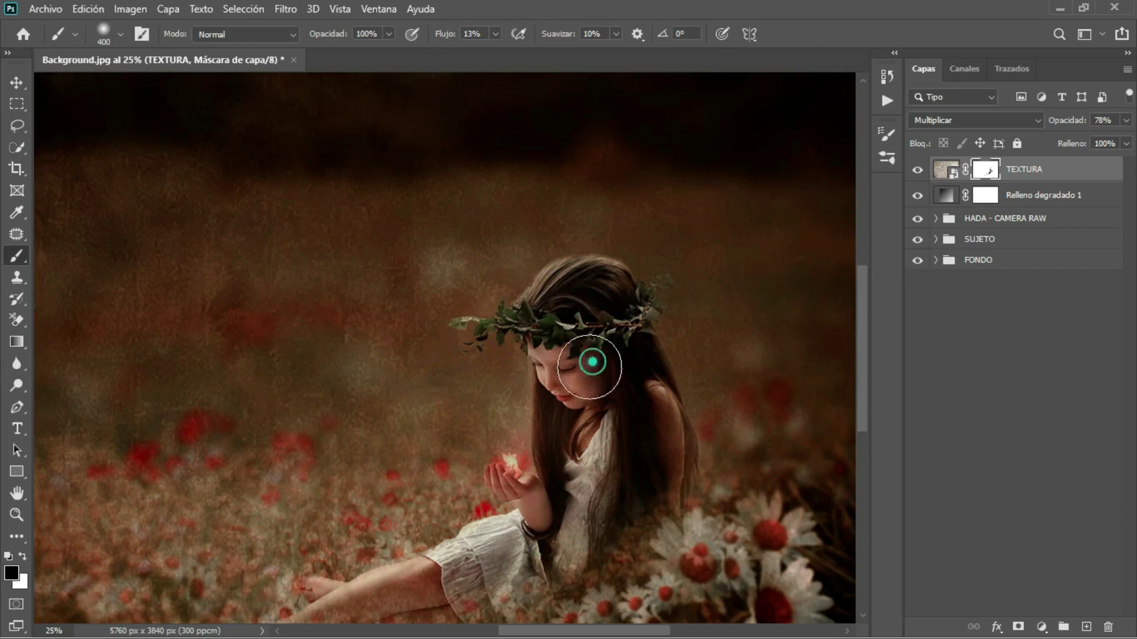
# Step: With a slightly smaller brush, mask the texture off the girl's dress
pyautogui.scroll(-3, 601, 437)
pyautogui.scroll(-1, 586, 427)
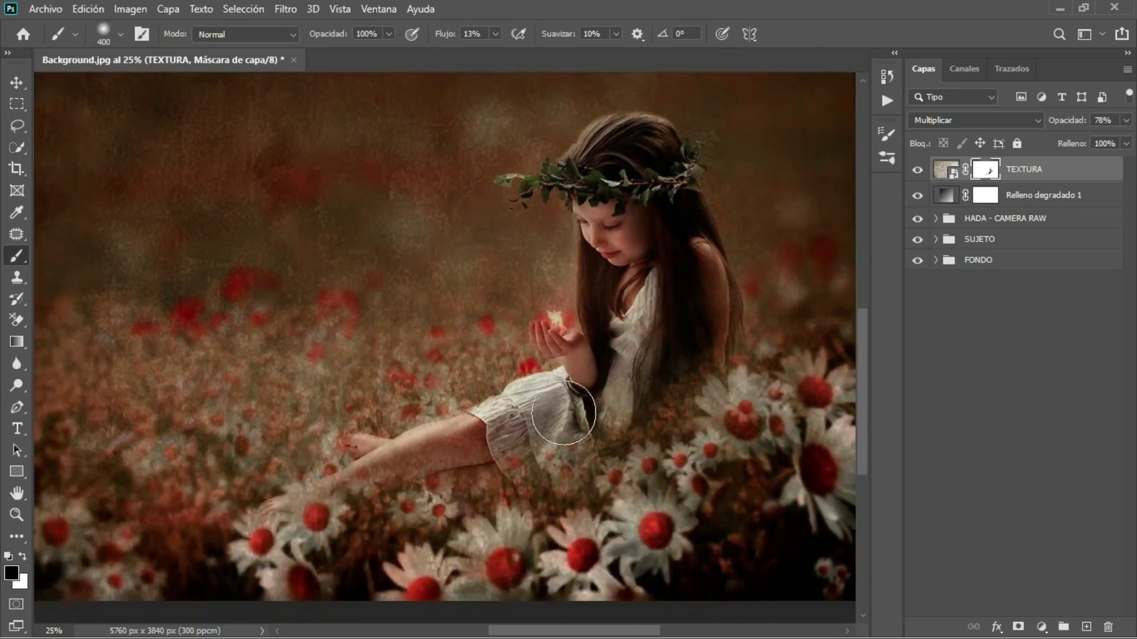
pyautogui.press('[')
pyautogui.moveTo(555, 400)
pyautogui.mouseDown()
pyautogui.moveTo(531, 397)
pyautogui.moveTo(381, 457)
pyautogui.mouseUp()
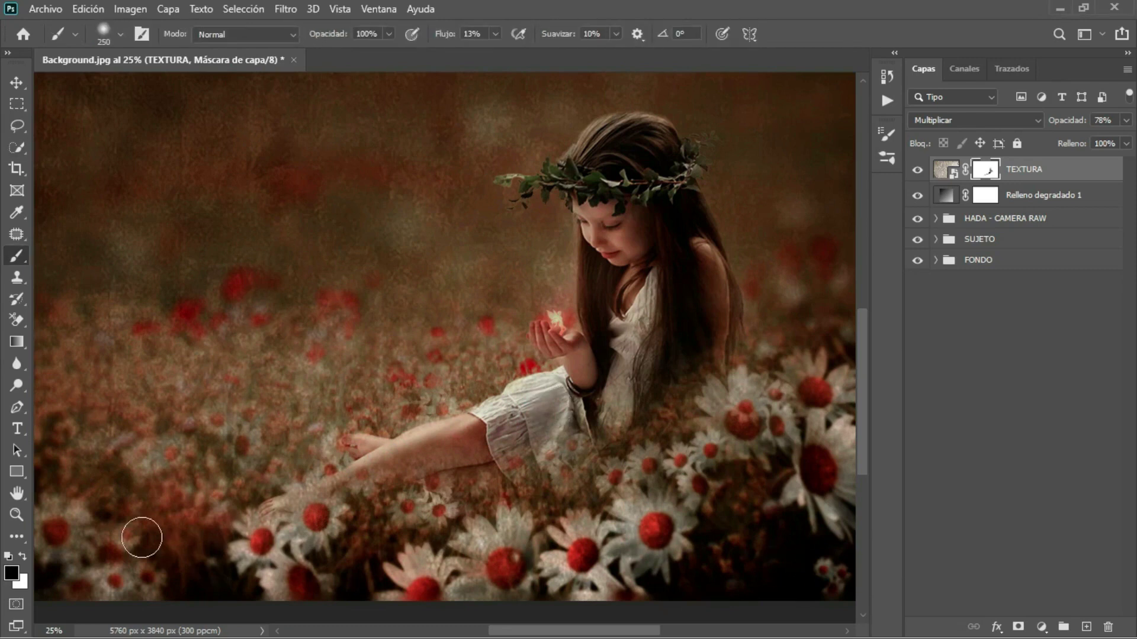
pyautogui.click(17, 515)
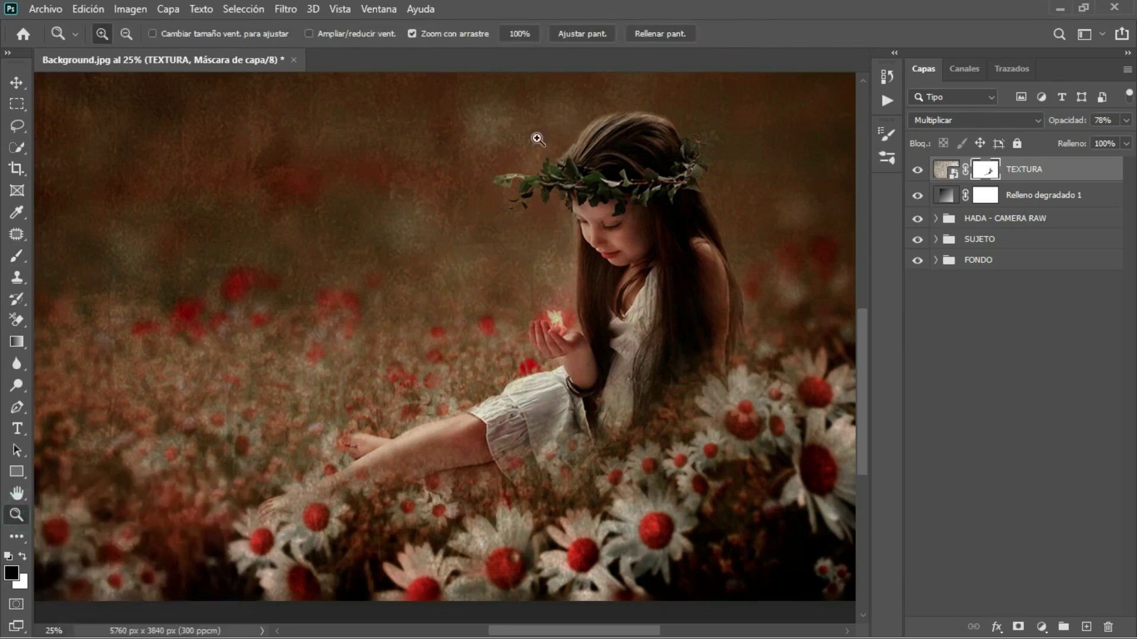
pyautogui.click(592, 34)
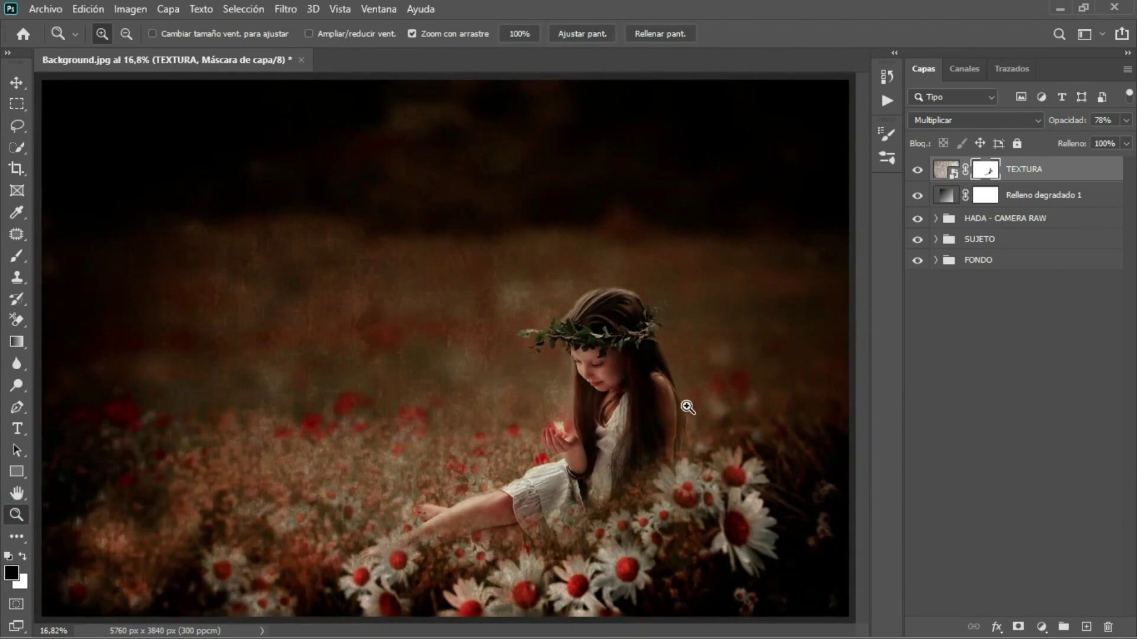
pyautogui.click(687, 407)
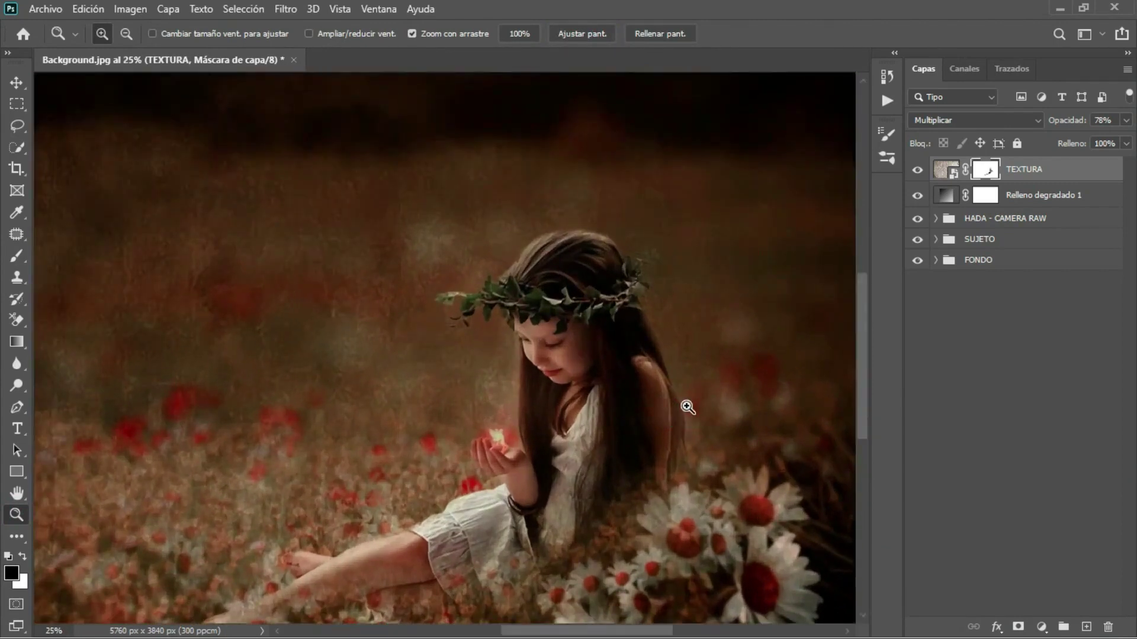
pyautogui.moveTo(630, 424); pyautogui.dragTo(659, 363)
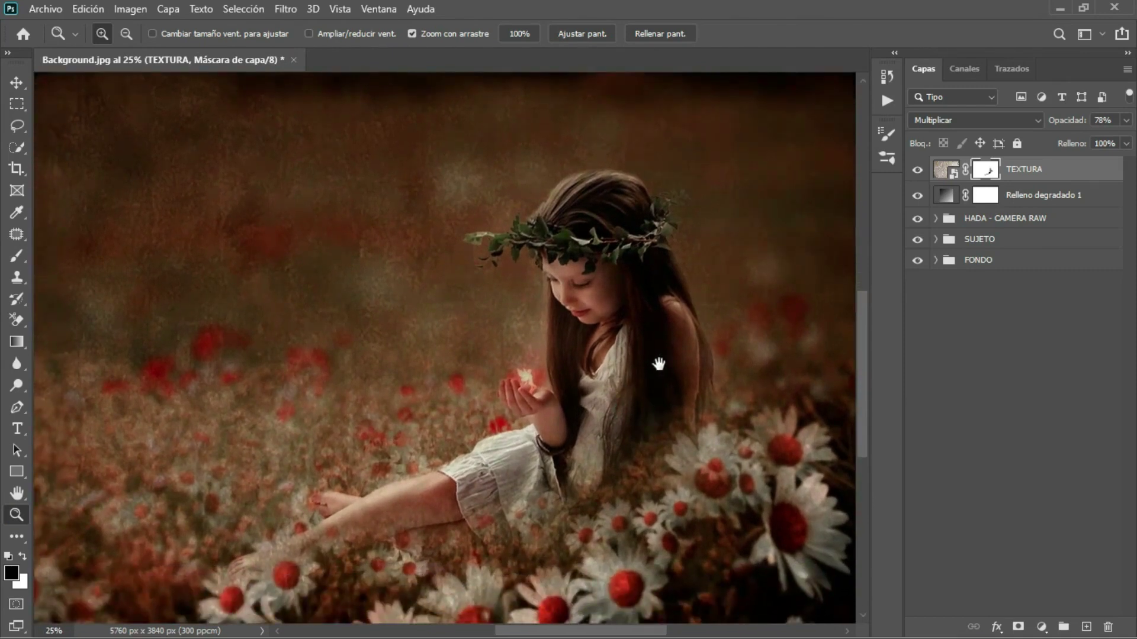
pyautogui.moveTo(658, 364)
pyautogui.mouseDown()
pyautogui.moveTo(652, 403)
pyautogui.moveTo(601, 408)
pyautogui.moveTo(581, 375)
pyautogui.moveTo(579, 351)
pyautogui.moveTo(594, 340)
pyautogui.moveTo(602, 381)
pyautogui.mouseUp()
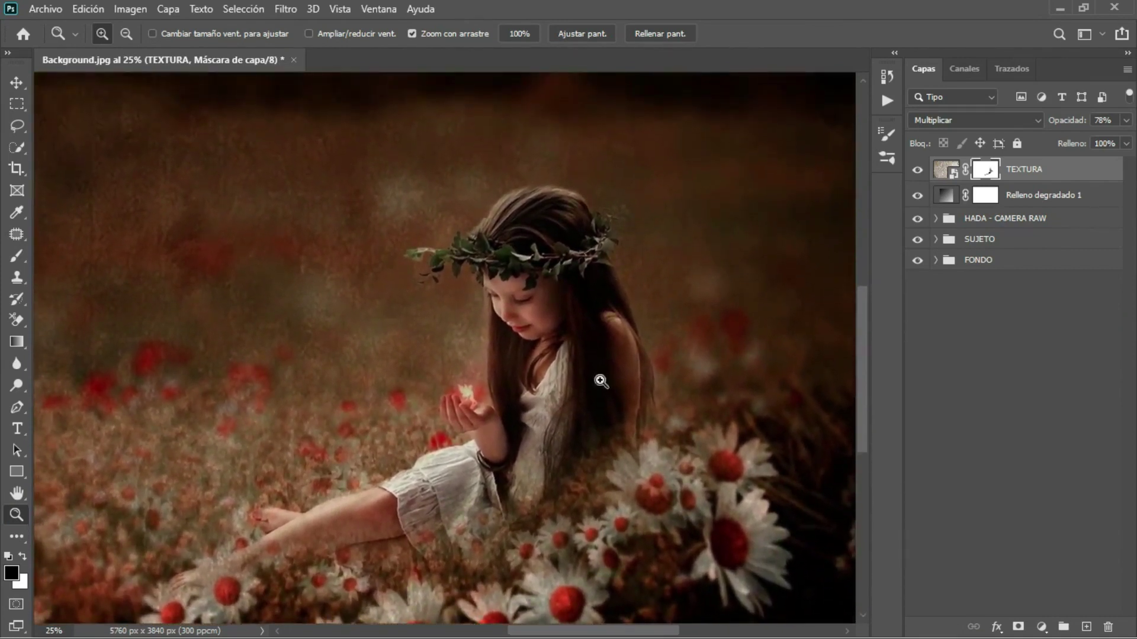
# Step: Rename Grupo 1, holding the texture and Relleno degradado 1 layers, to TEXTURA
pyautogui.click(1063, 204)
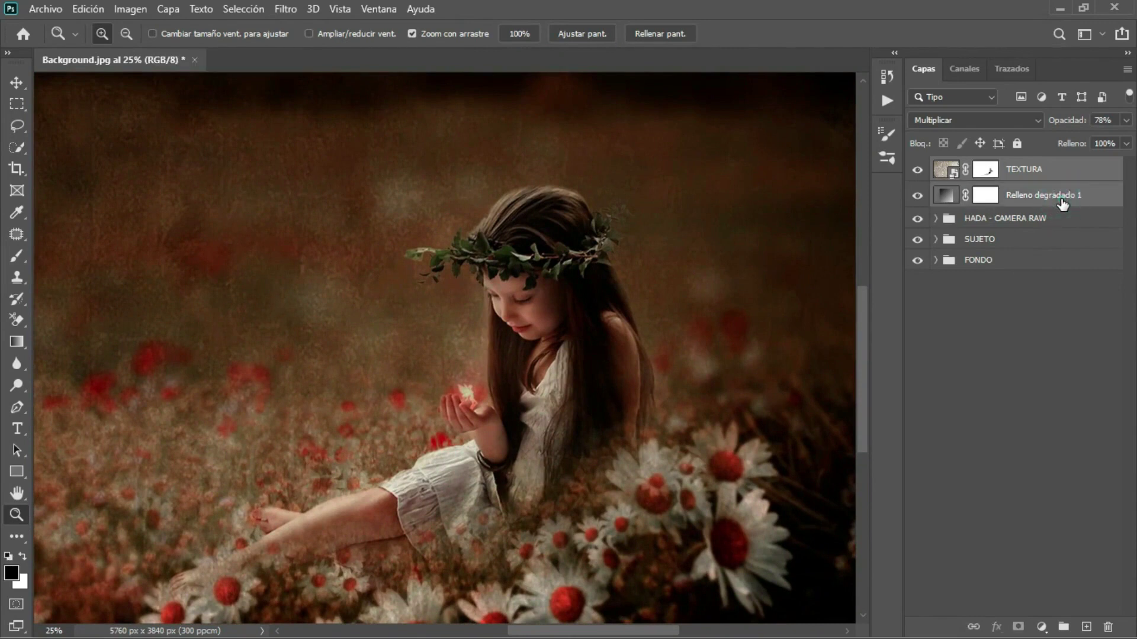
pyautogui.rightClick(1061, 200)
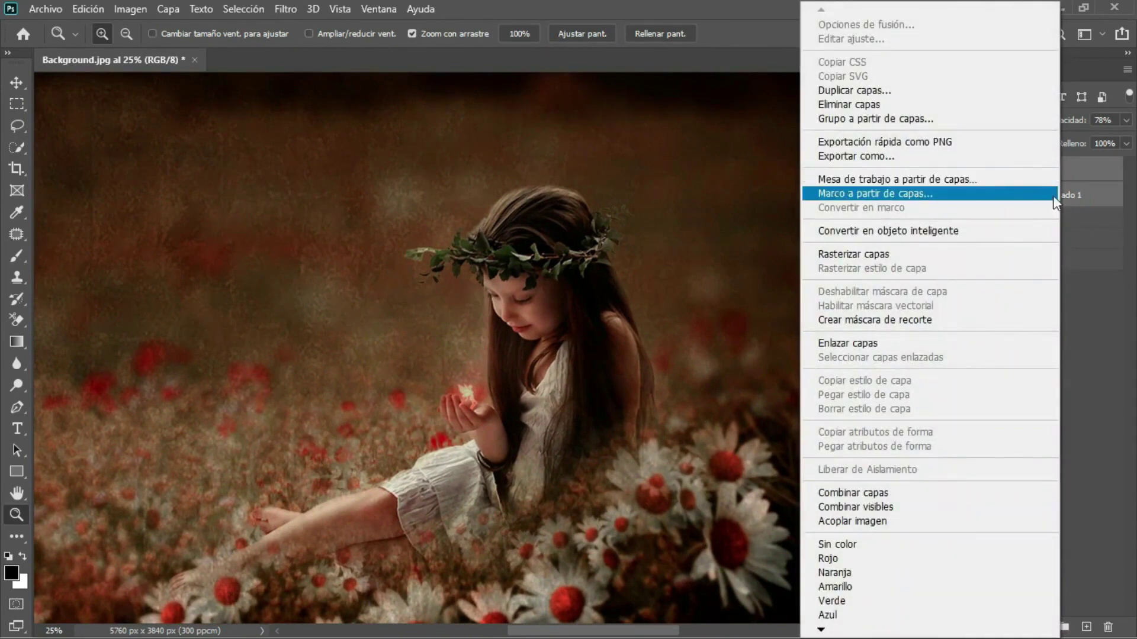
pyautogui.click(1091, 193)
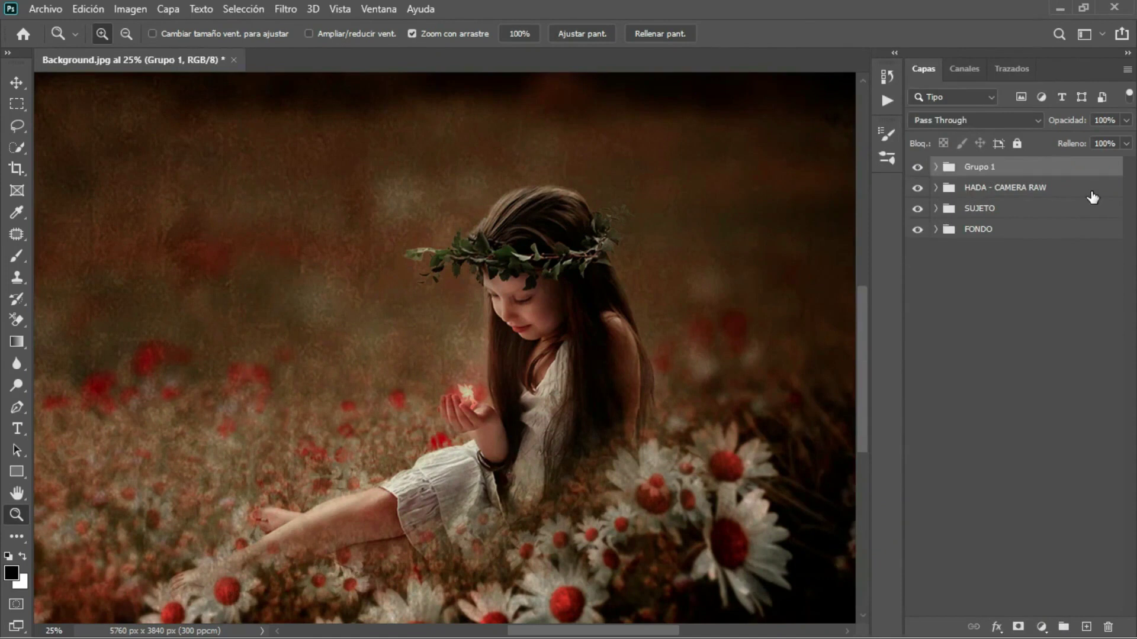
pyautogui.doubleClick(981, 168)
pyautogui.write('TEXT')
pyautogui.press('Return')
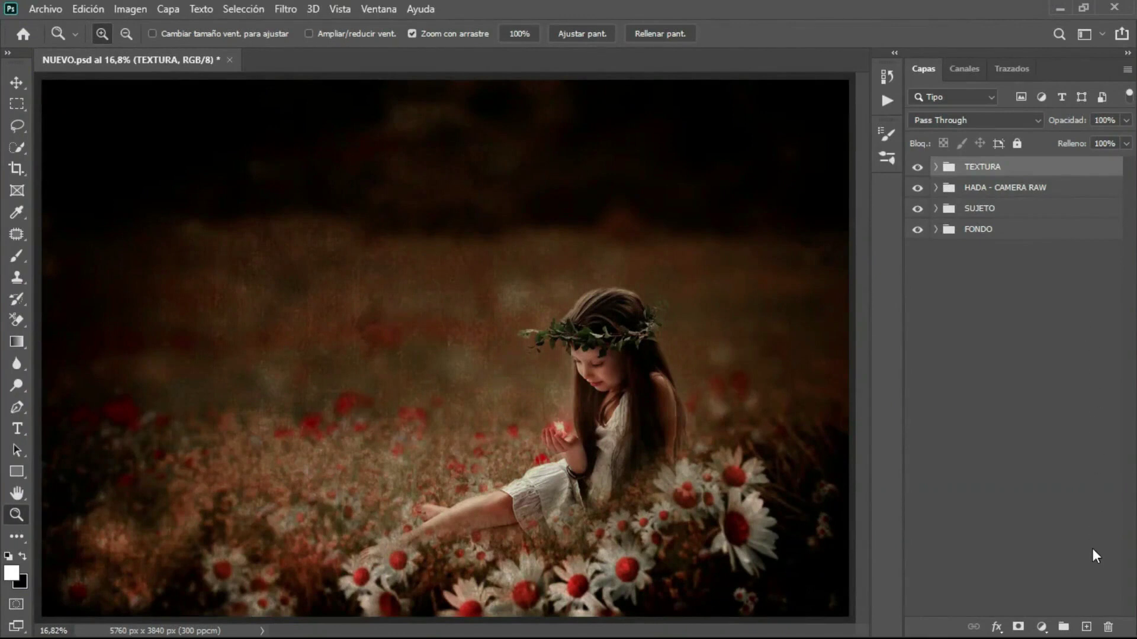
# Step: On new layer Capa 4, paint a white dot and scale it into a large glow over the girl's hands
pyautogui.click(1086, 627)
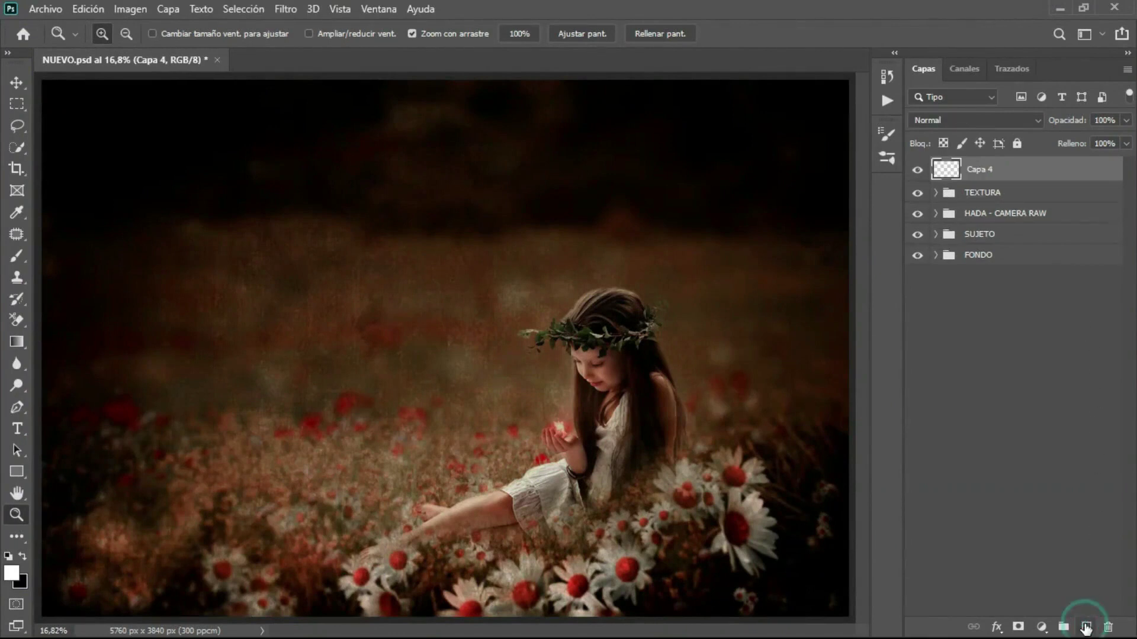
pyautogui.click(13, 259)
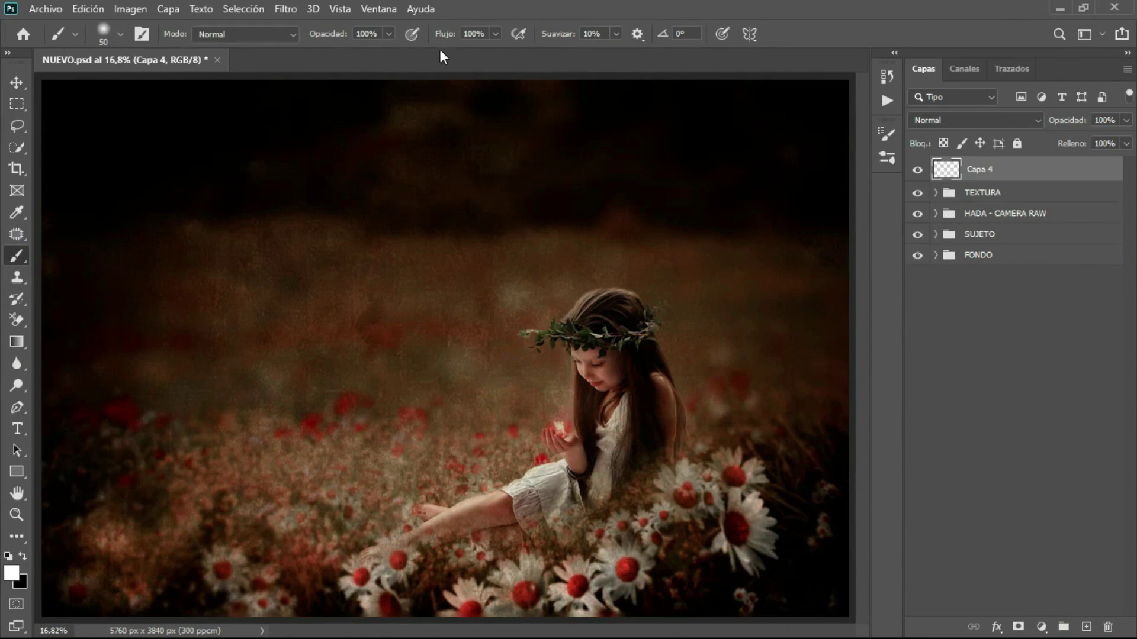
pyautogui.click(546, 389)
pyautogui.hotkey('ctrl', 't')
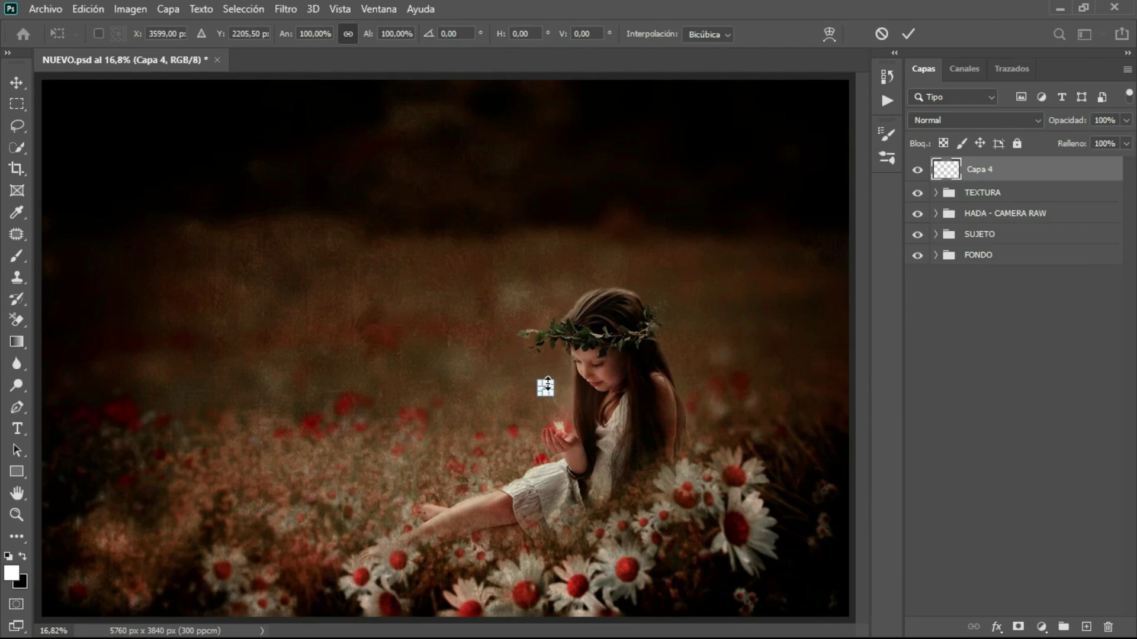
pyautogui.moveTo(548, 385)
pyautogui.mouseDown()
pyautogui.moveTo(621, 341)
pyautogui.moveTo(784, 205)
pyautogui.mouseUp()
pyautogui.moveTo(703, 281); pyautogui.dragTo(616, 392)
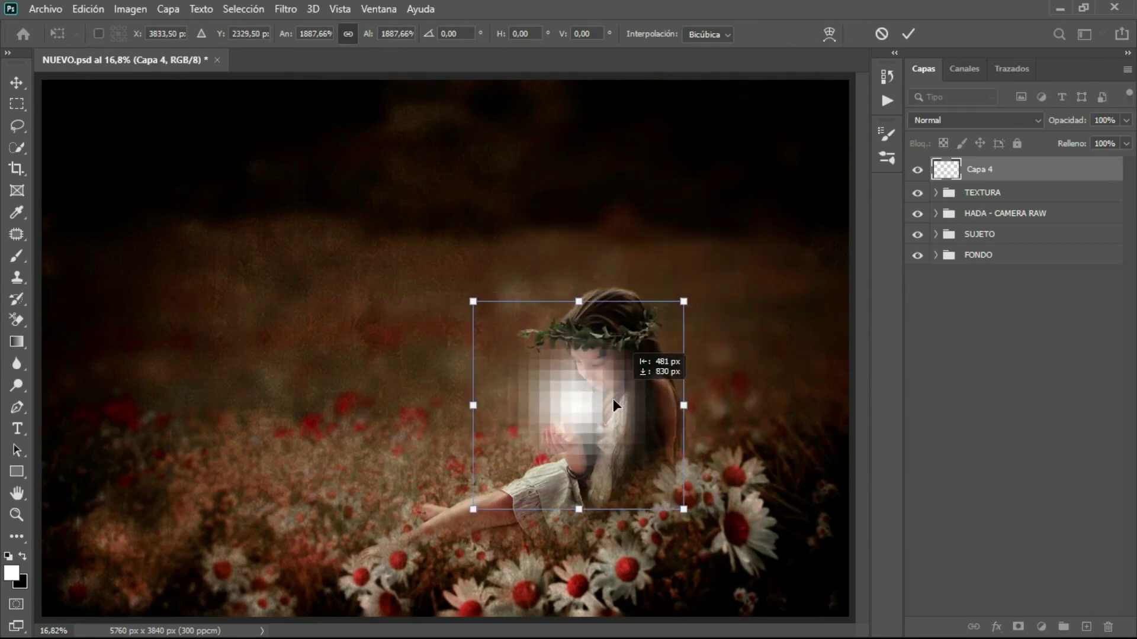
pyautogui.moveTo(684, 302)
pyautogui.mouseDown()
pyautogui.moveTo(738, 270)
pyautogui.moveTo(731, 254)
pyautogui.mouseUp()
pyautogui.moveTo(637, 396); pyautogui.dragTo(617, 411)
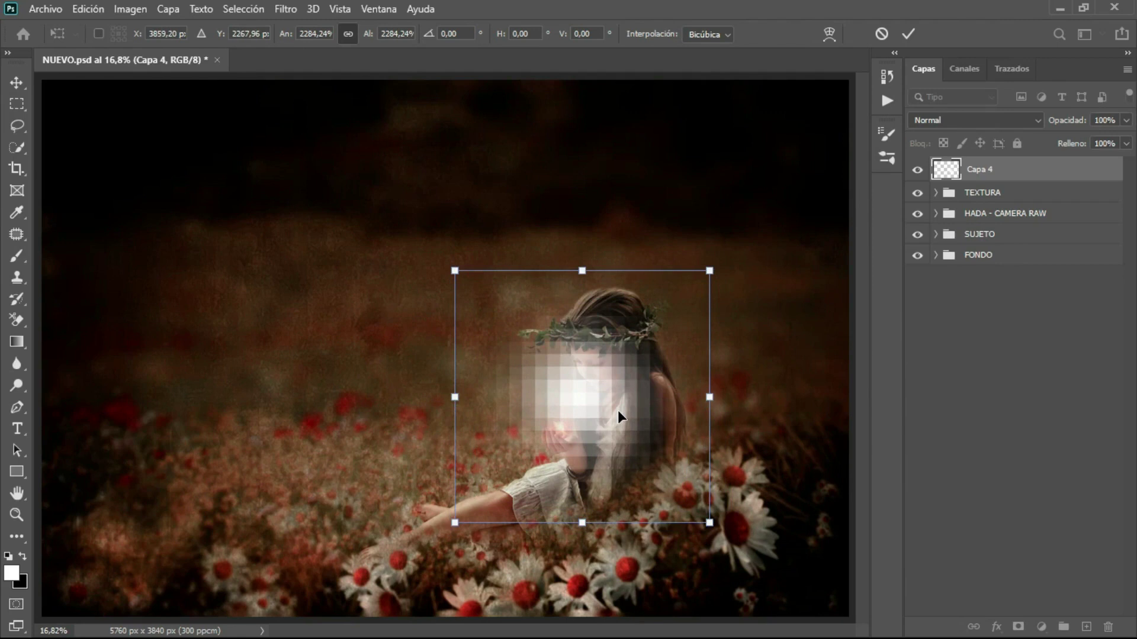
pyautogui.click(907, 33)
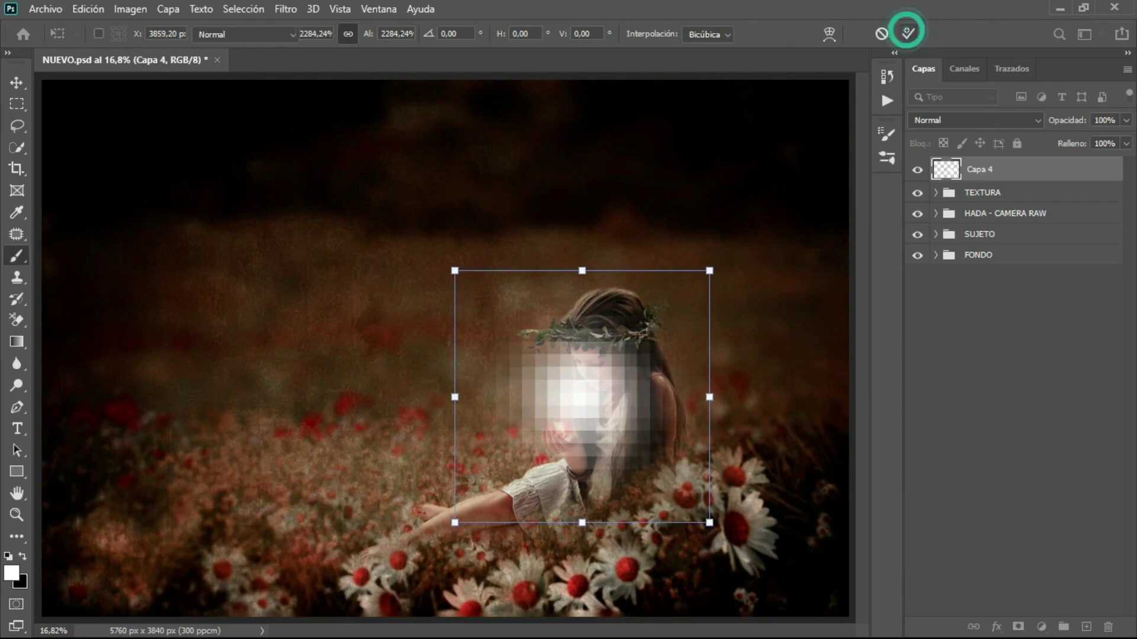
# Step: Set Capa 4's blend mode to Luz suave, toggling its visibility to compare
pyautogui.click(956, 120)
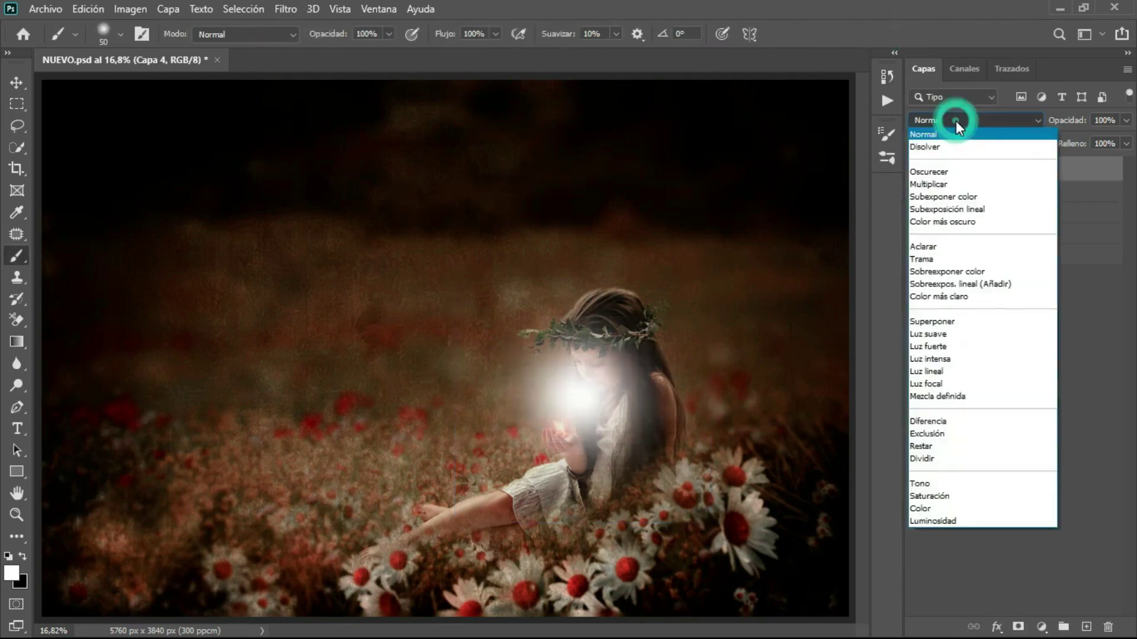
pyautogui.click(935, 335)
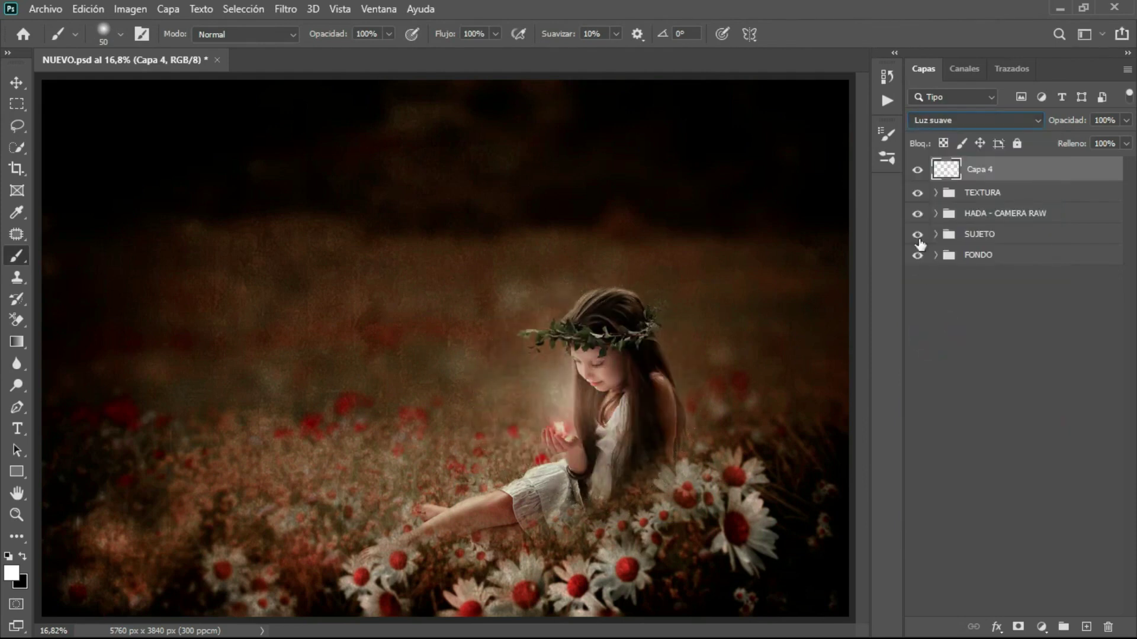
pyautogui.click(919, 172)
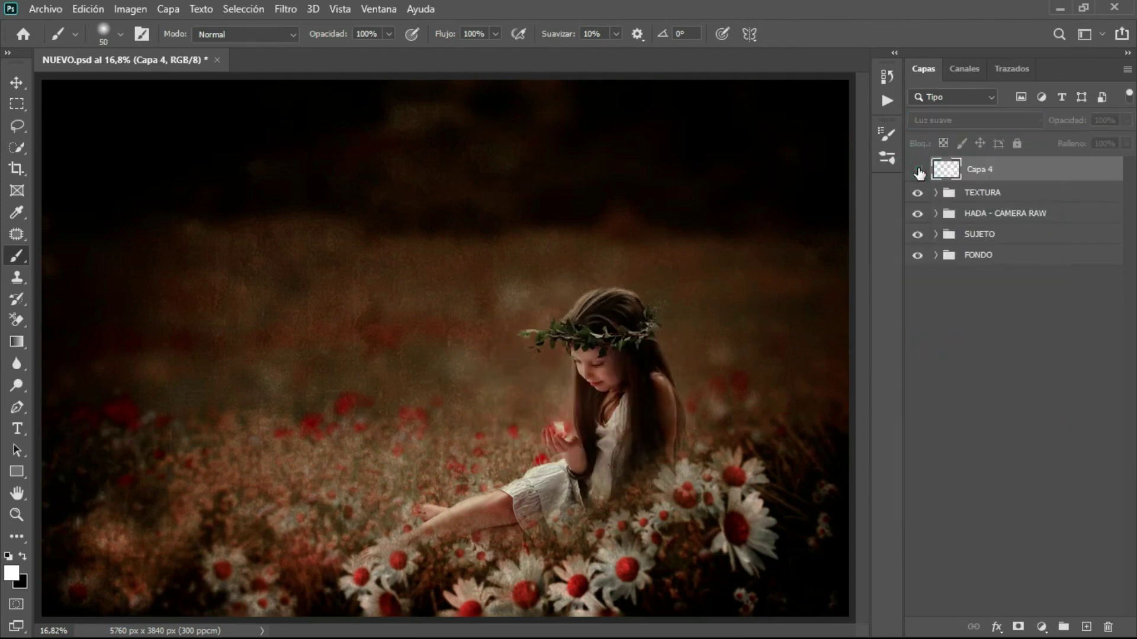
pyautogui.click(919, 172)
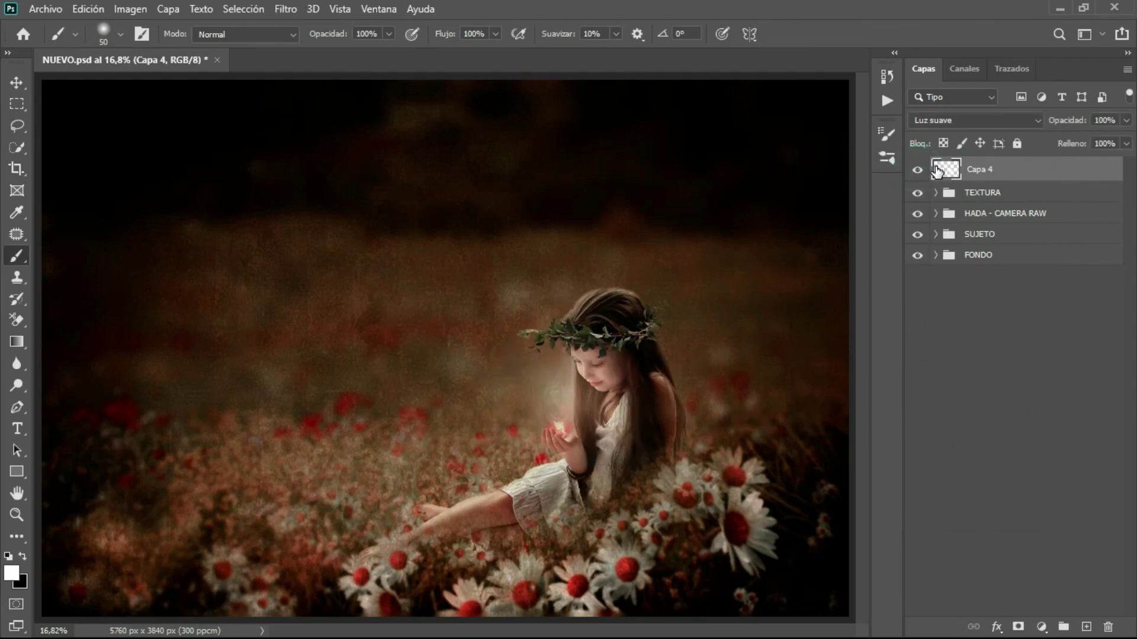
pyautogui.click(1036, 173)
pyautogui.click(1041, 627)
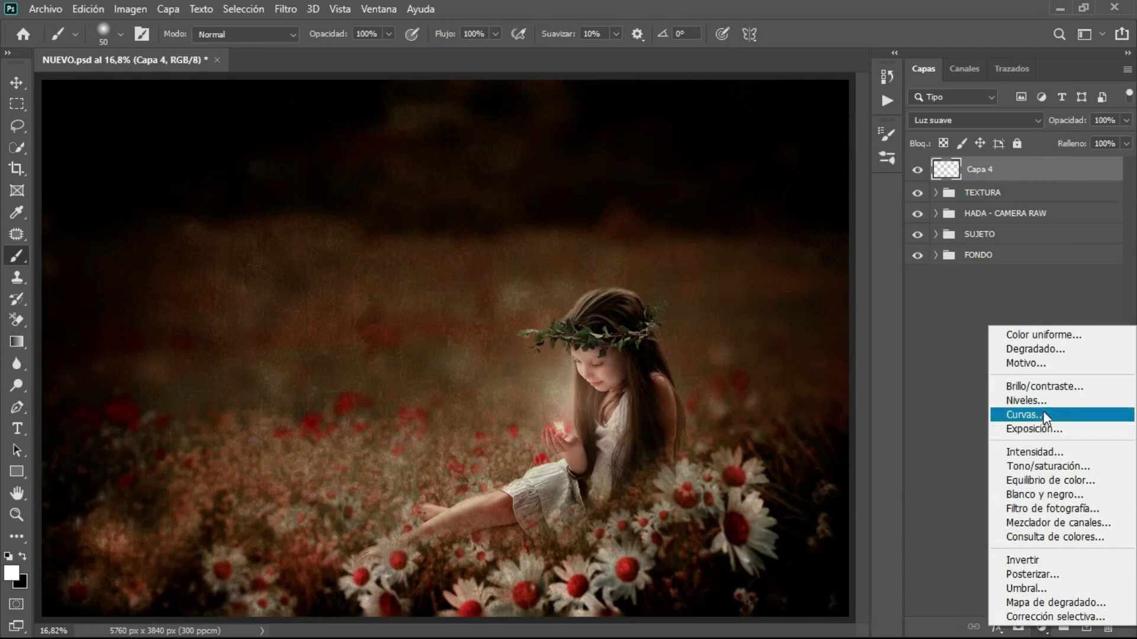
# Step: Add a Niveles adjustment layer with input levels 5, 0.88 and 235, comparing before and after
pyautogui.click(1023, 401)
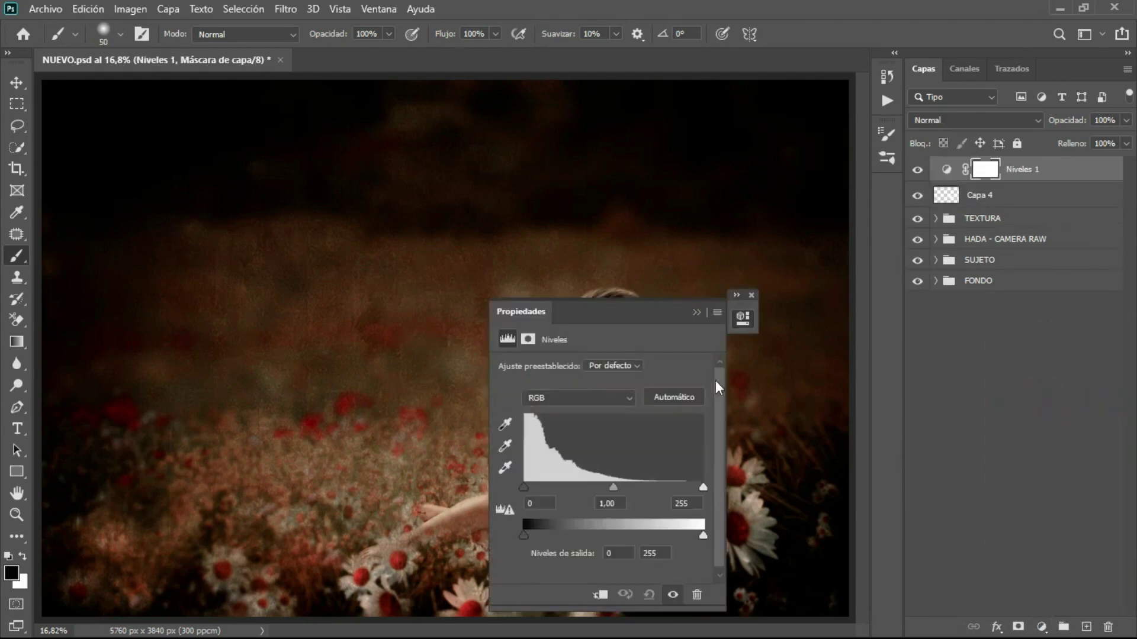
pyautogui.moveTo(608, 320)
pyautogui.mouseDown()
pyautogui.moveTo(883, 335)
pyautogui.moveTo(807, 335)
pyautogui.moveTo(262, 191)
pyautogui.mouseUp()
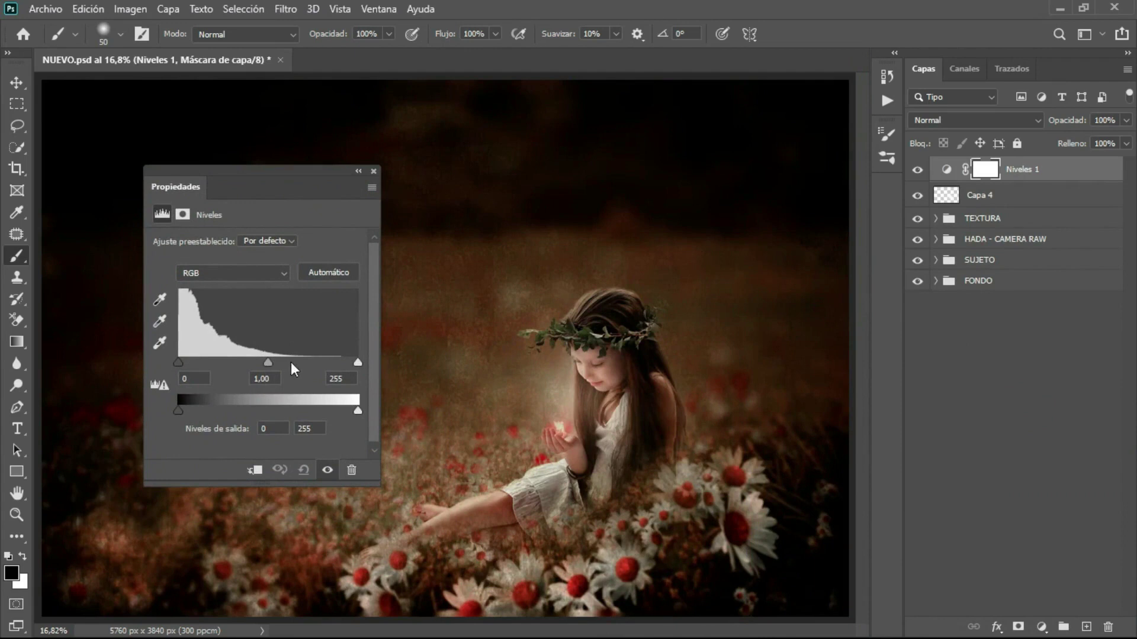
pyautogui.moveTo(269, 365); pyautogui.dragTo(275, 365)
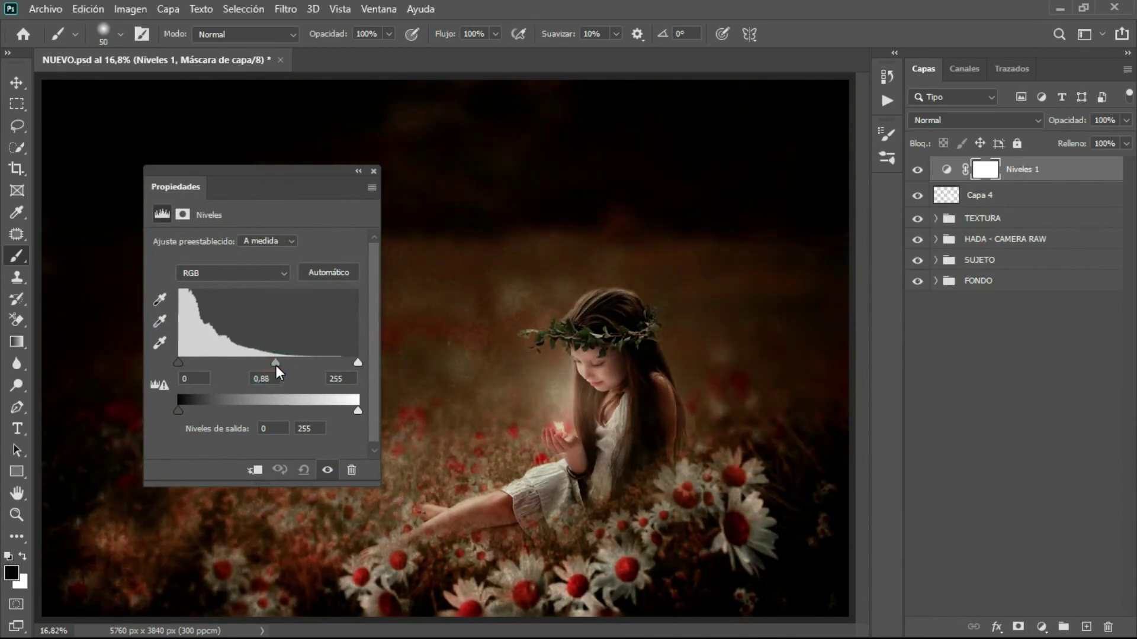
pyautogui.moveTo(177, 364); pyautogui.dragTo(183, 364)
pyautogui.moveTo(356, 363); pyautogui.dragTo(345, 363)
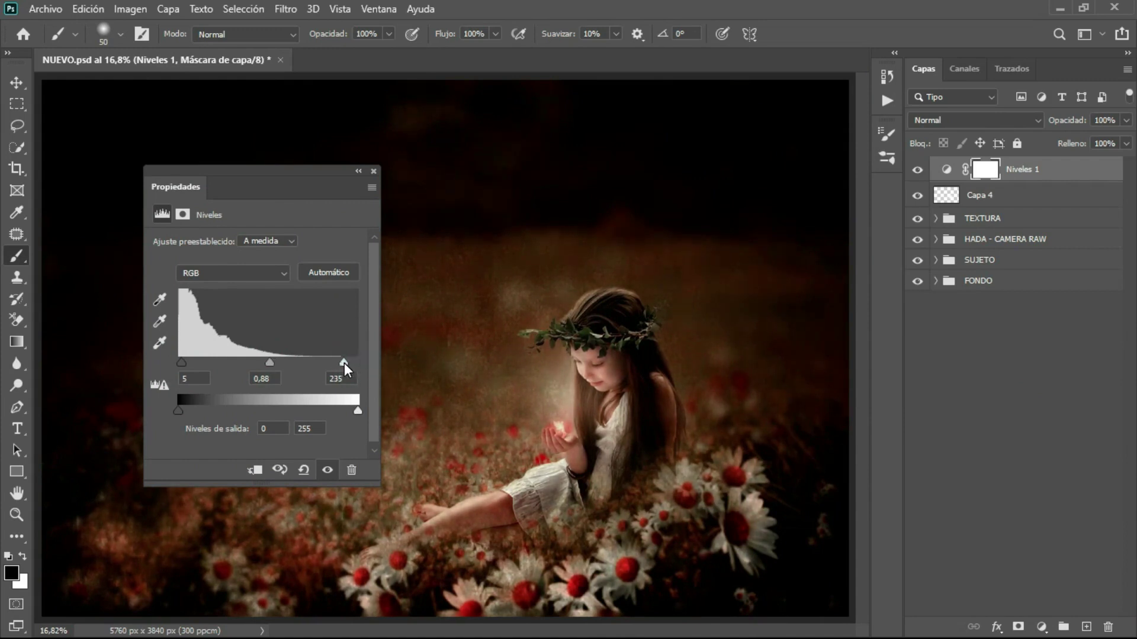
pyautogui.click(917, 170)
pyautogui.click(916, 170)
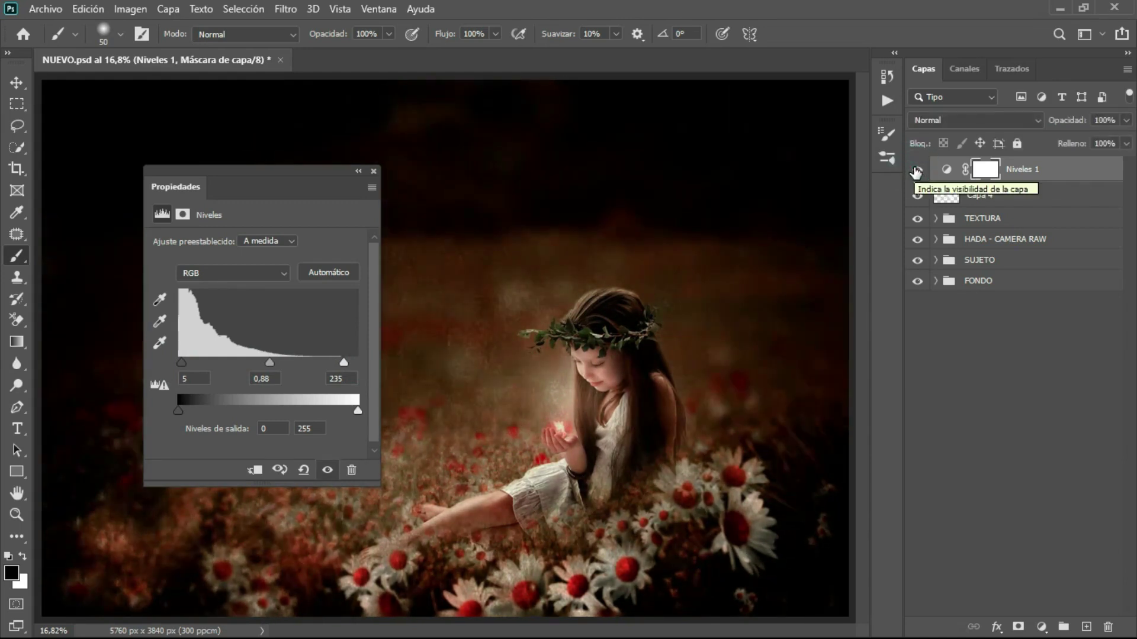
pyautogui.click(358, 173)
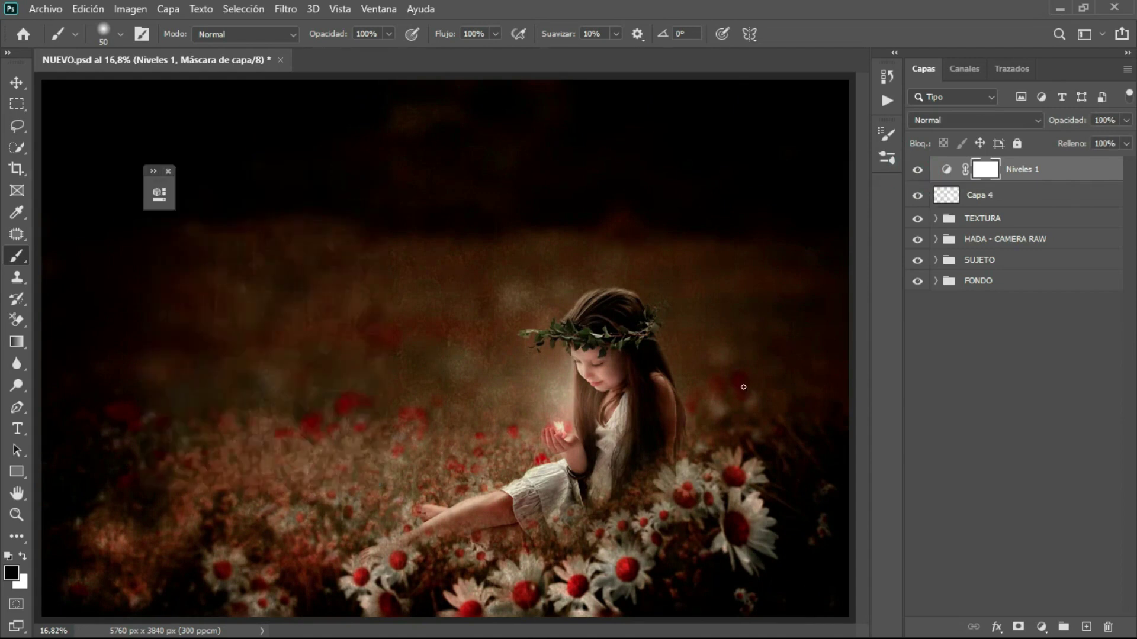
# Step: Add a Brillo/contraste adjustment layer with brightness 15 and contrast -5
pyautogui.click(1040, 627)
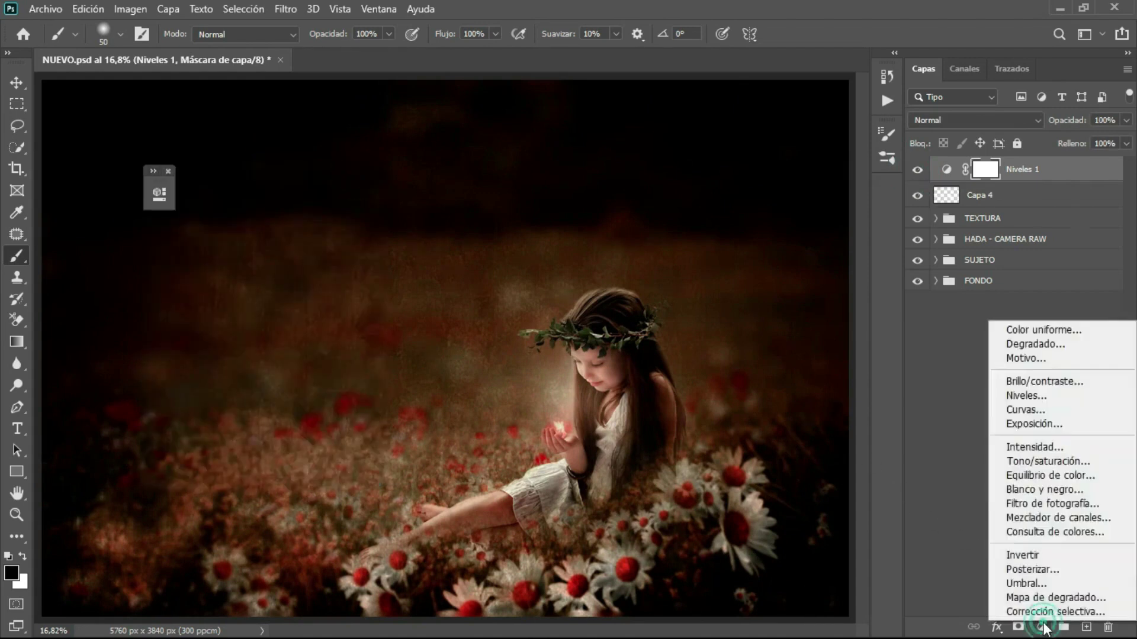
pyautogui.click(1043, 388)
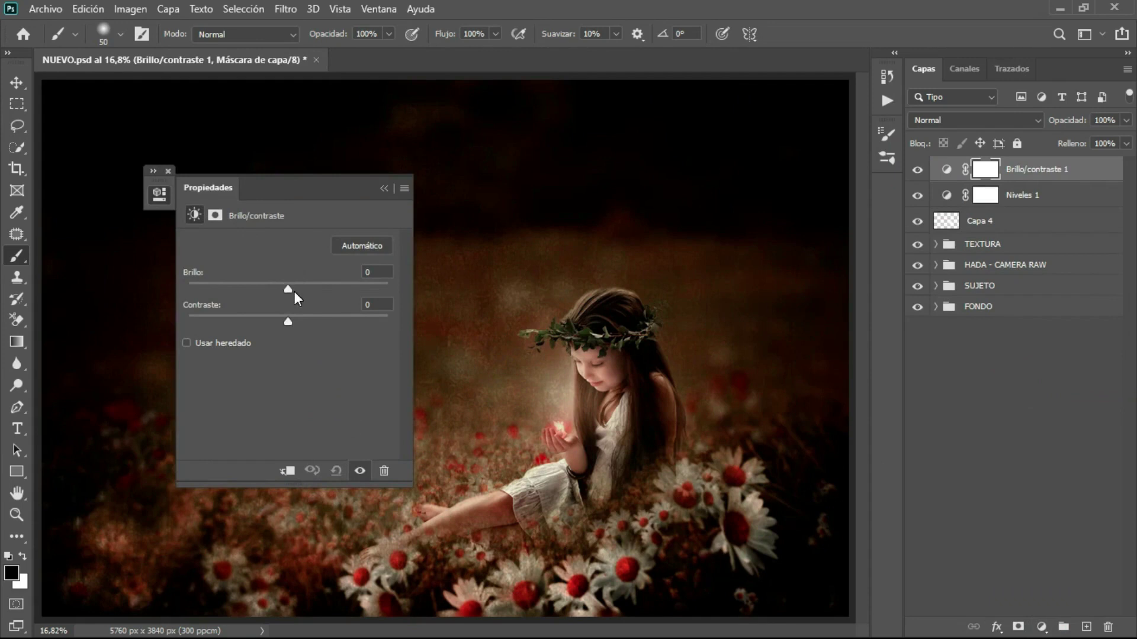
pyautogui.moveTo(288, 290); pyautogui.dragTo(294, 290)
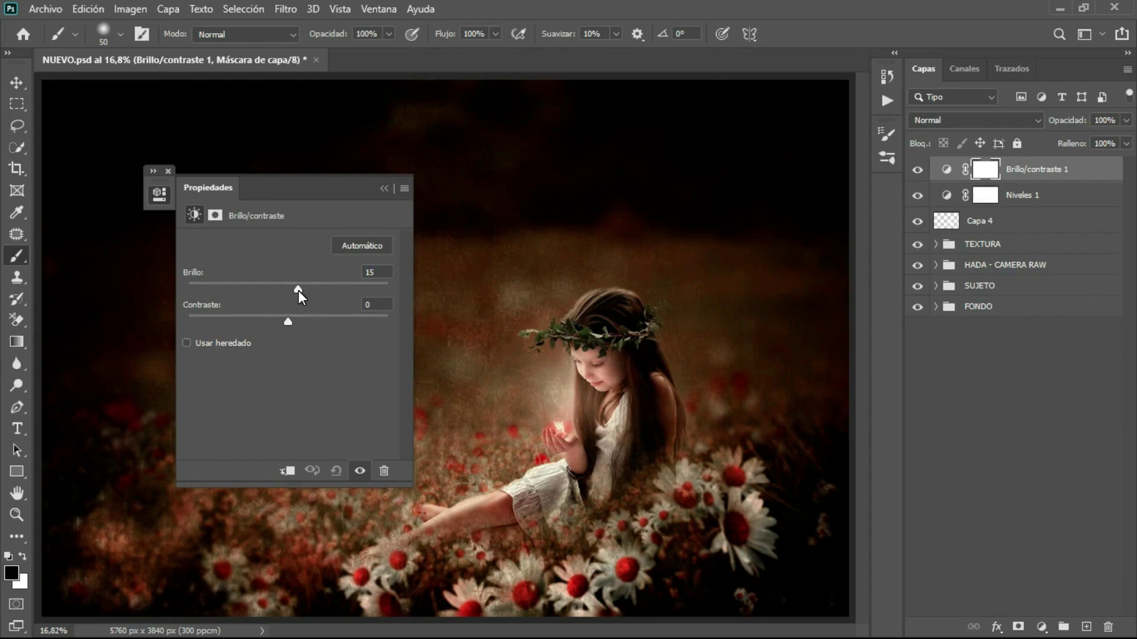
pyautogui.moveTo(289, 321)
pyautogui.mouseDown()
pyautogui.moveTo(300, 320)
pyautogui.moveTo(273, 319)
pyautogui.mouseUp()
pyautogui.moveTo(283, 318)
pyautogui.mouseDown()
pyautogui.moveTo(306, 316)
pyautogui.moveTo(277, 315)
pyautogui.mouseUp()
pyautogui.click(917, 170)
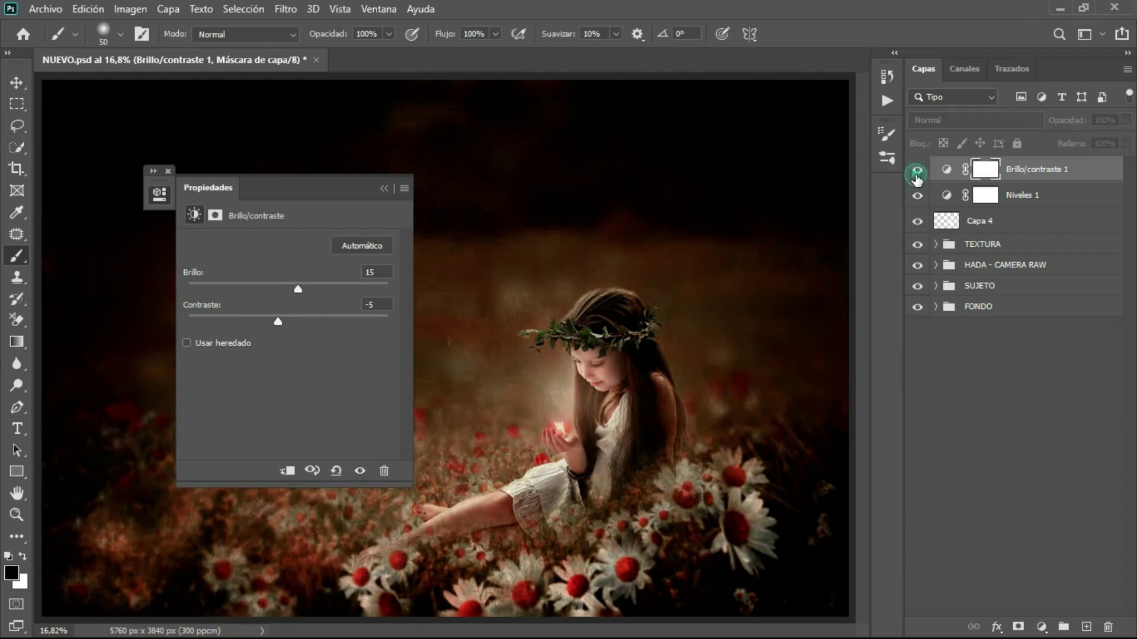
pyautogui.click(383, 188)
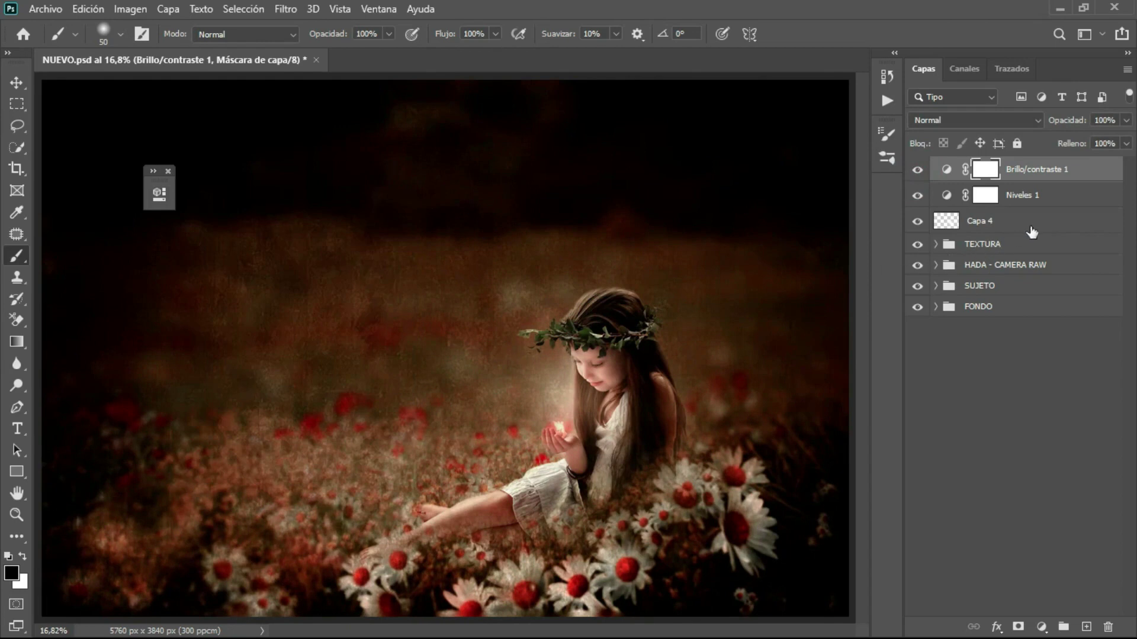
# Step: Group Capa 4, Niveles 1 and Brillo/contraste 1 into a group named AJUSTES FINALES
pyautogui.keyDown('shift'); pyautogui.click(1038, 228); pyautogui.keyUp('shift')
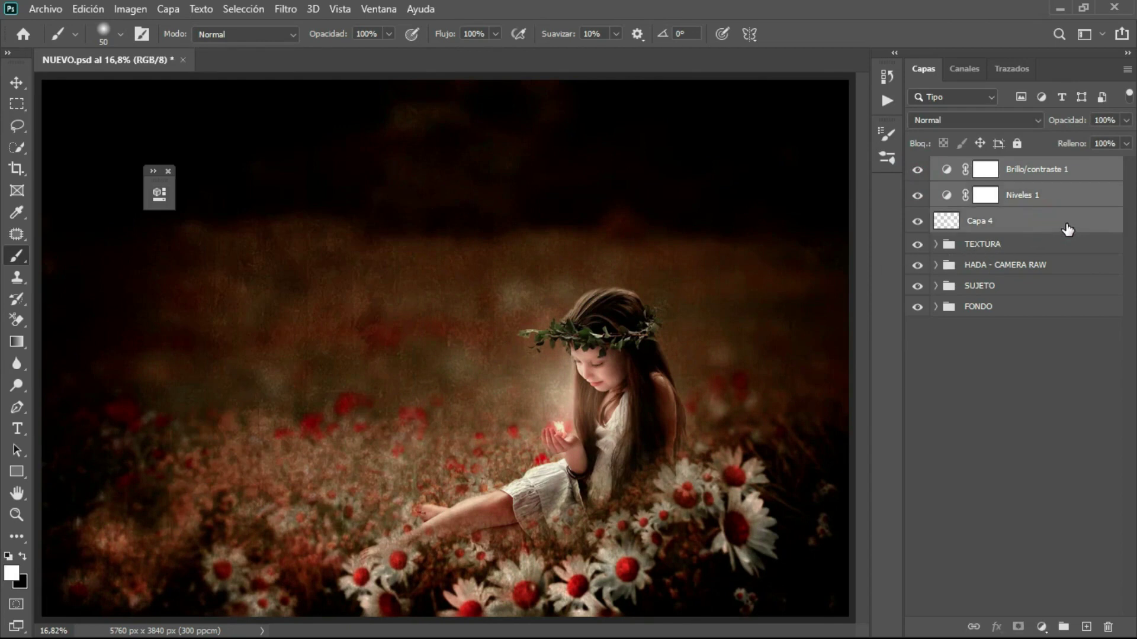
pyautogui.hotkey('ctrl', 'g')
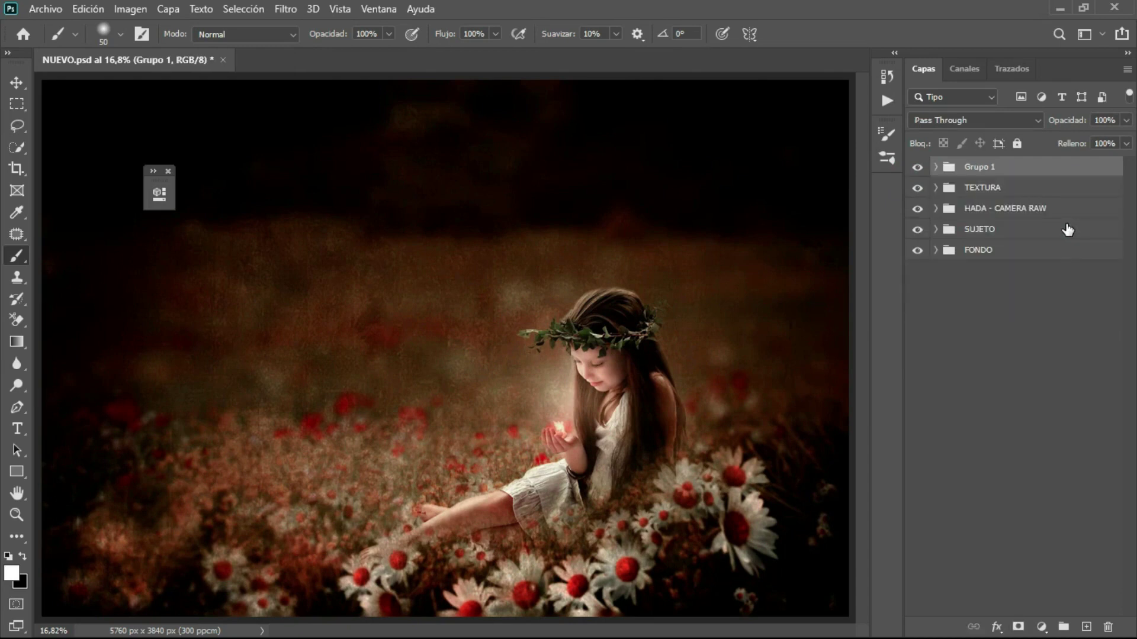
pyautogui.doubleClick(980, 167)
pyautogui.write('AJUSTES FINALES')
pyautogui.click(1054, 172)
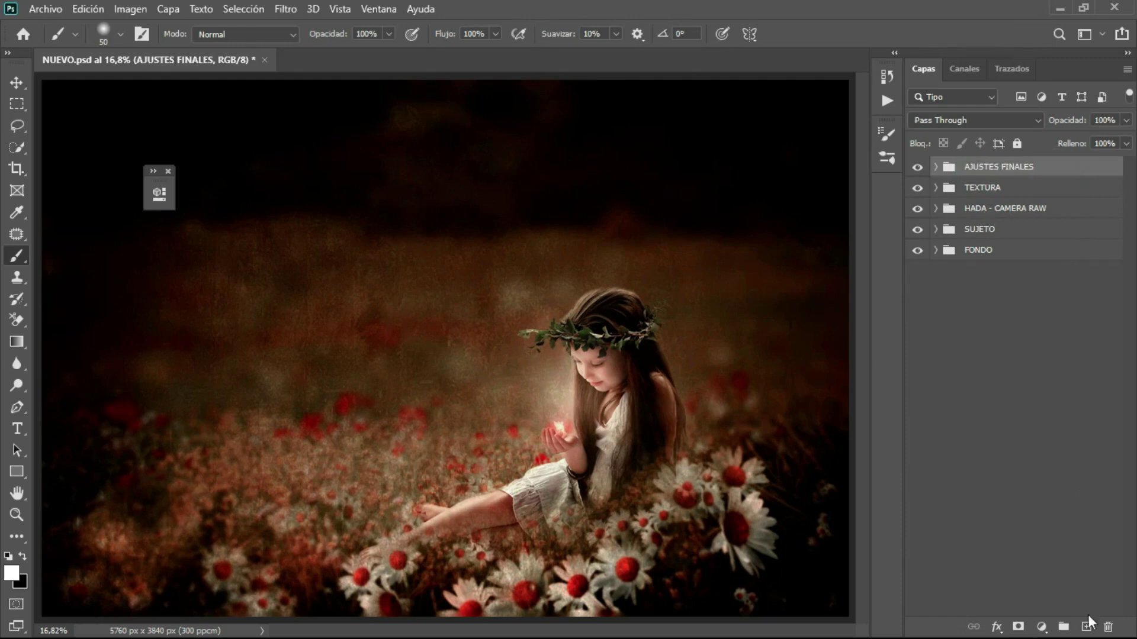
# Step: On new layer Capa 5, stamp the white GAD ART DIGITAL brush watermark at the lower left
pyautogui.click(1086, 627)
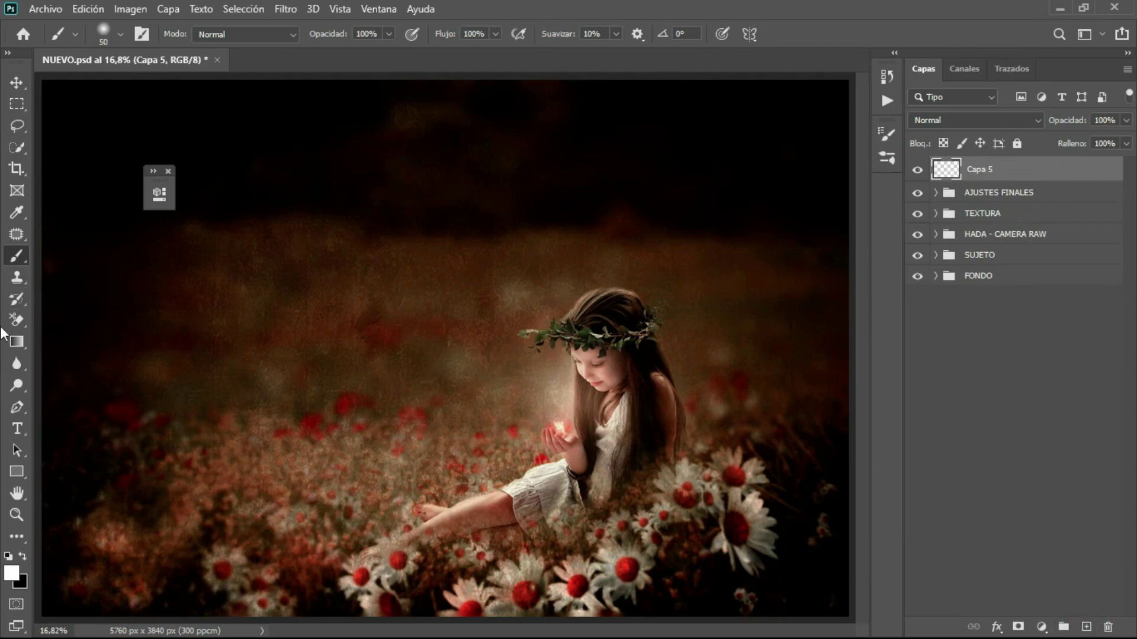
pyautogui.click(104, 34)
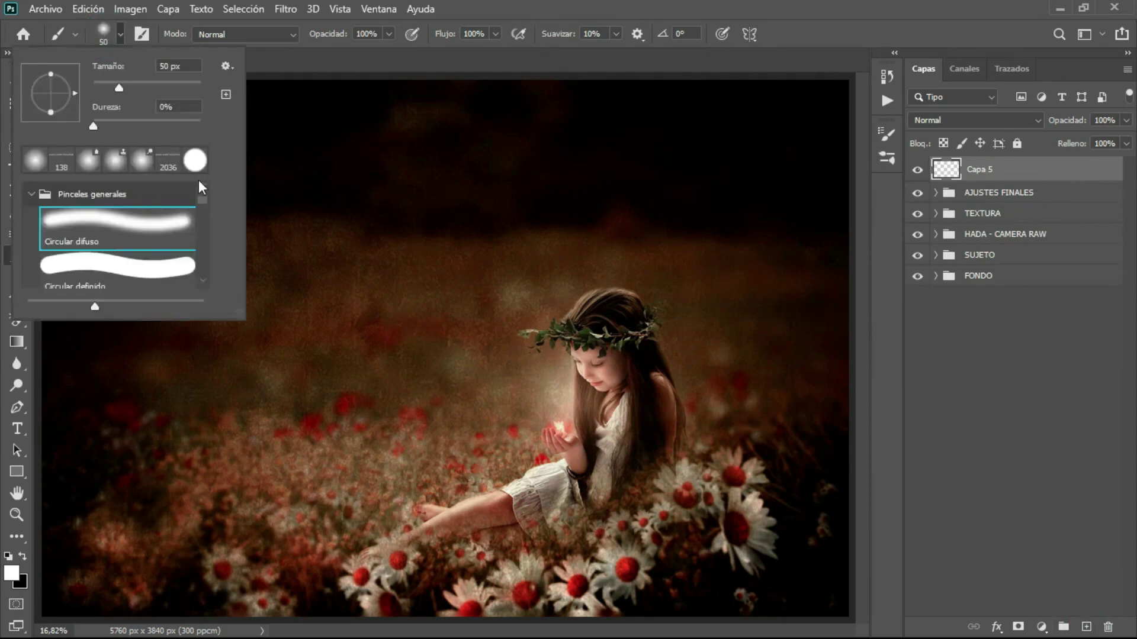
pyautogui.moveTo(203, 203); pyautogui.dragTo(208, 279)
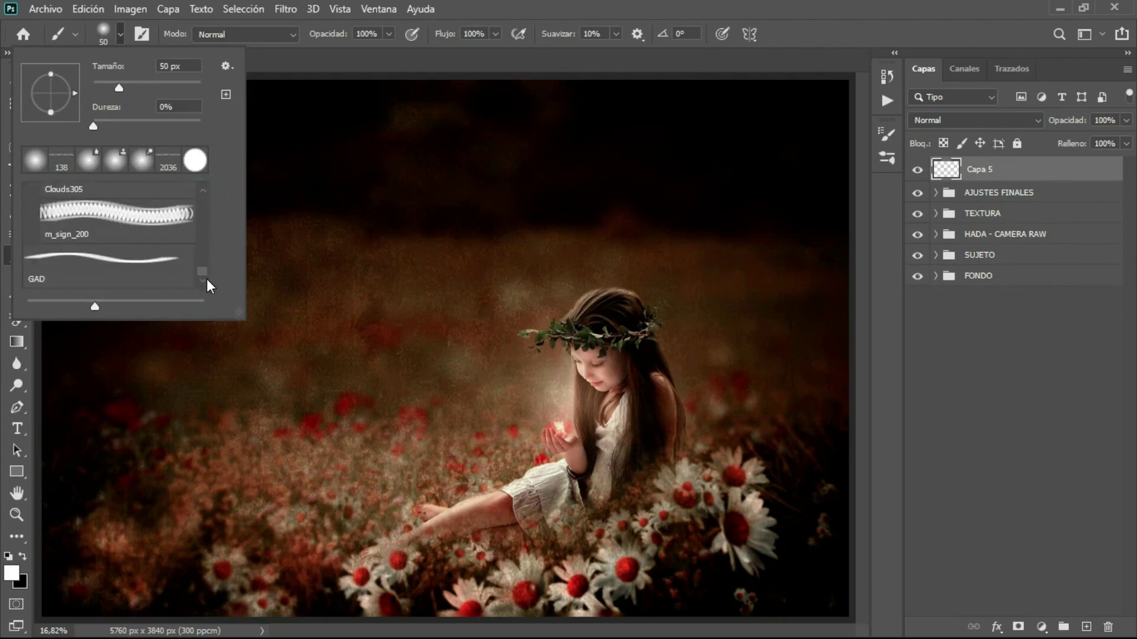
pyautogui.click(129, 271)
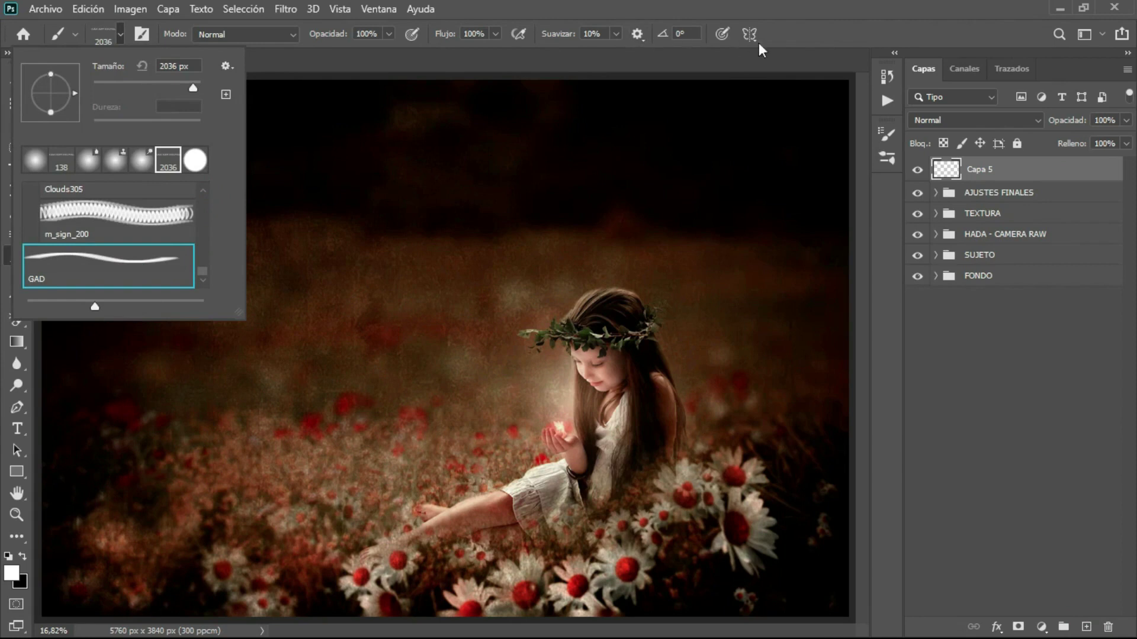
pyautogui.click(812, 30)
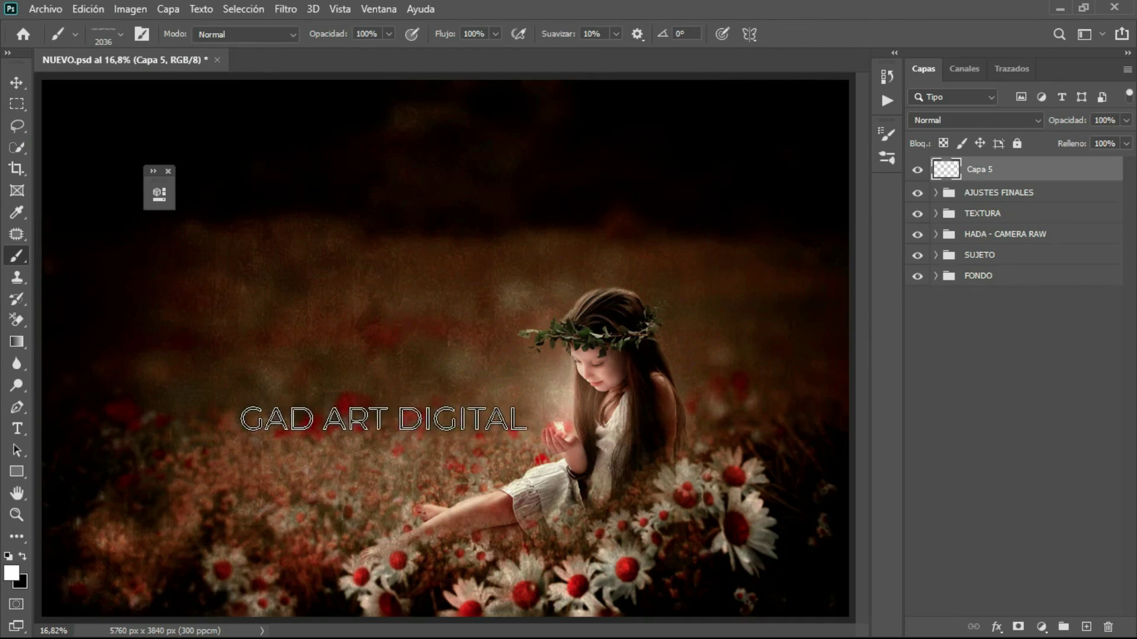
pyautogui.click(383, 419)
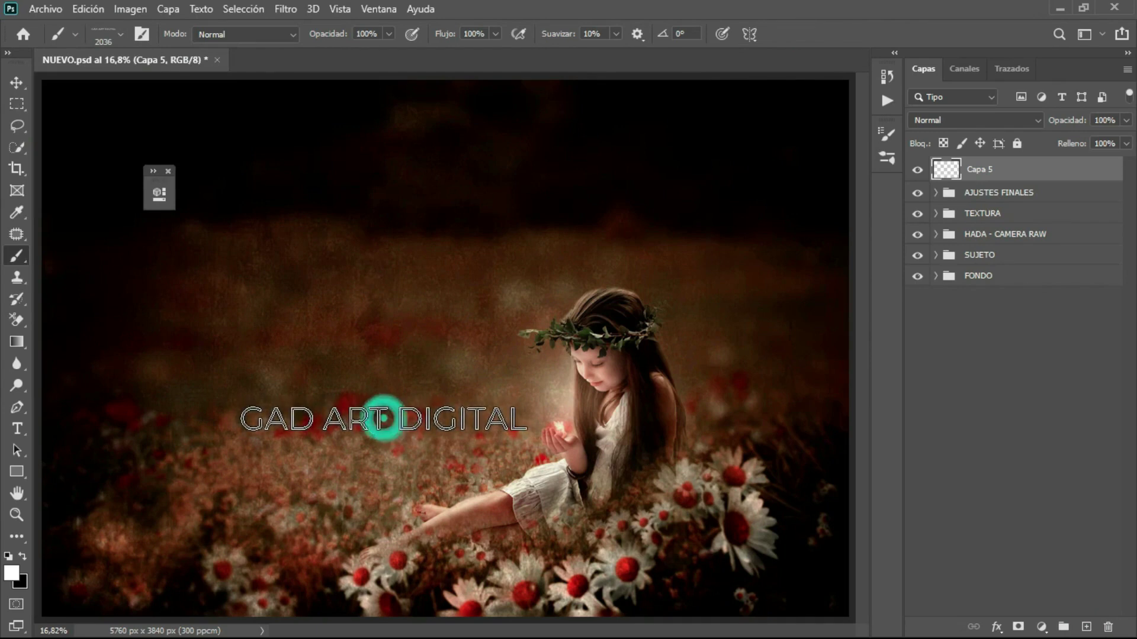
pyautogui.click(18, 83)
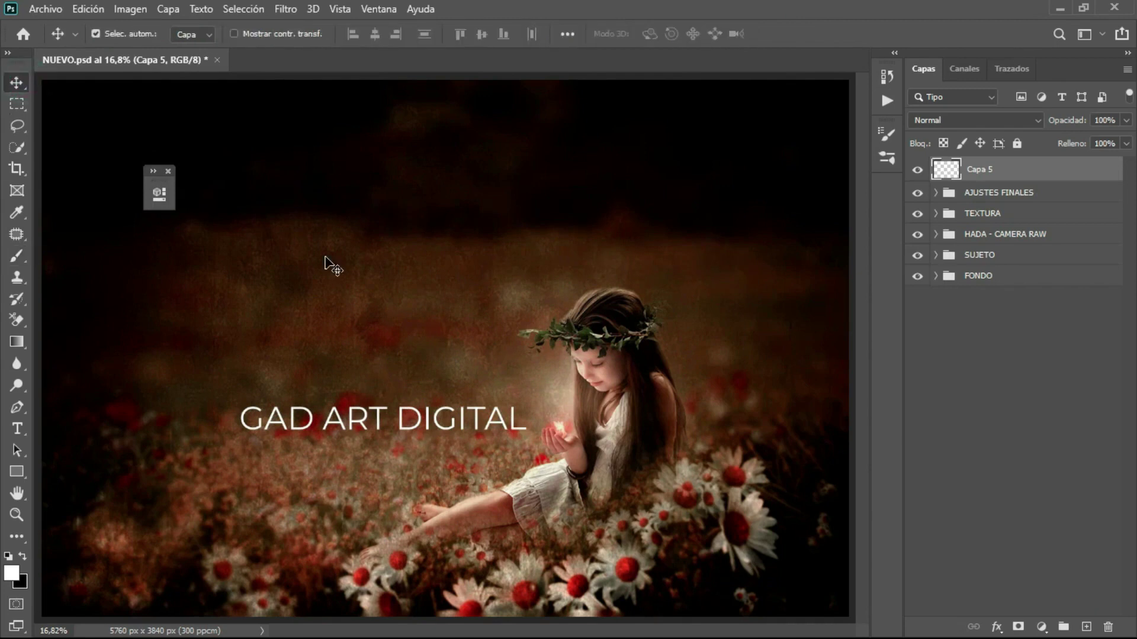
# Step: Shrink the watermark to about 40% beside the girl's hands and fade it to 38% opacity
pyautogui.hotkey('ctrl', 't')
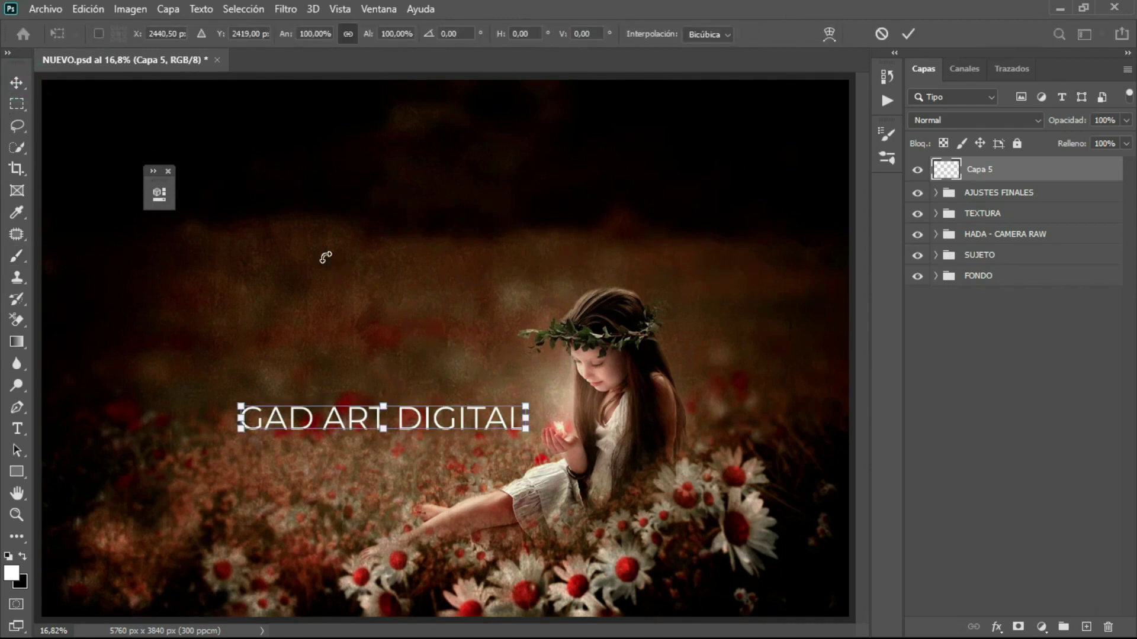
pyautogui.moveTo(525, 407)
pyautogui.mouseDown()
pyautogui.moveTo(357, 424)
pyautogui.moveTo(475, 442)
pyautogui.moveTo(472, 388)
pyautogui.mouseUp()
pyautogui.click(322, 430)
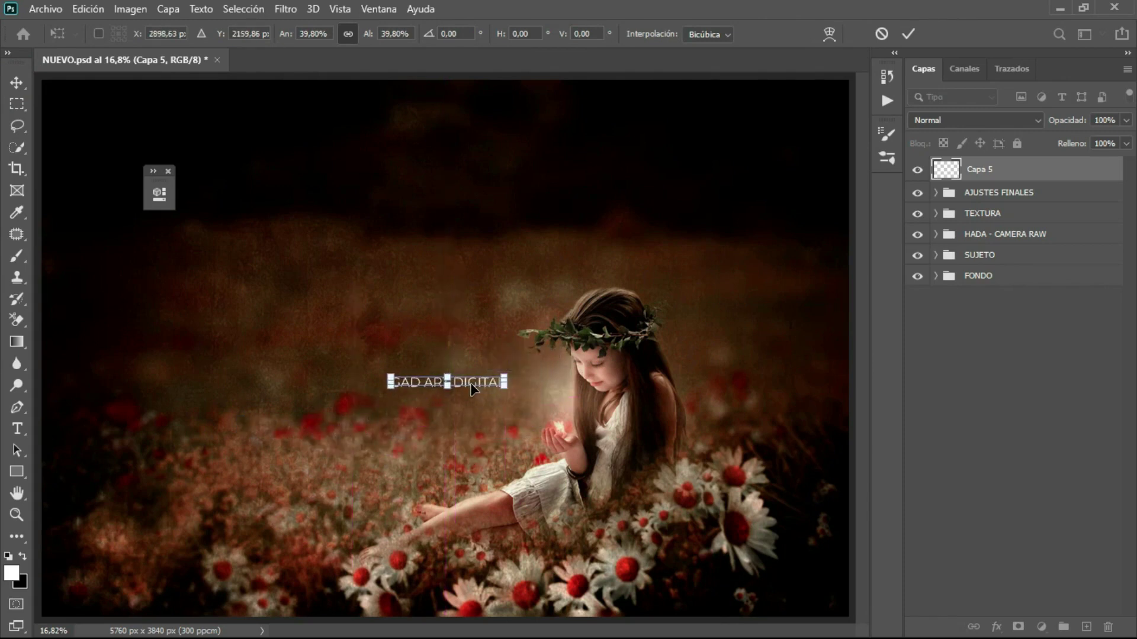
pyautogui.click(909, 34)
pyautogui.click(1126, 120)
pyautogui.moveTo(1127, 138); pyautogui.dragTo(1076, 139)
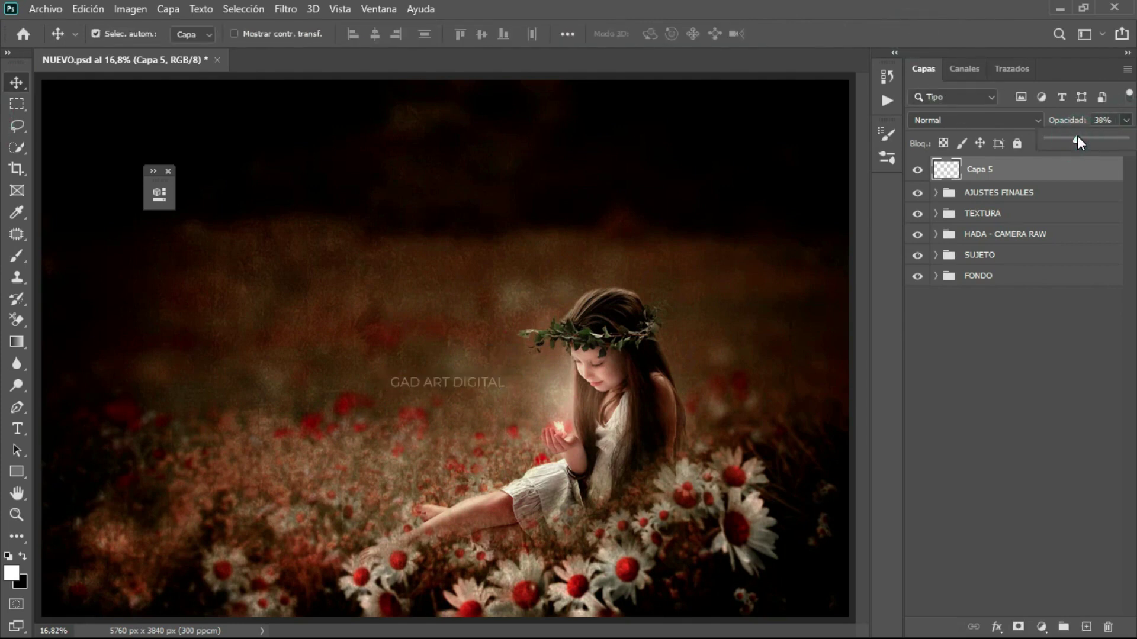